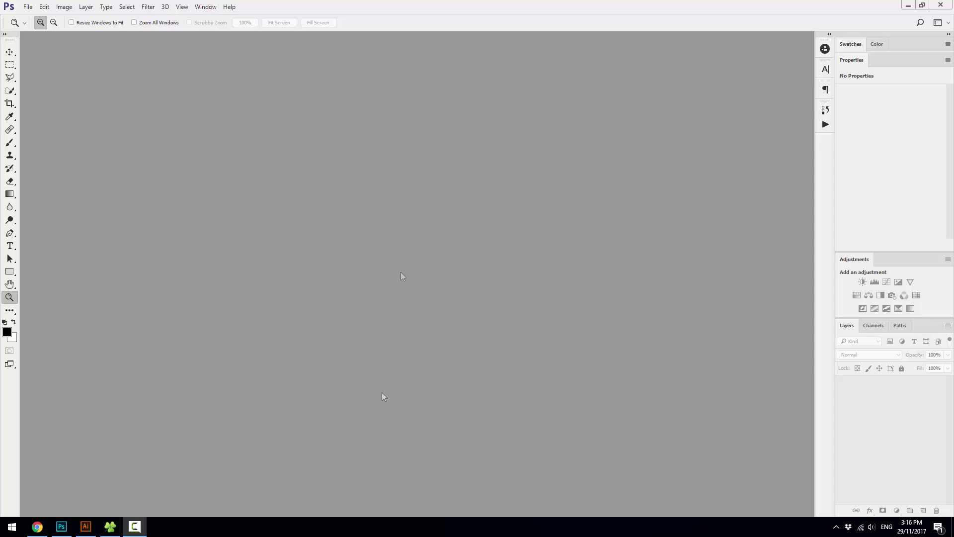
Create a new 850×315 px, 72 ppi document from the recent preset.
left_click(28, 7)
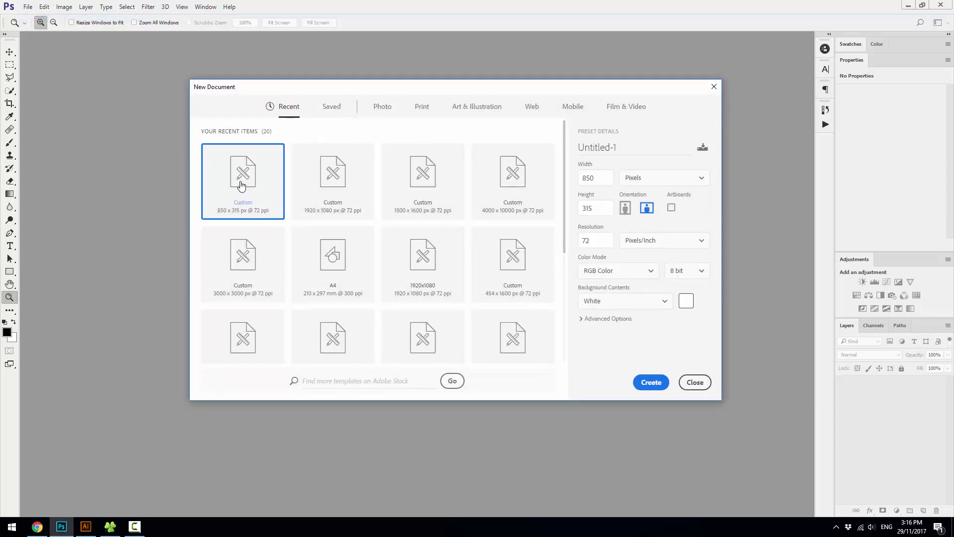
left_click(650, 382)
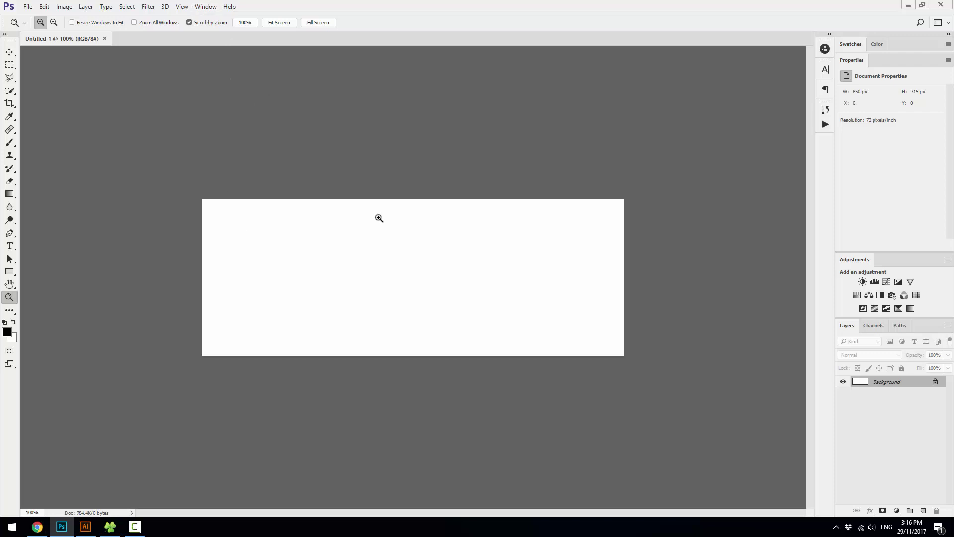
Dock the Timeline panel below the canvas, enlarge it, and list its timeline types.
left_click(198, 11)
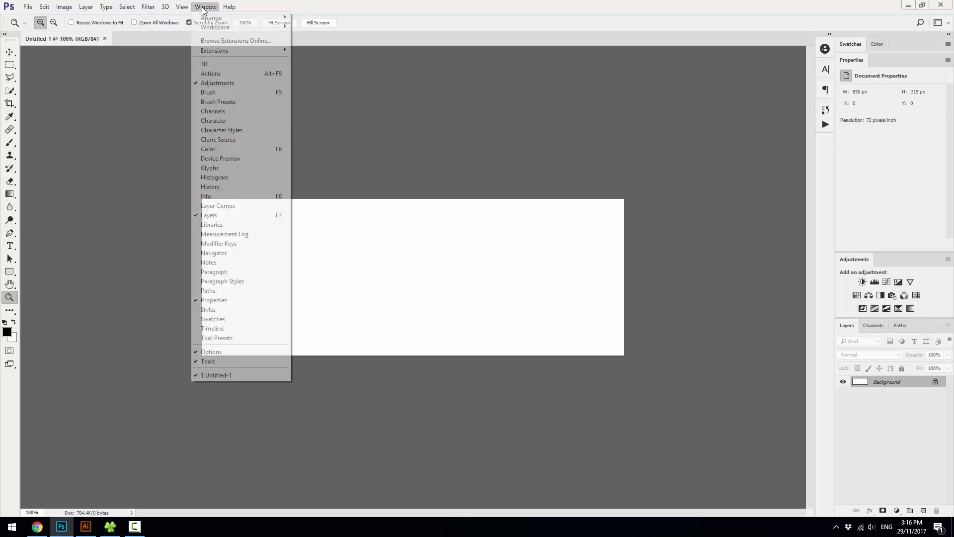
left_click(213, 329)
mouse_move(347, 330)
left_mouse_down()
mouse_move(322, 372)
mouse_move(356, 393)
mouse_move(366, 382)
mouse_move(391, 509)
left_mouse_up()
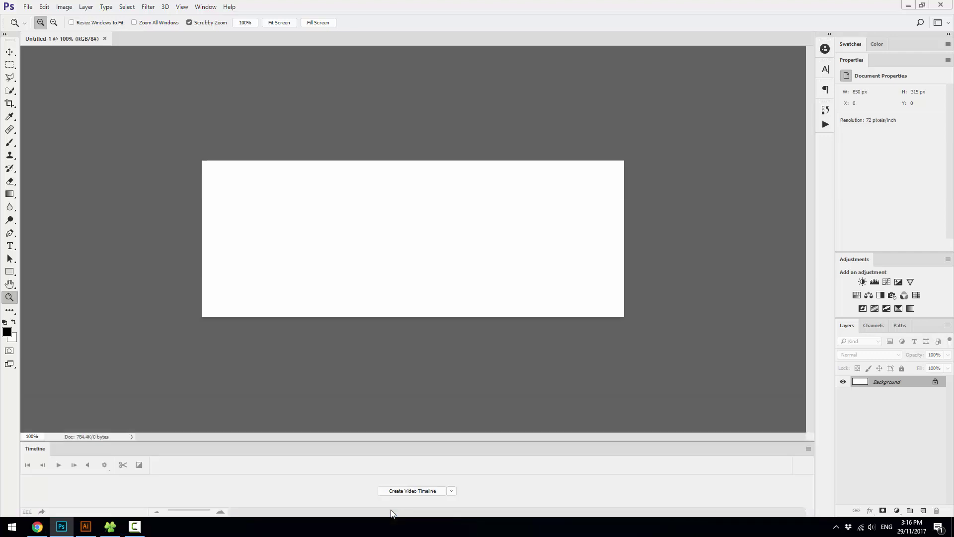
left_click_drag(421, 440, 424, 358)
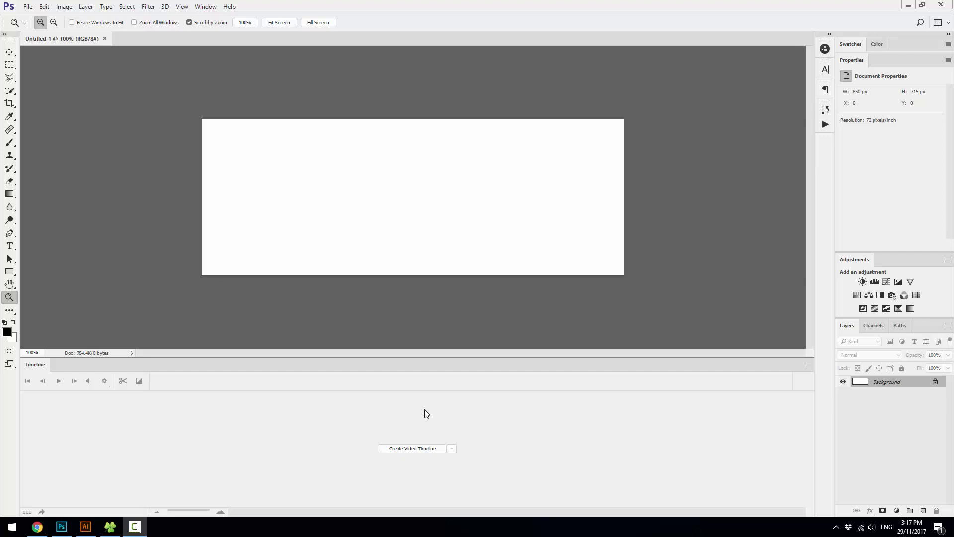
left_click(453, 448)
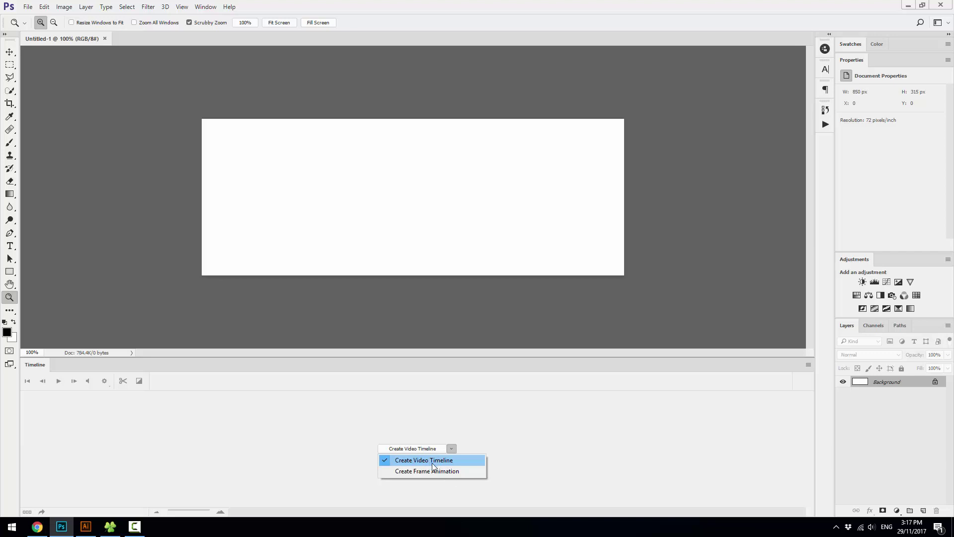
Create a video timeline for the document and zoom it to show the whole clip.
left_click(438, 463)
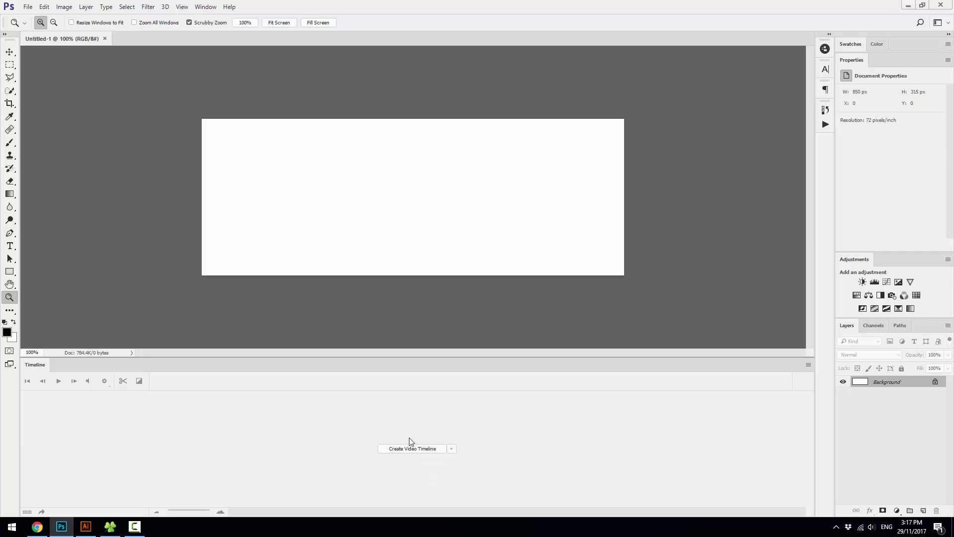
left_click(452, 448)
left_click(437, 463)
left_click(428, 450)
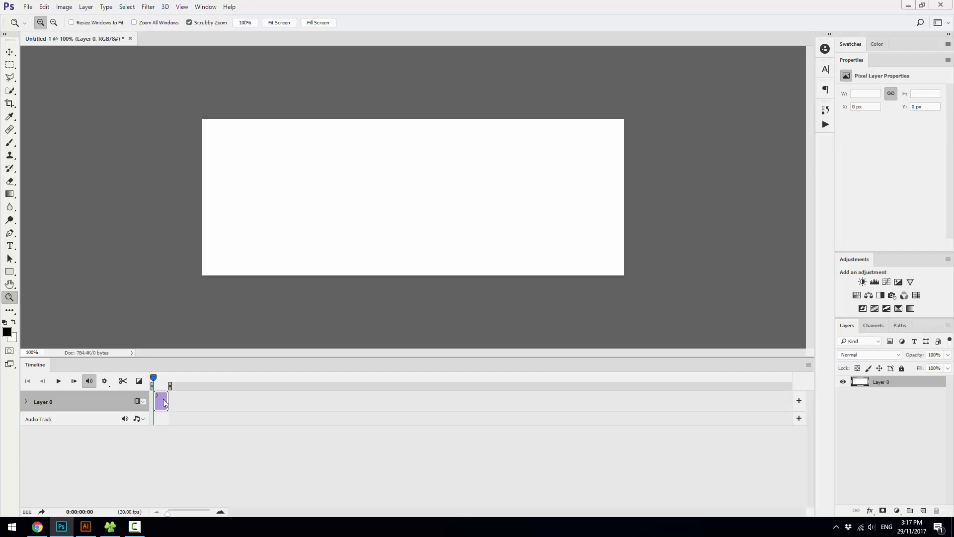
left_click(220, 512)
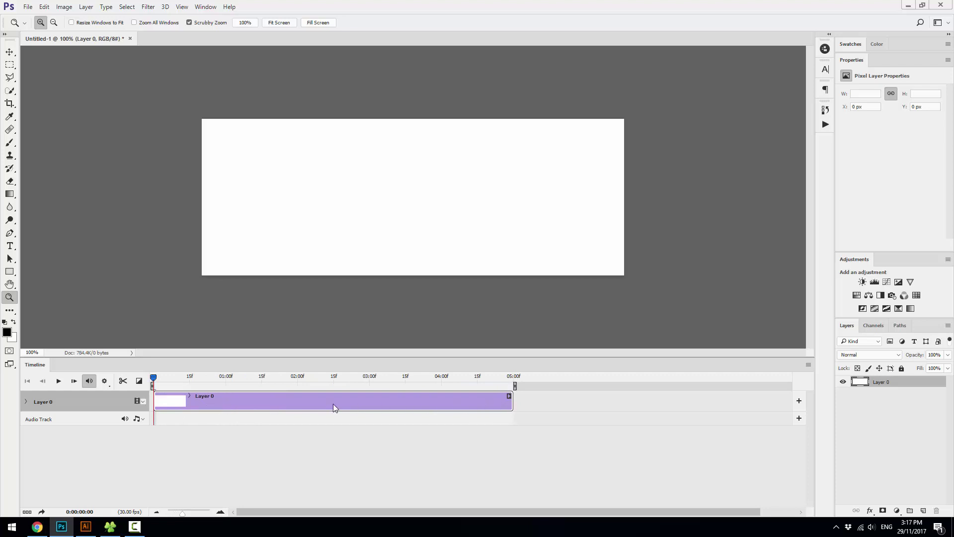
Rename Layer 0 to רקע, add empty Layer 1, and extend the רקע clip to 6 seconds.
double_click(881, 382)
type("r")
key("Return")
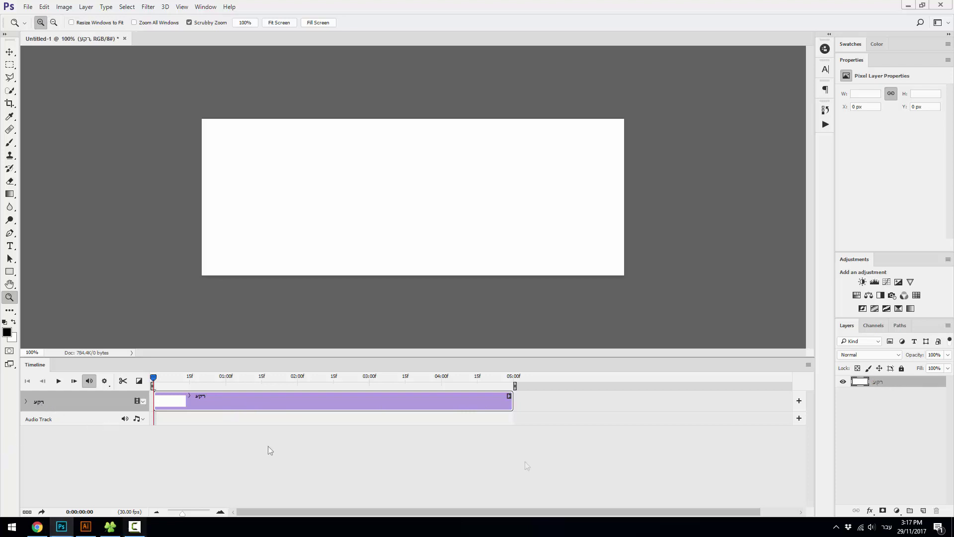
left_click(924, 511)
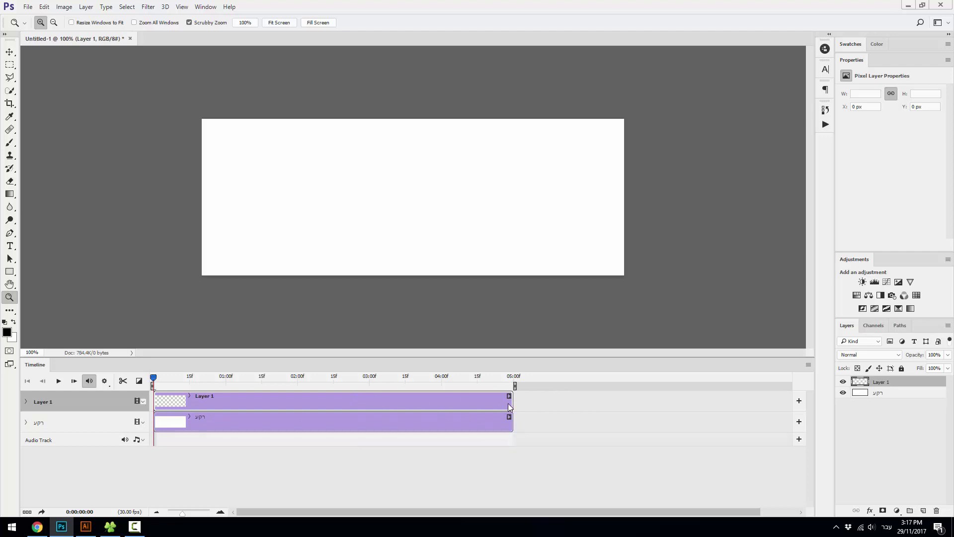
left_click_drag(511, 420, 587, 422)
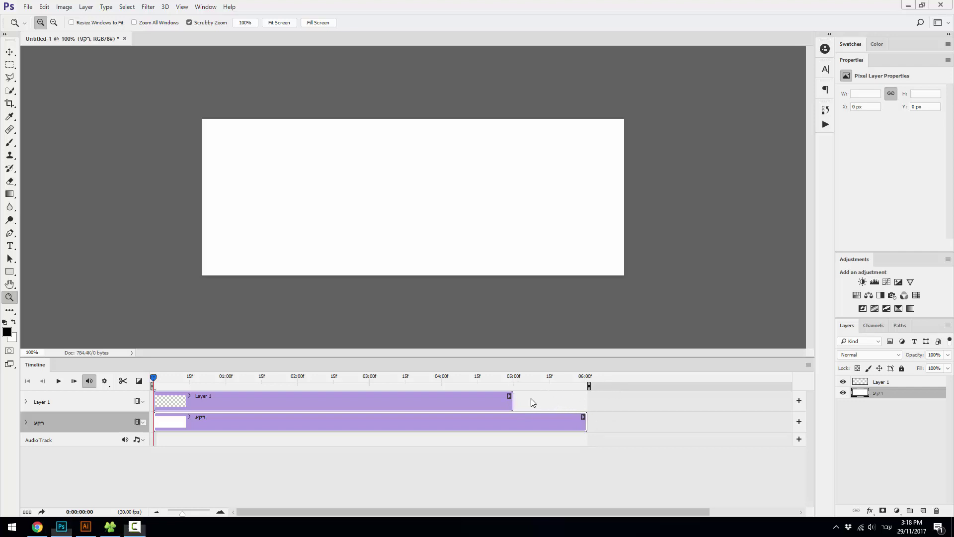
left_click(876, 384)
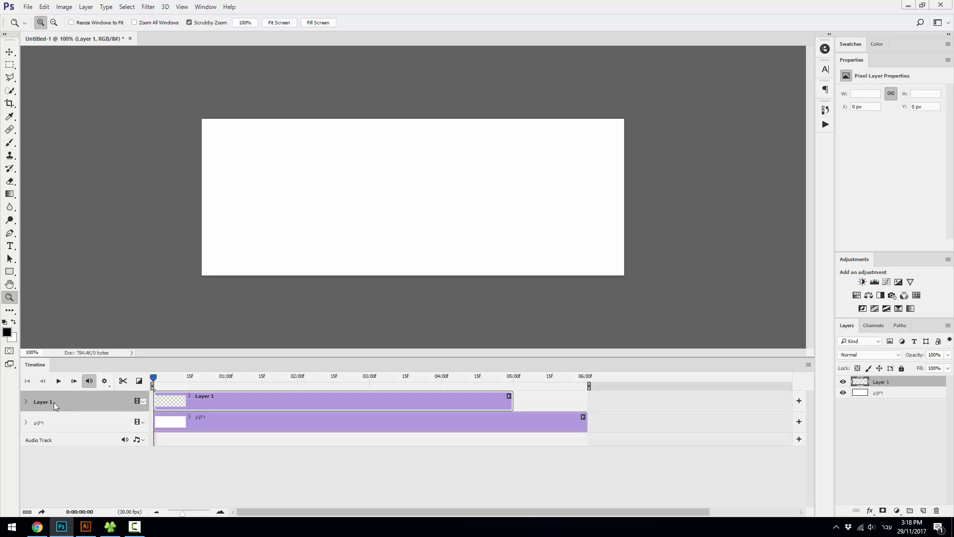
Paint a black dot near the canvas centre on Layer 1 with a hard round brush.
left_click(26, 402)
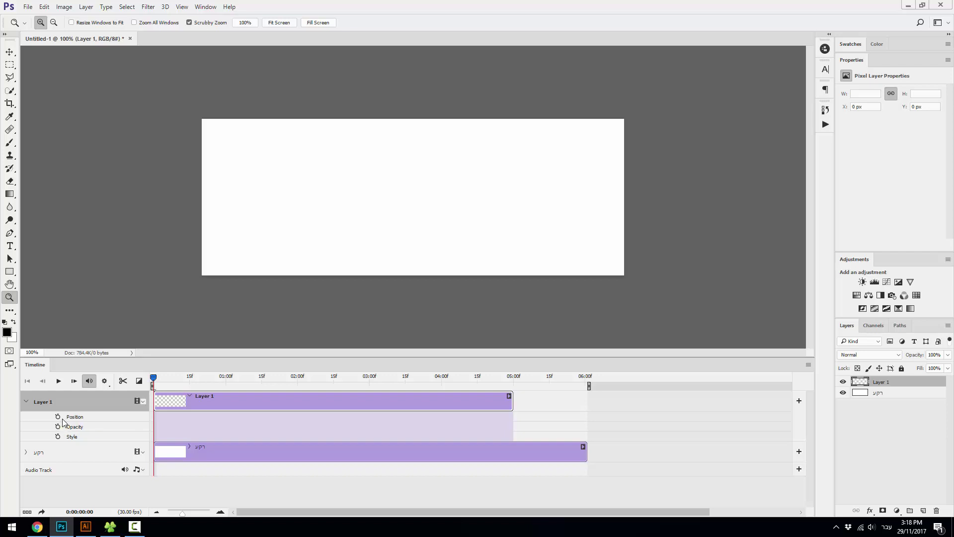
left_click(11, 144)
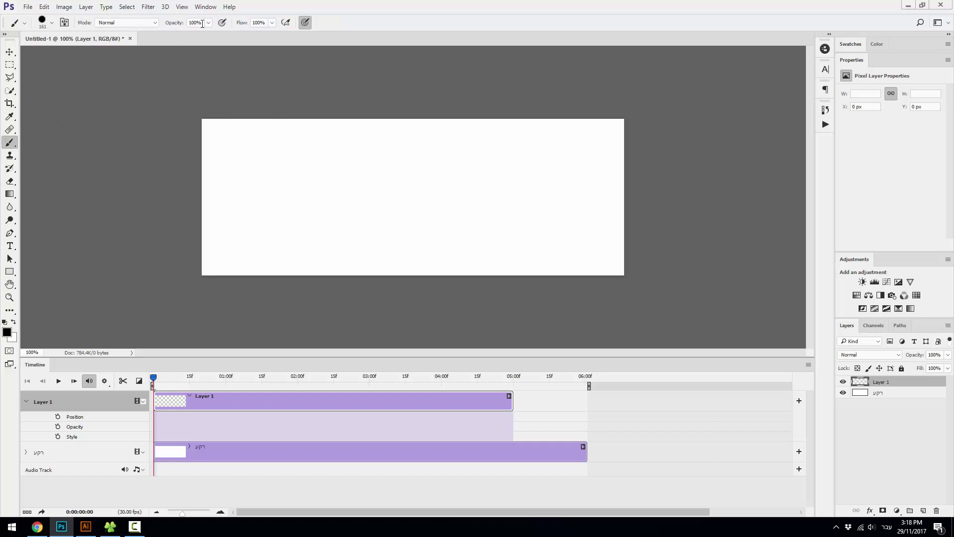
right_click(378, 183)
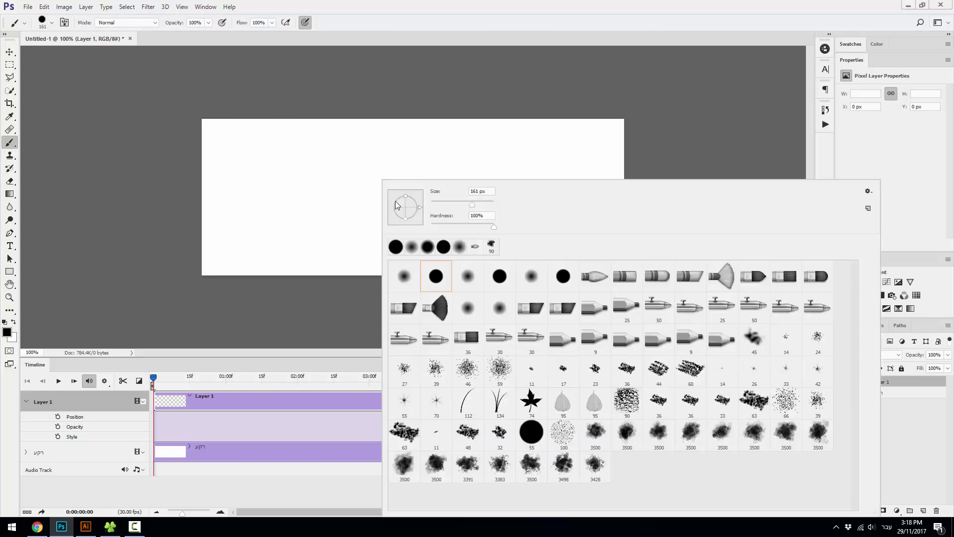
left_click(432, 277)
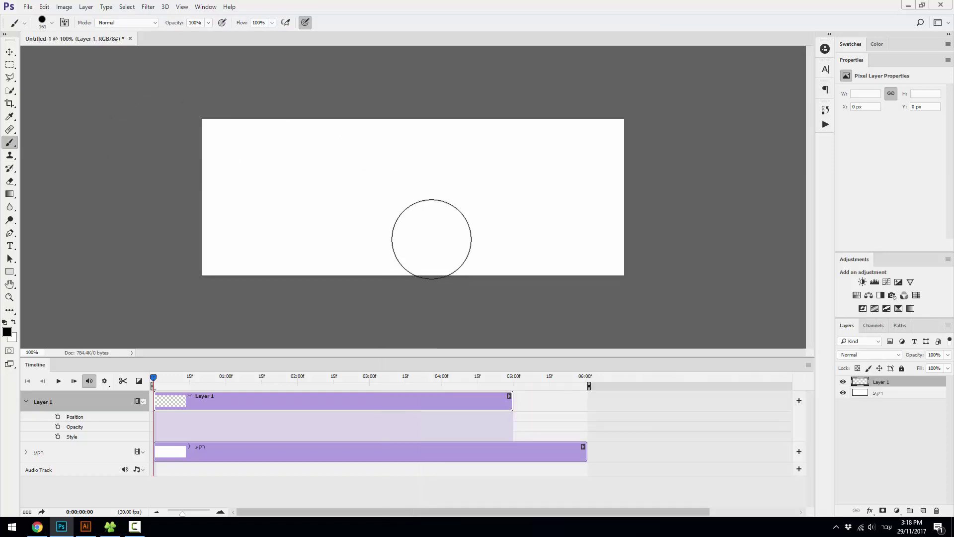
left_click(428, 200)
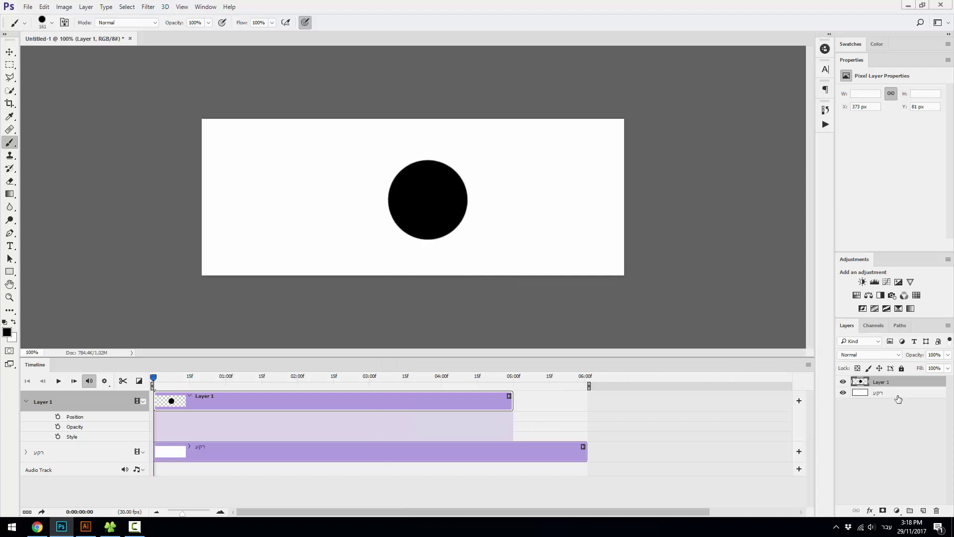
Rename the layer עיגול and move the circle to the canvas's lower-left edge.
double_click(886, 382)
type("עי")
type("גול")
key("Return")
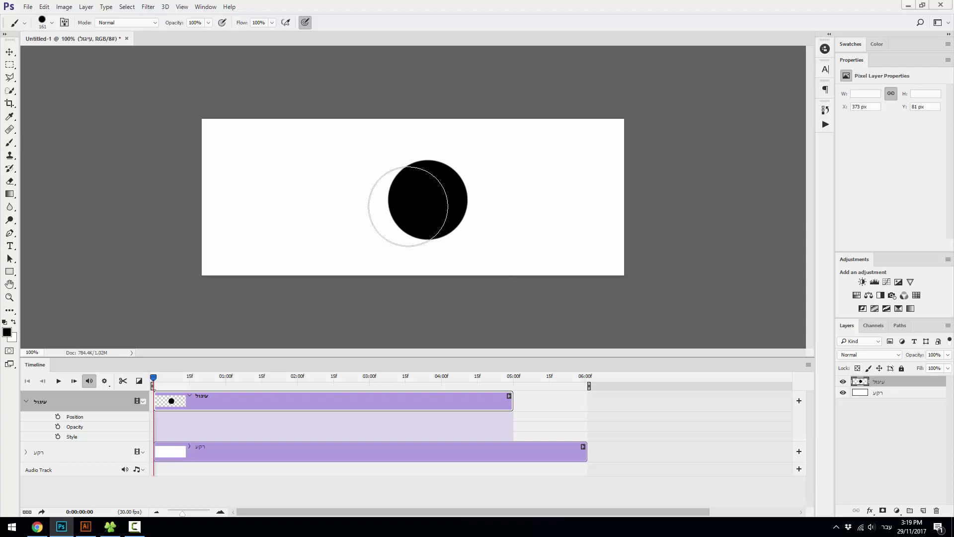
key("v")
left_click_drag(423, 210, 253, 232)
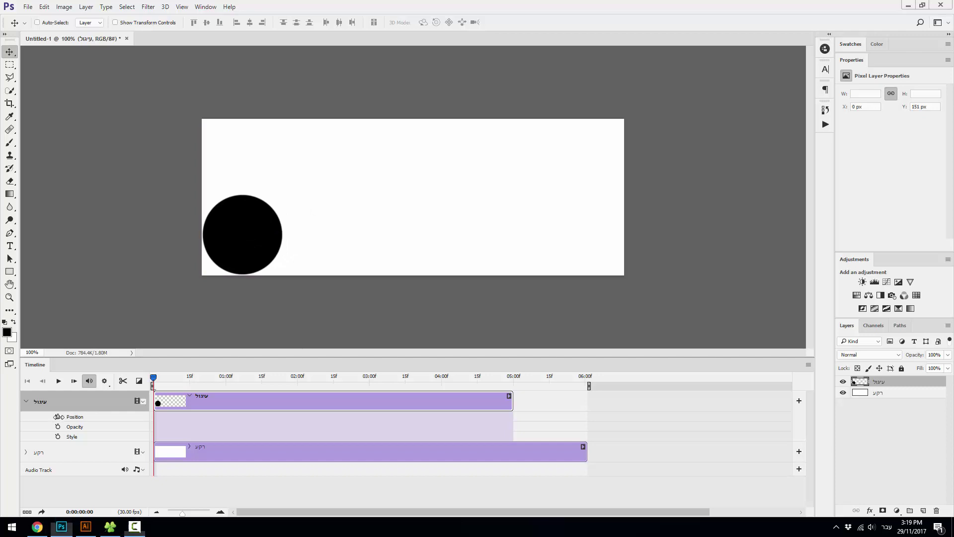
Add a starting Position keyframe with the circle at the lower-left edge.
left_click(58, 417)
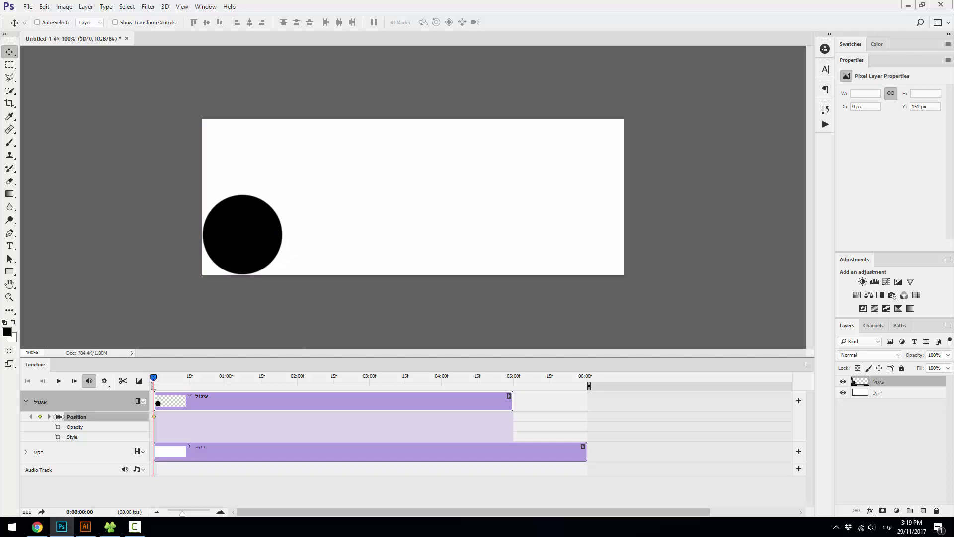
key("super+plus")
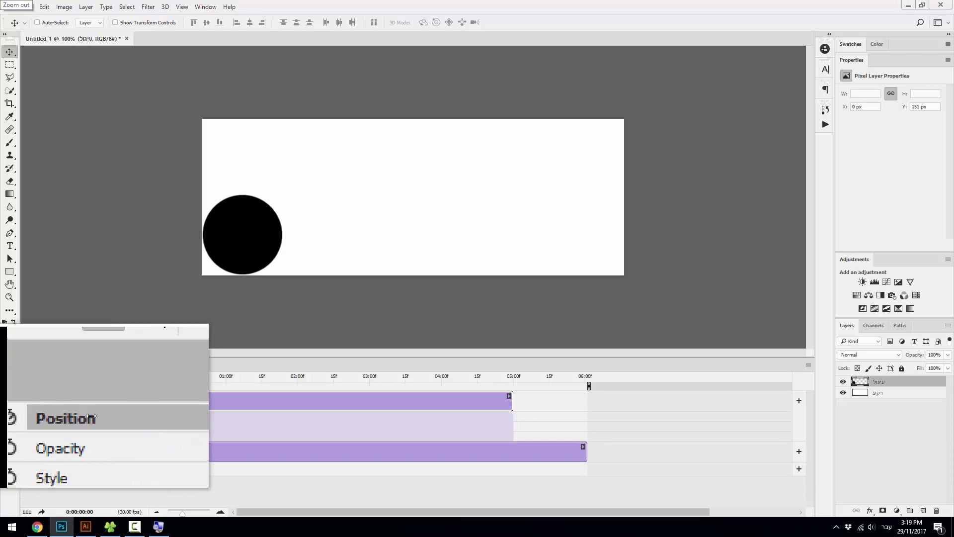
key("super+Escape")
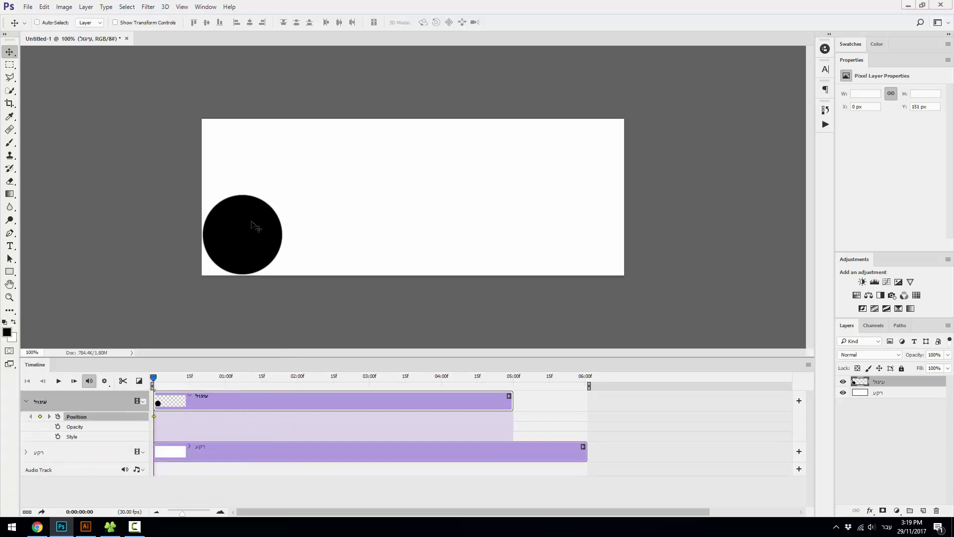
mouse_move(255, 226)
left_mouse_down()
mouse_move(472, 168)
mouse_move(363, 172)
mouse_move(466, 178)
mouse_move(277, 202)
mouse_move(271, 237)
left_mouse_up()
Move the circle to mid-canvas at 2:00 and back to the lower-left near 5:00.
left_click_drag(154, 378, 298, 378)
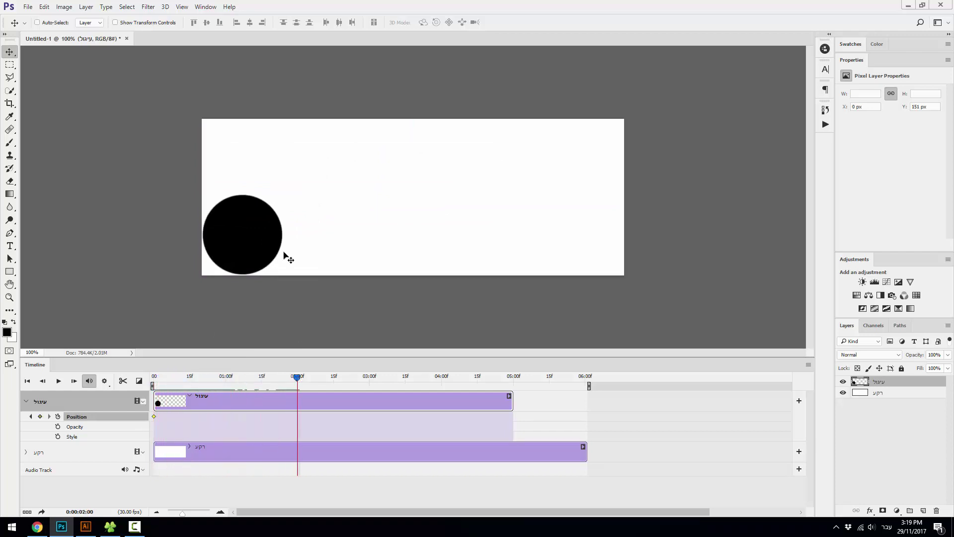
left_click_drag(267, 213, 438, 166)
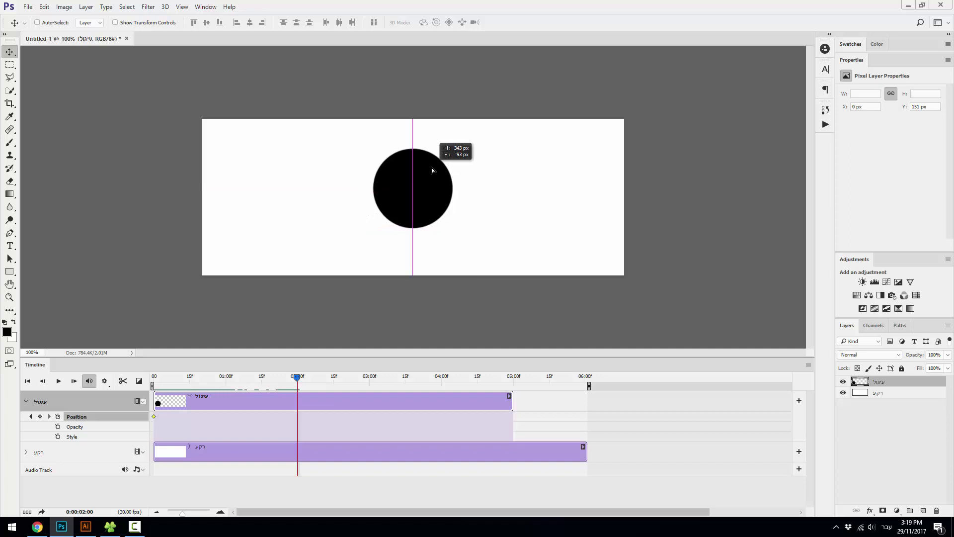
left_click_drag(298, 383, 510, 393)
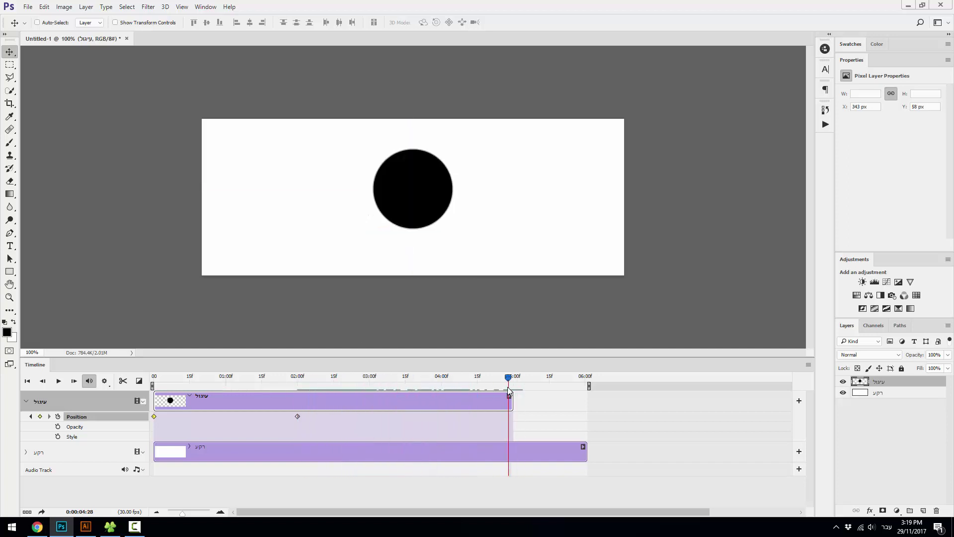
left_click_drag(422, 189, 250, 236)
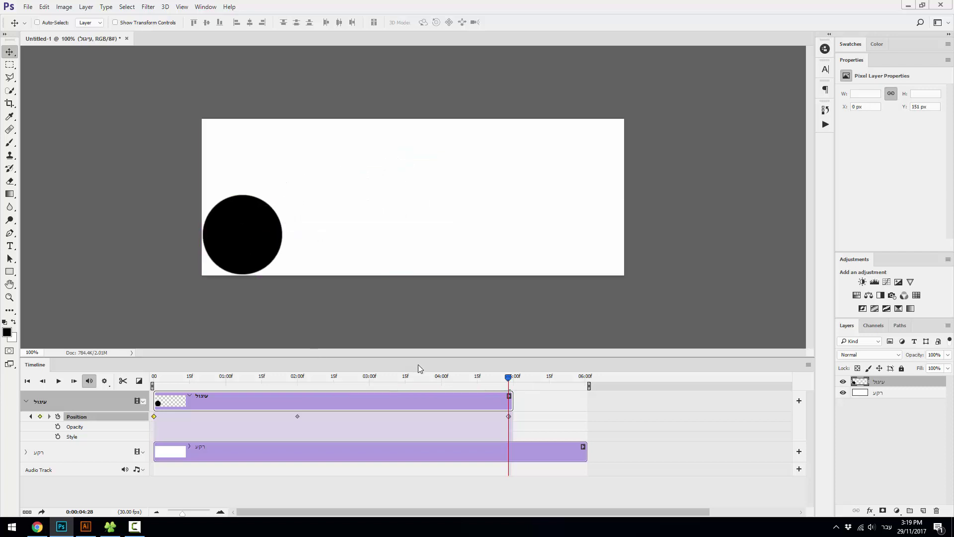
Preview the circle's movement by scrubbing and playing, then rewind to the start.
left_click_drag(515, 381, 154, 393)
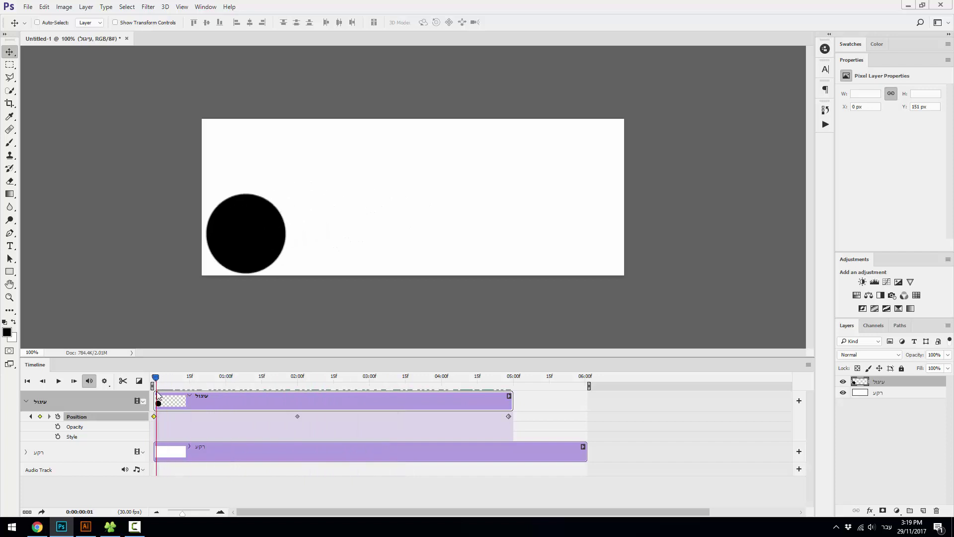
left_click(59, 380)
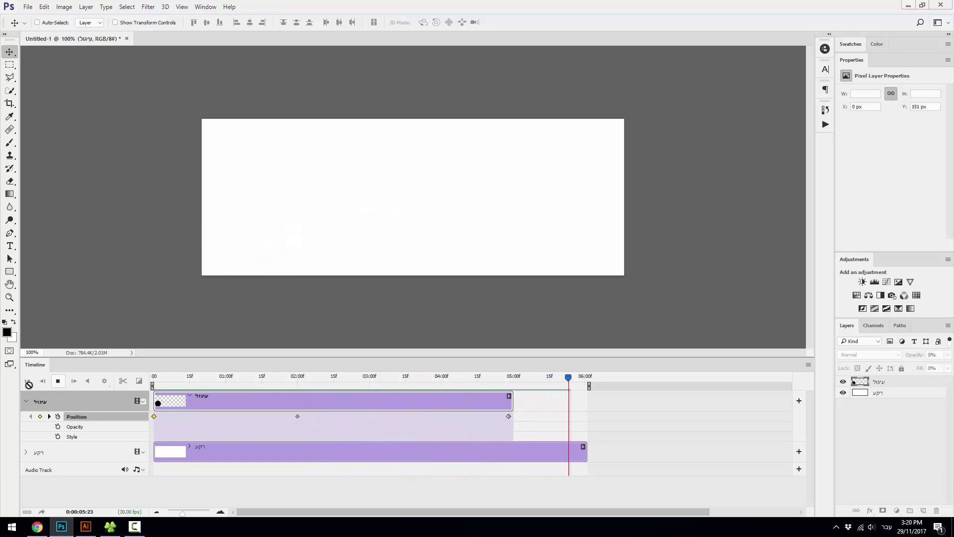
left_click(60, 383)
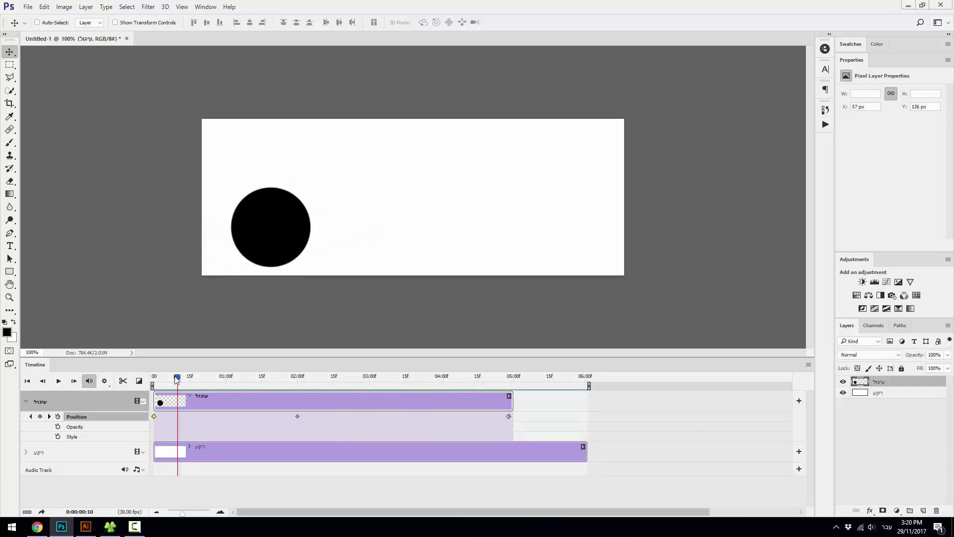
mouse_move(178, 379)
left_mouse_down()
mouse_move(297, 383)
mouse_move(146, 402)
left_mouse_up()
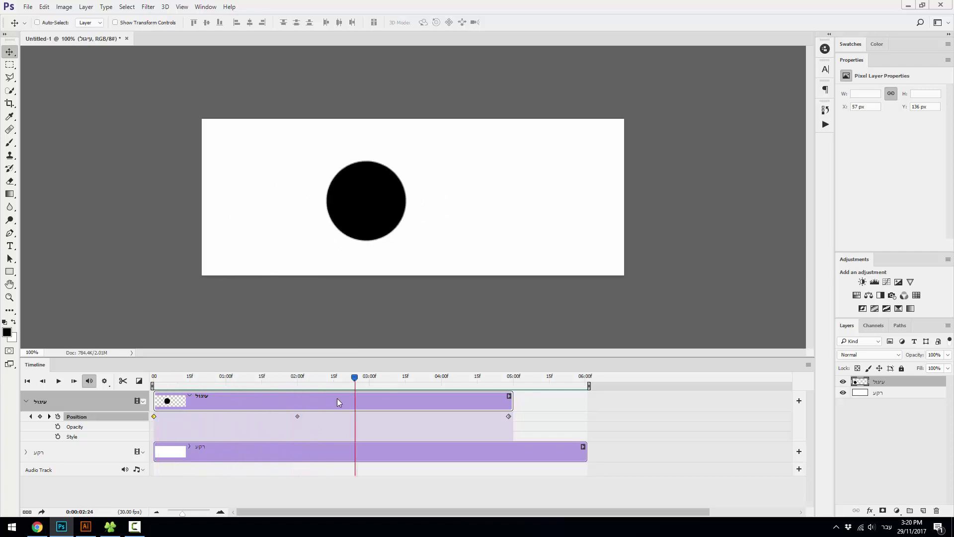
Add Opacity keyframes at the start, 2:00 and end, with 0% opacity at 2:00.
left_click(58, 427)
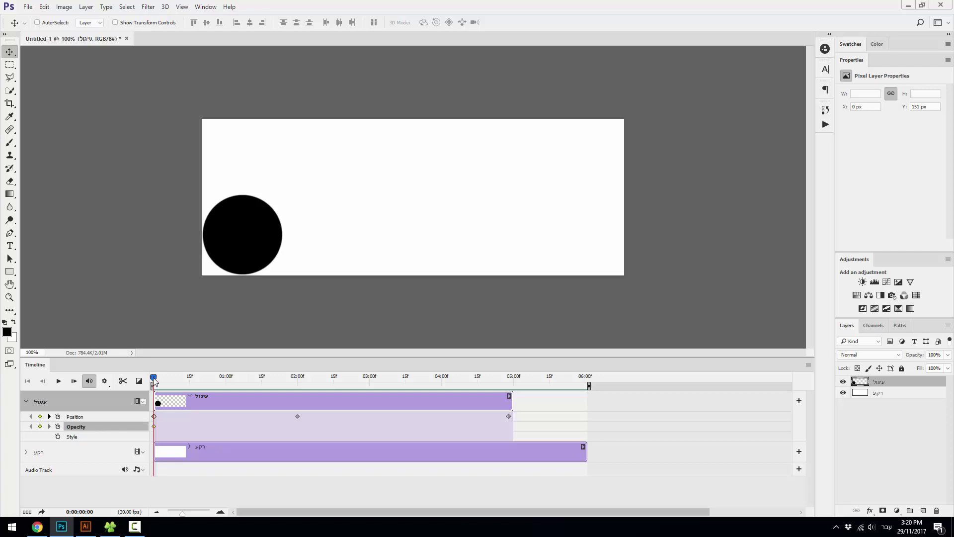
left_click_drag(157, 381, 298, 376)
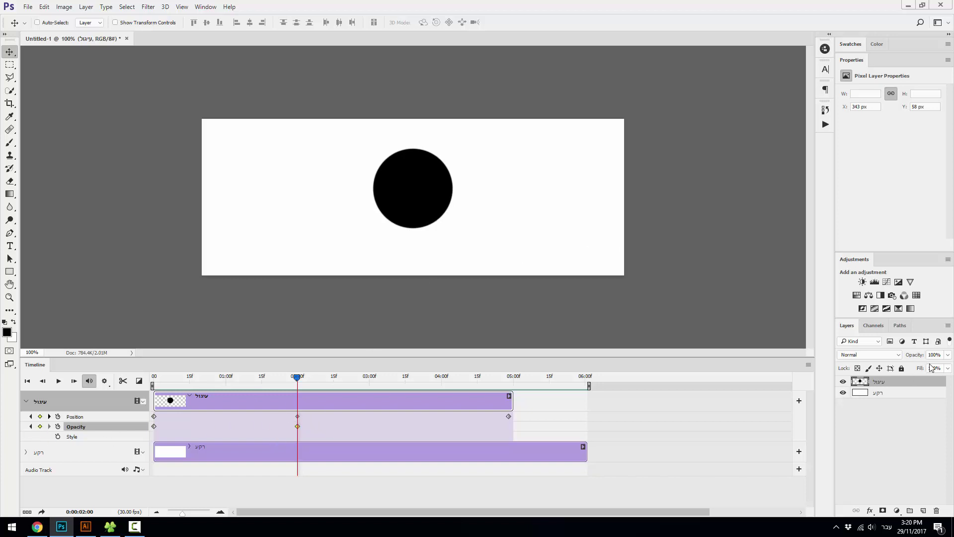
left_click_drag(299, 383, 509, 384)
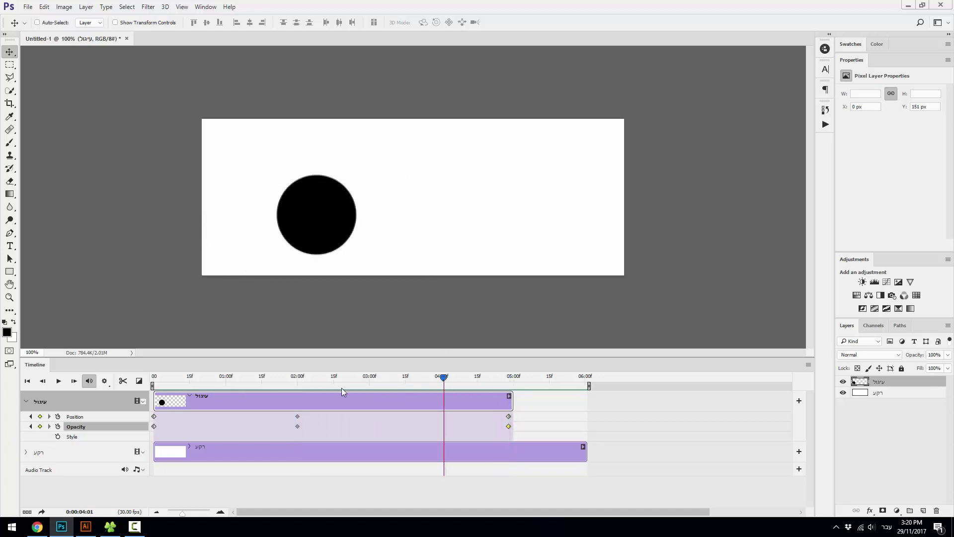
left_click_drag(500, 379, 297, 386)
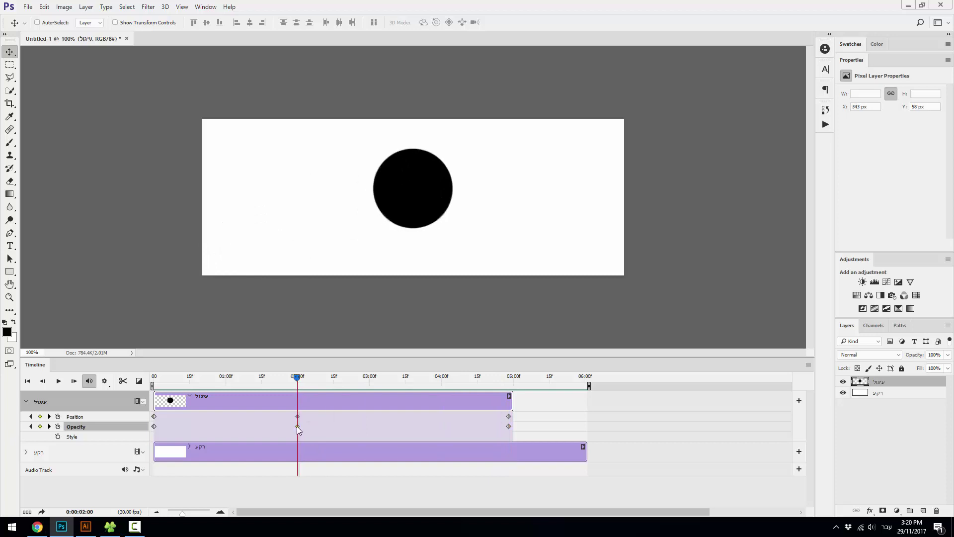
left_click(948, 356)
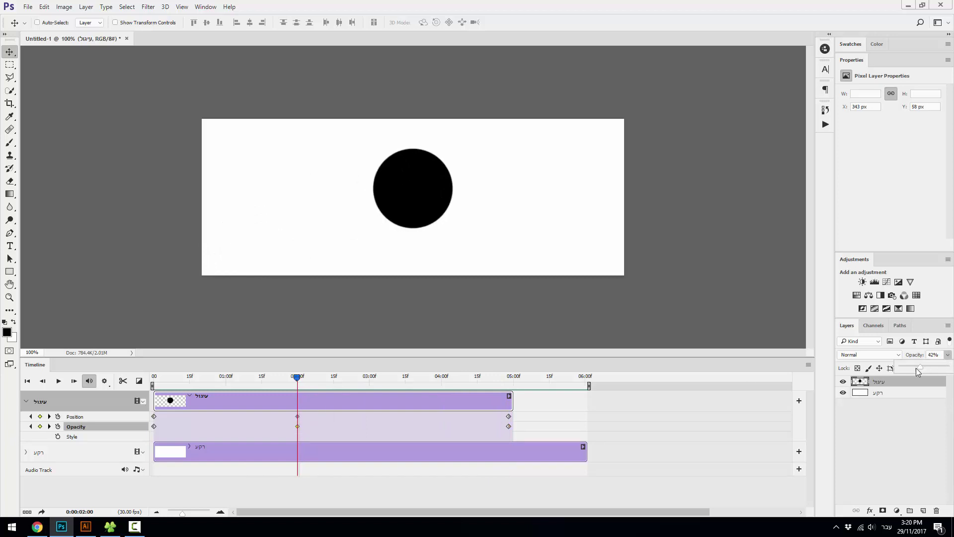
left_click_drag(946, 372, 886, 386)
mouse_move(300, 378)
left_mouse_down()
mouse_move(147, 397)
mouse_move(510, 395)
left_mouse_up()
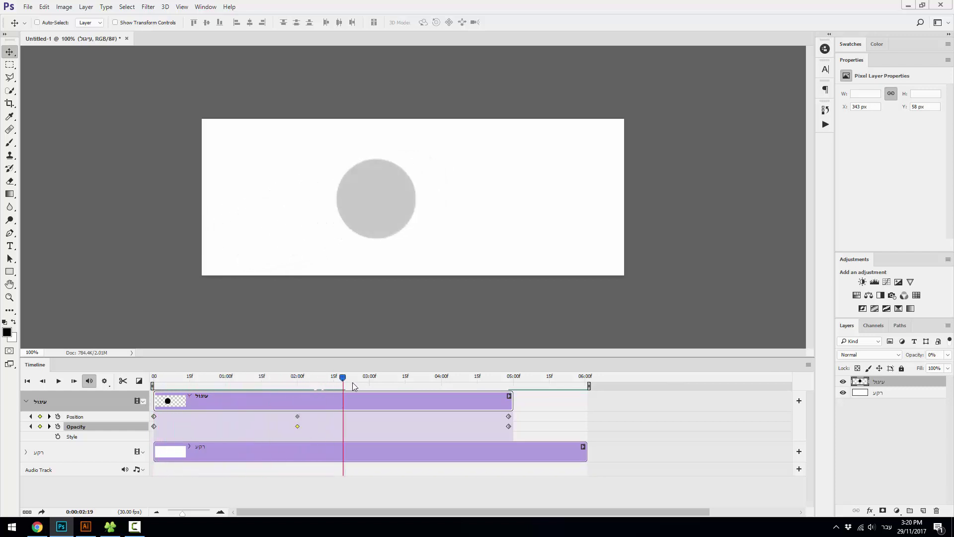
Move the circle's final Position keyframe to the right edge (X 686 px) and preview.
left_click(509, 416)
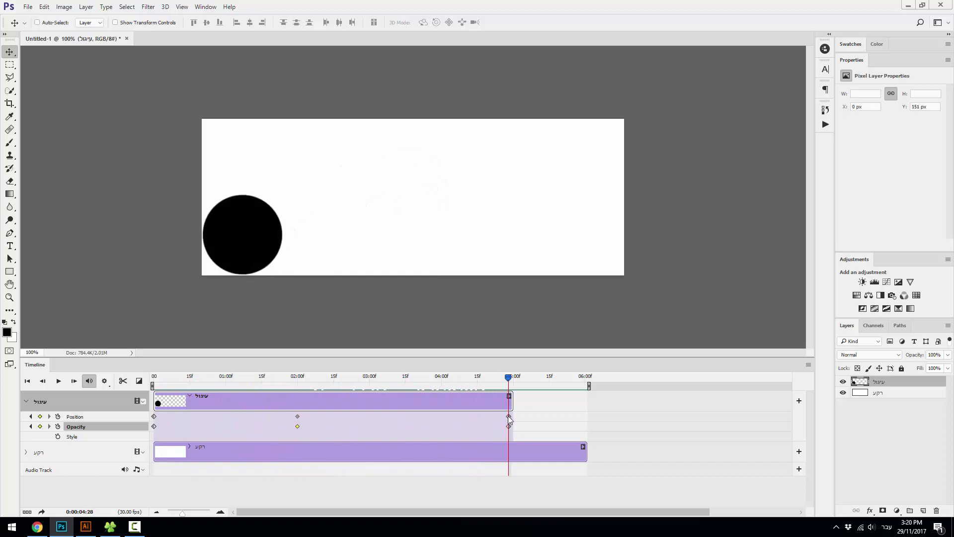
left_click_drag(233, 230, 575, 230)
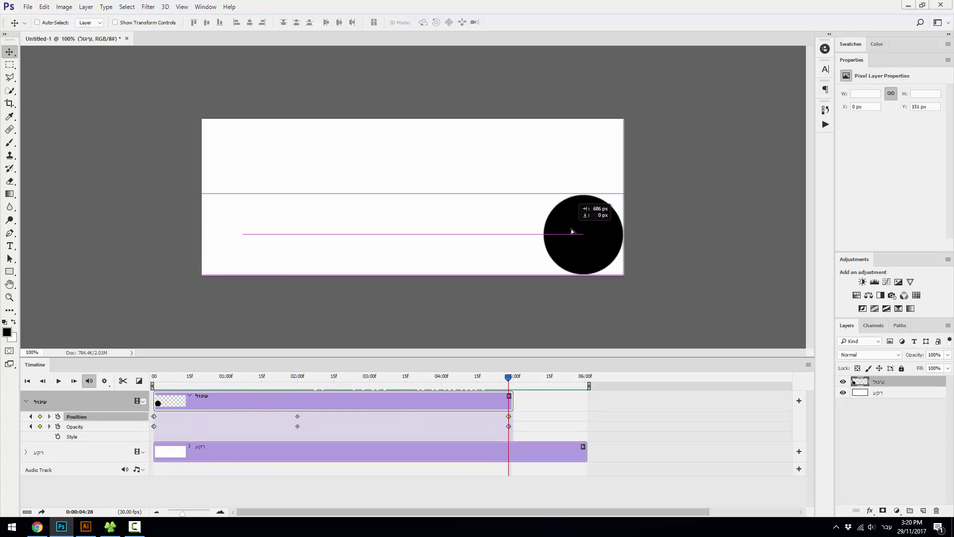
left_click_drag(511, 382, 282, 383)
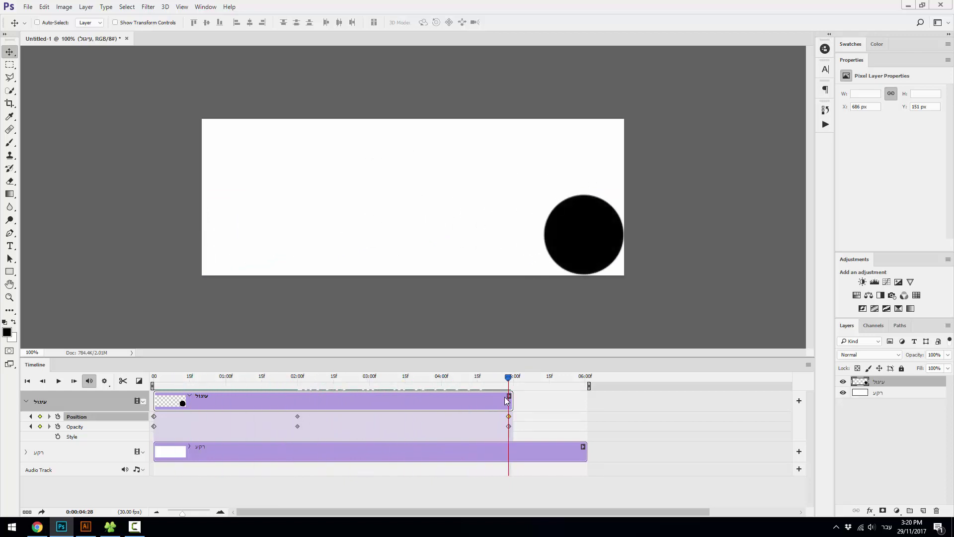
left_click_drag(322, 384, 153, 383)
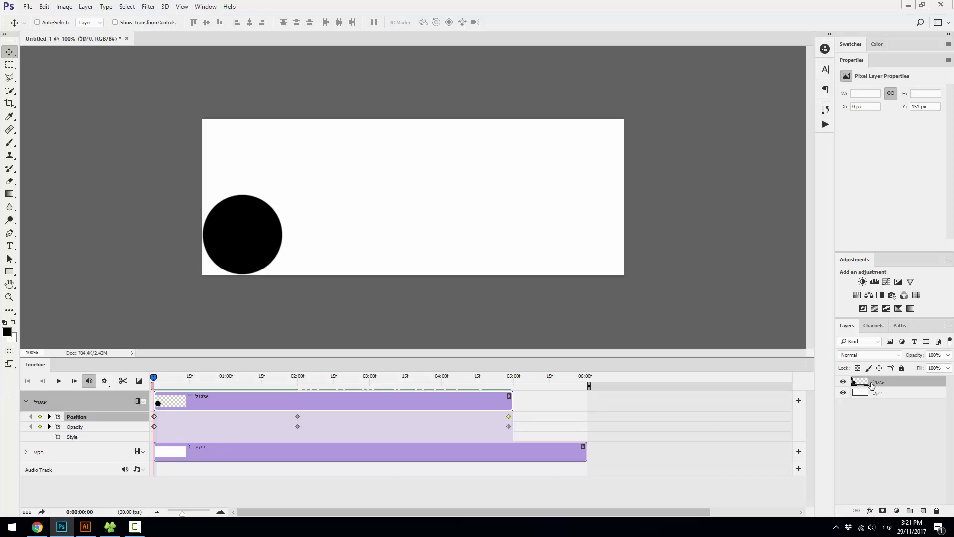
Open and close the layer styles list, then go to the 2-second mark.
left_click(870, 511)
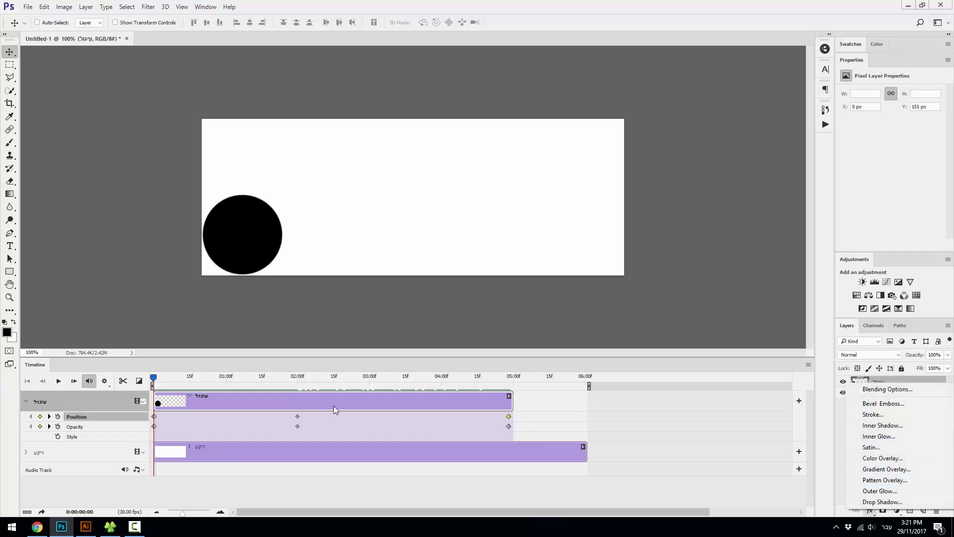
left_click(305, 399)
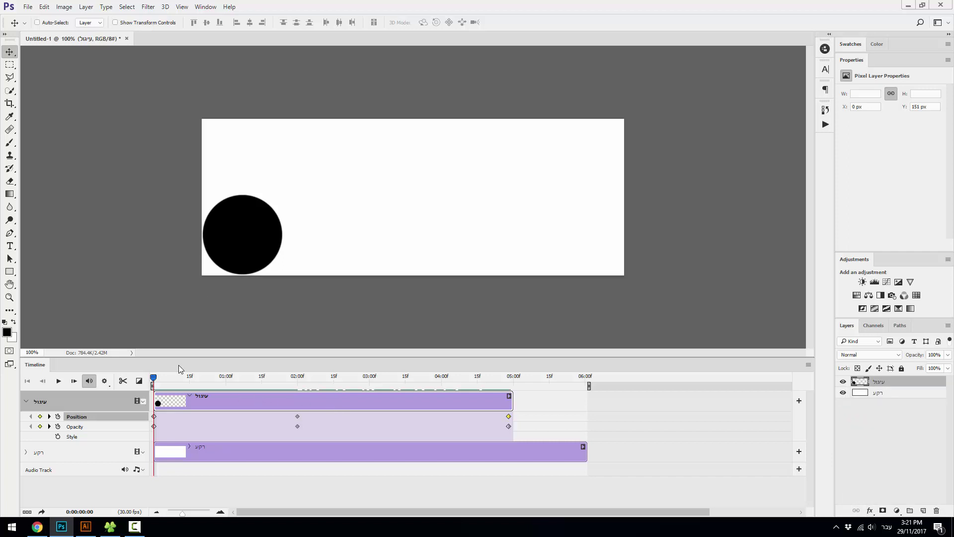
left_click_drag(158, 380, 298, 380)
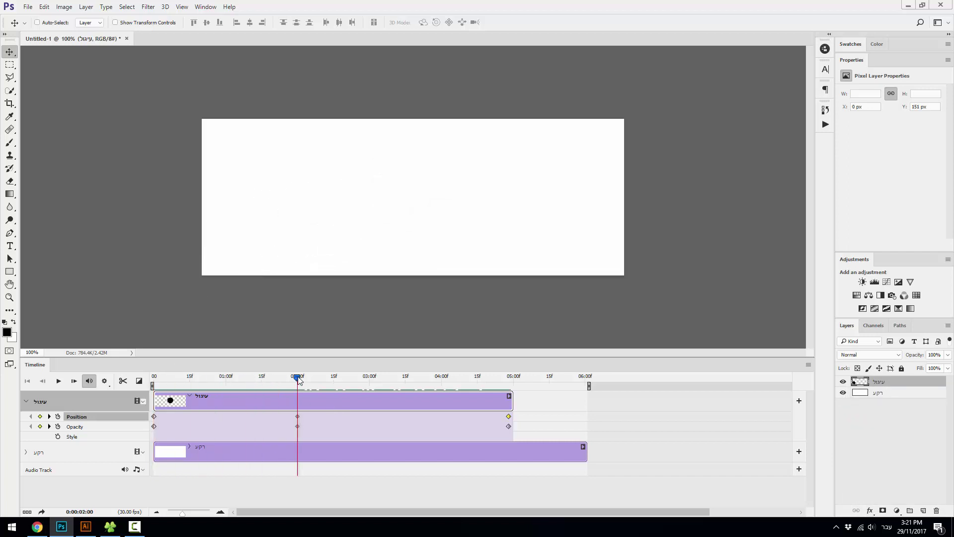
Scale the circle at the 2:00 Position keyframe down to about 20% and preview.
left_click(297, 416)
key("ctrl+t")
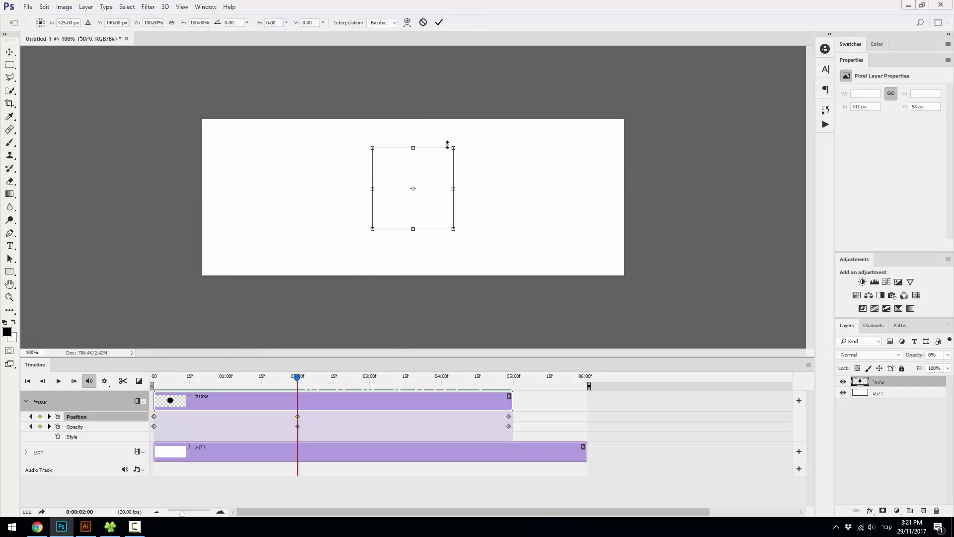
left_click_drag(449, 145, 404, 179)
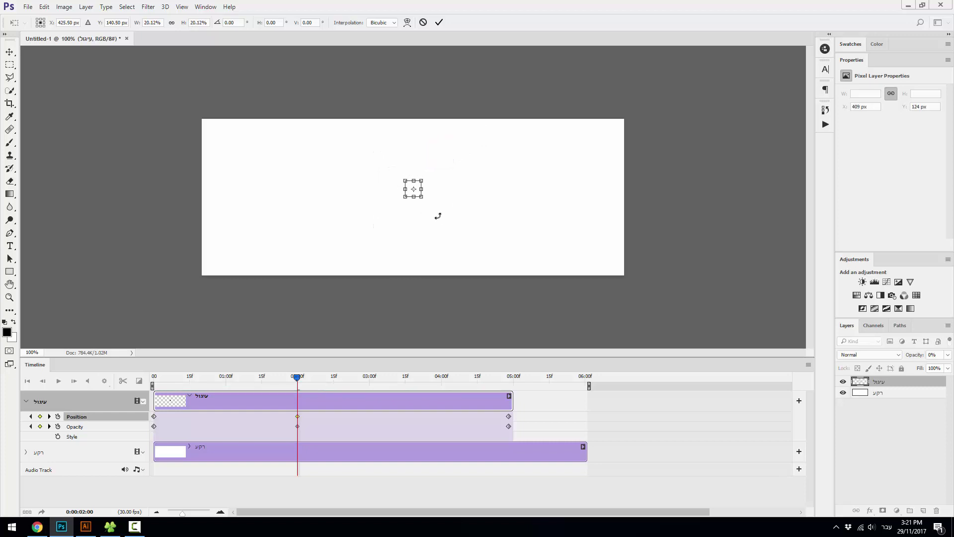
key("Return")
mouse_move(299, 378)
left_mouse_down()
mouse_move(192, 383)
mouse_move(507, 403)
mouse_move(152, 415)
left_mouse_up()
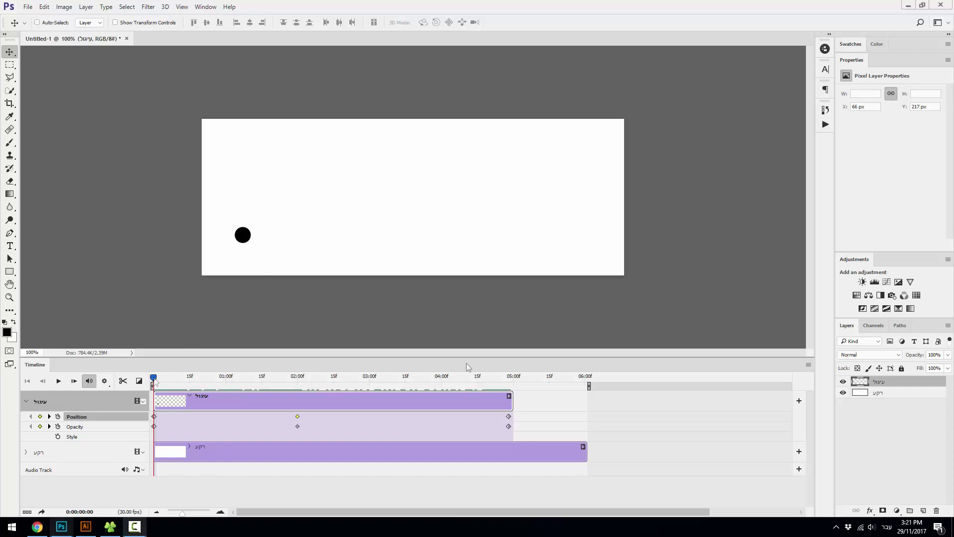
mouse_move(109, 526)
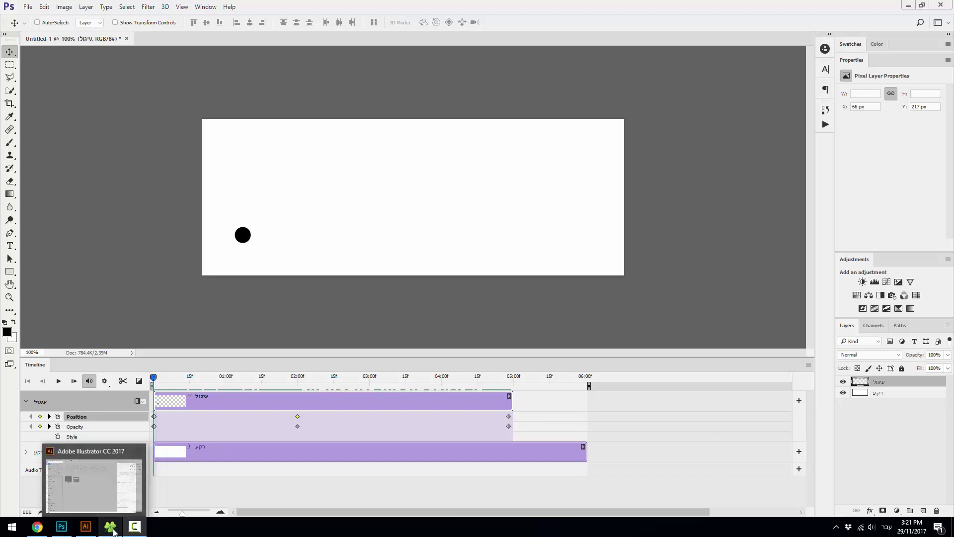
Play the video from the Gif & Video folder in VLC, then close the player.
left_click(109, 485)
left_click(263, 269)
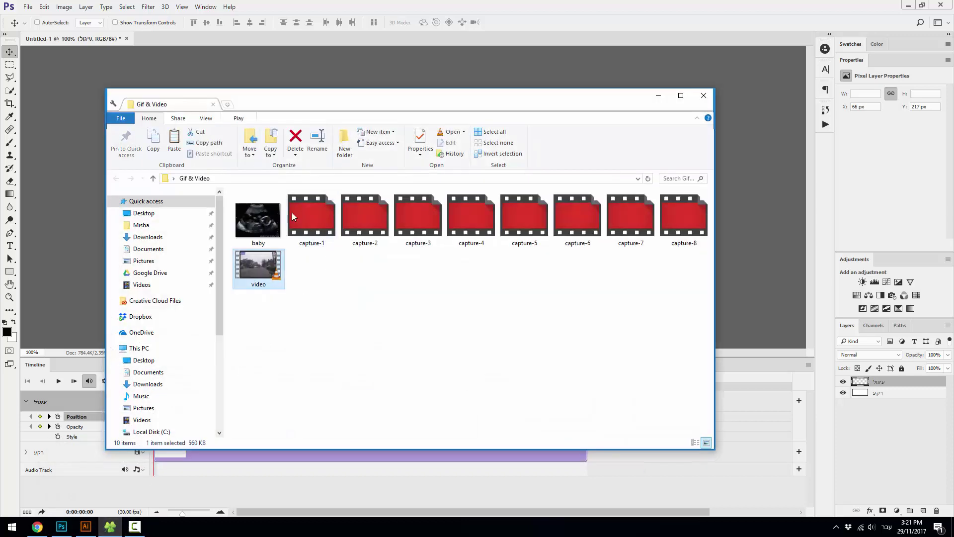
left_click_drag(356, 102, 497, 48)
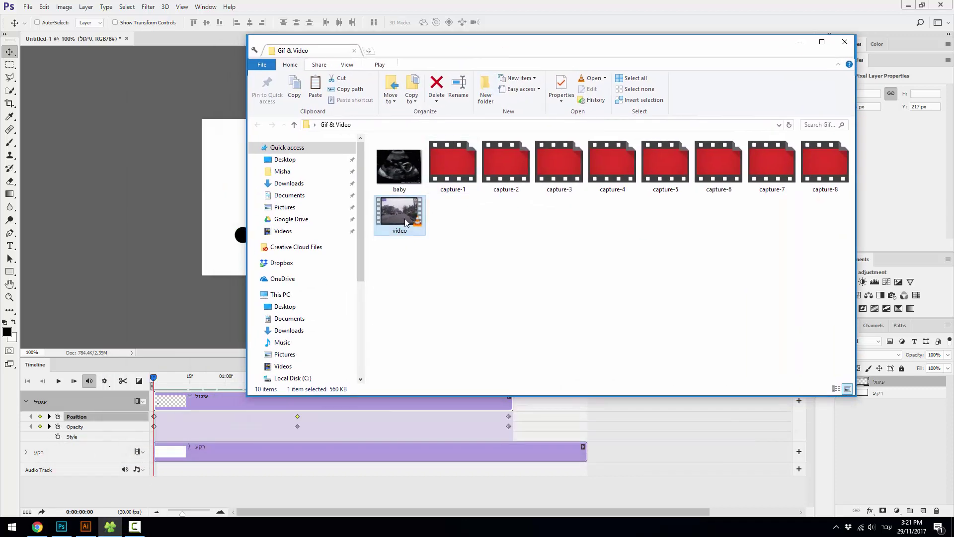
double_click(408, 219)
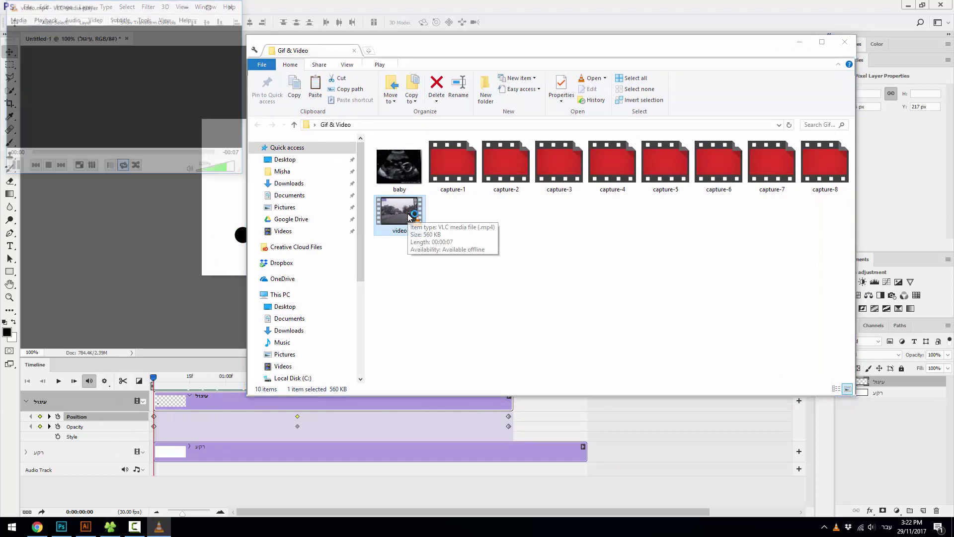
left_click_drag(194, 52, 432, 196)
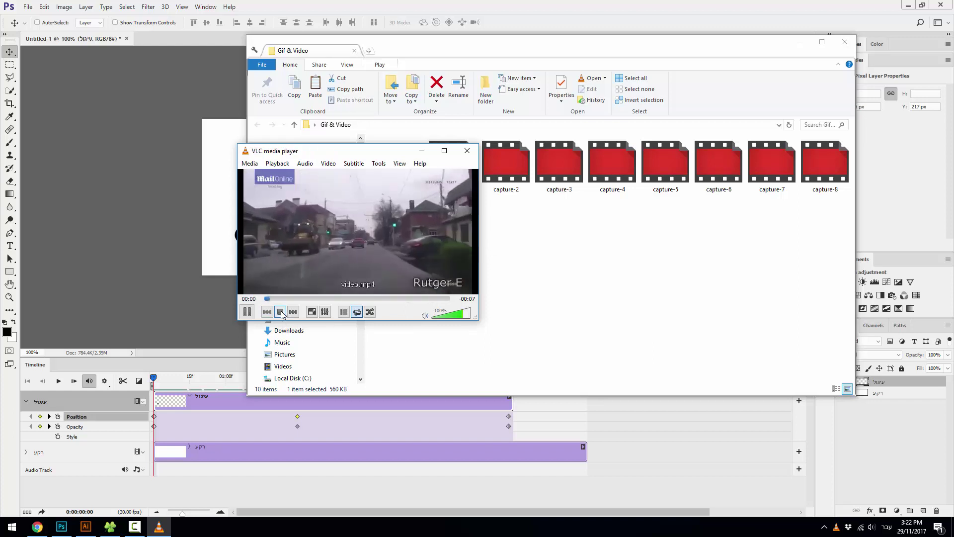
left_click(765, 150)
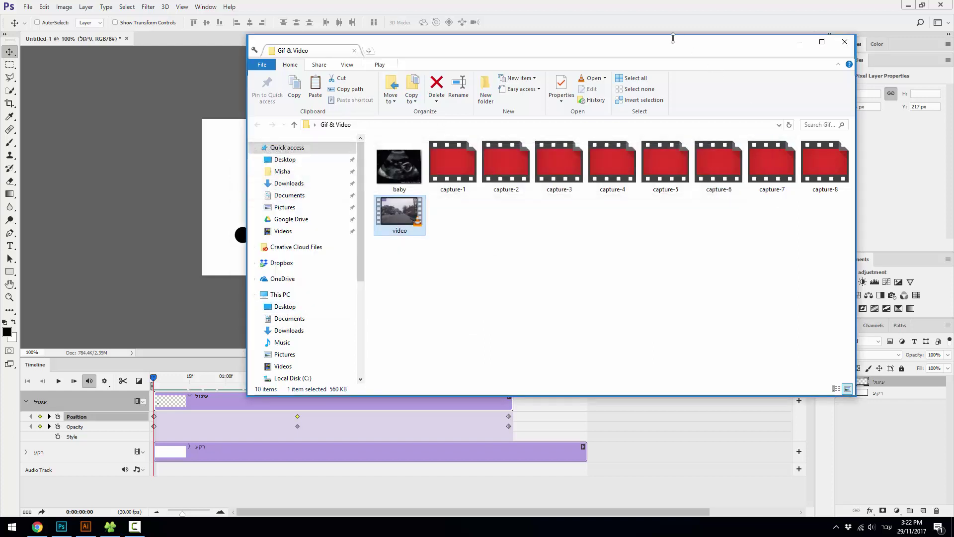
left_click_drag(682, 54, 771, 51)
Drag the video file from Explorer into the banner and confirm its placement.
left_click_drag(491, 208, 259, 223)
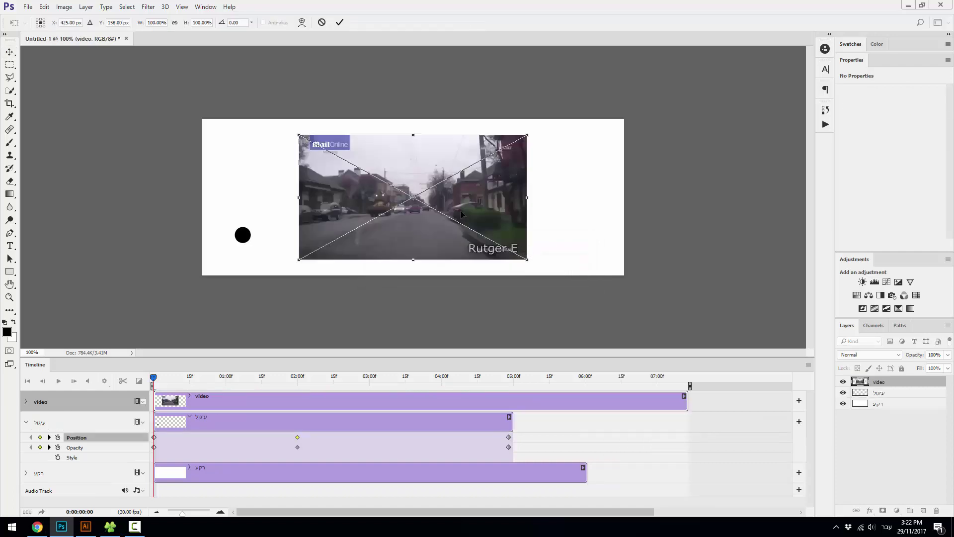
key("Return")
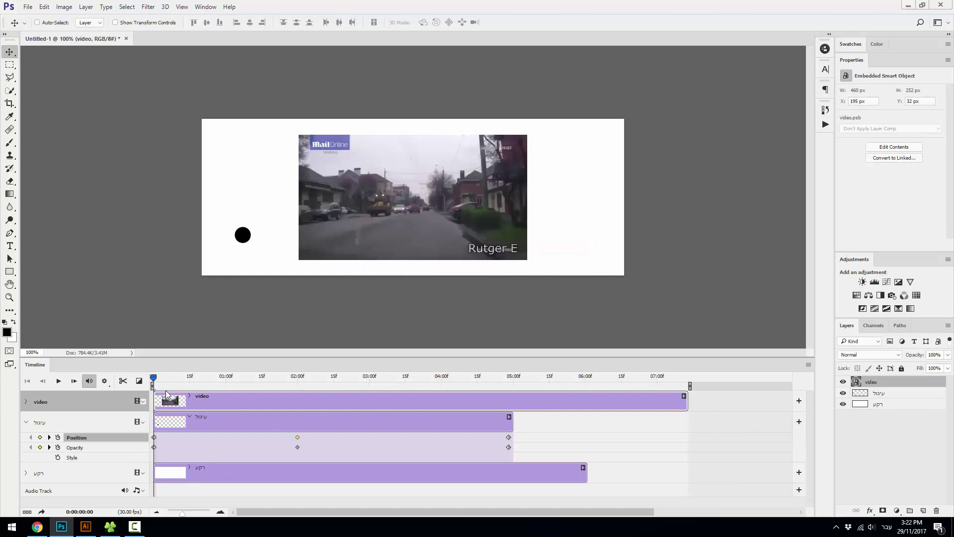
mouse_move(212, 379)
left_mouse_down()
mouse_move(570, 382)
mouse_move(586, 407)
left_mouse_up()
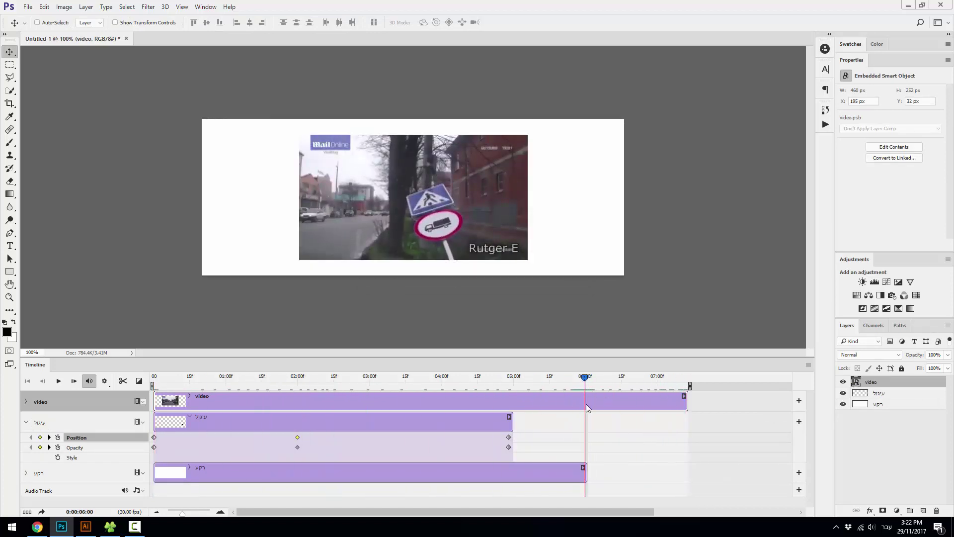
Preview the clip, then move the עיגול layer above the video layer.
left_click(574, 472)
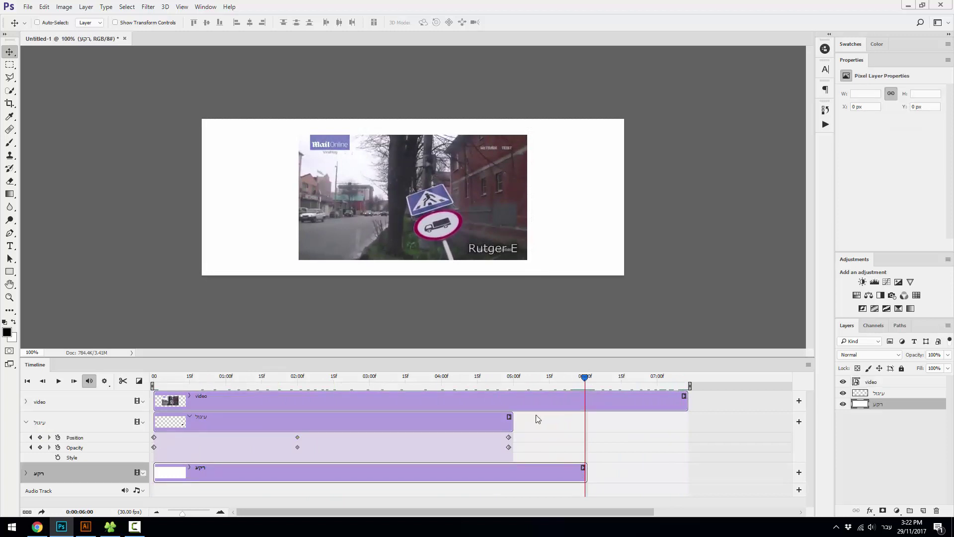
left_click(509, 397)
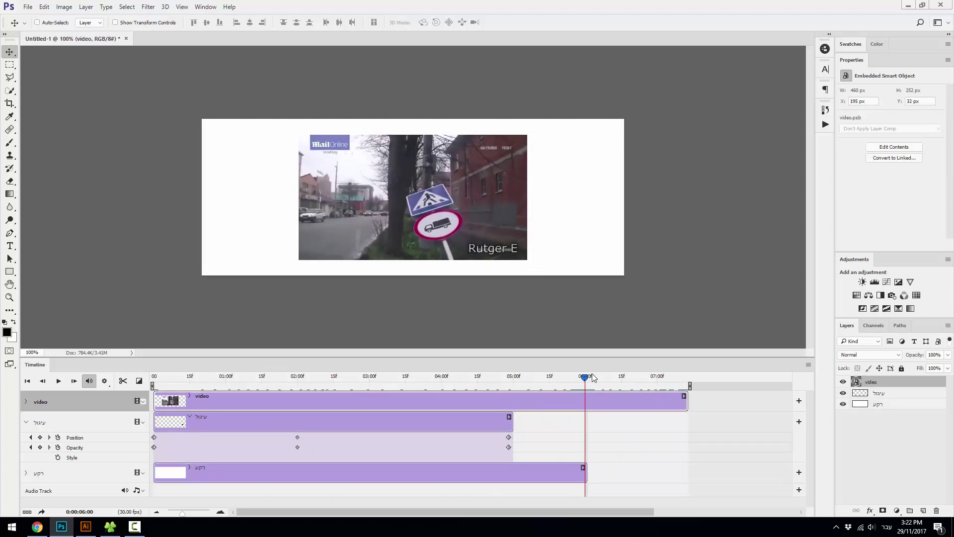
left_click_drag(593, 378, 212, 378)
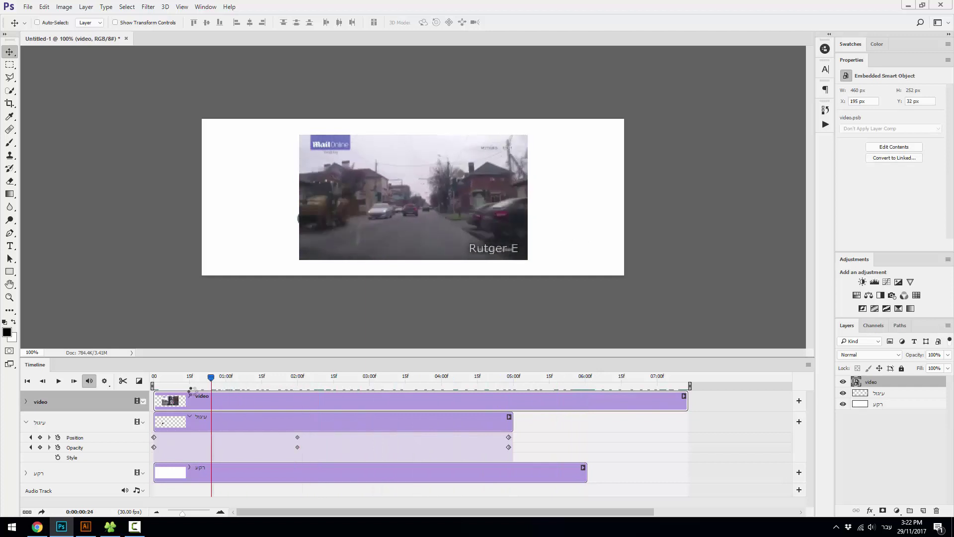
key("space")
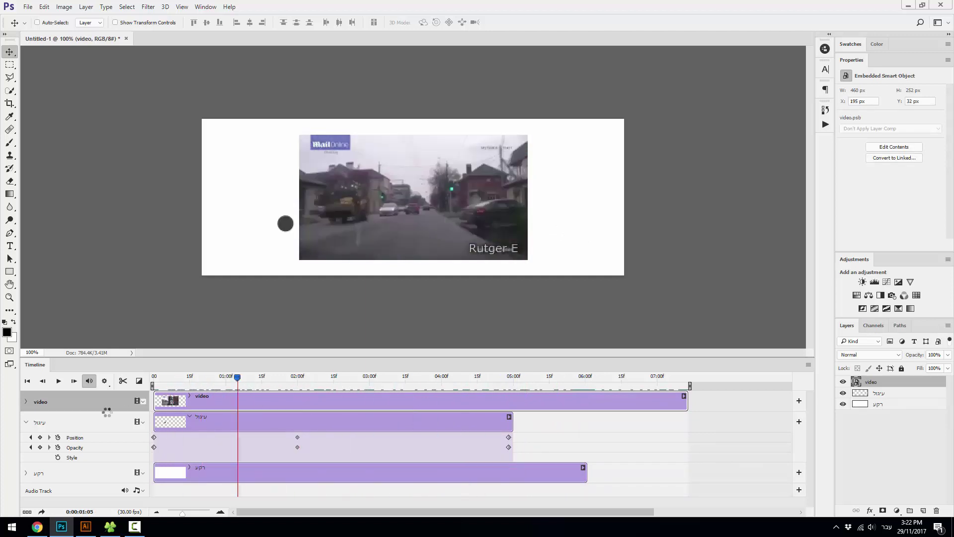
key("Home")
left_click_drag(884, 391, 878, 380)
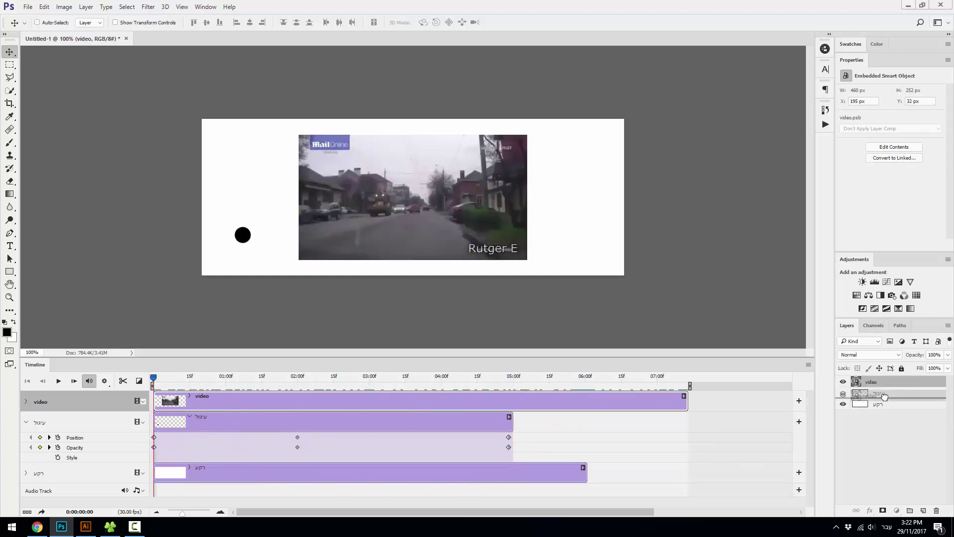
Trim the video and רקע clips to end at 05:00, then scrub to check the animation.
left_click_drag(159, 385, 666, 379)
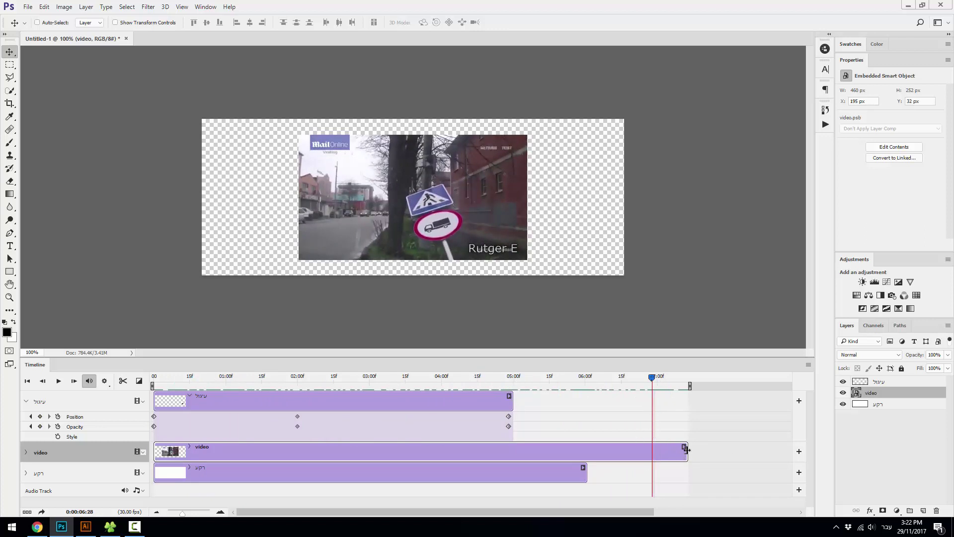
left_click_drag(687, 450, 513, 452)
left_click(573, 479)
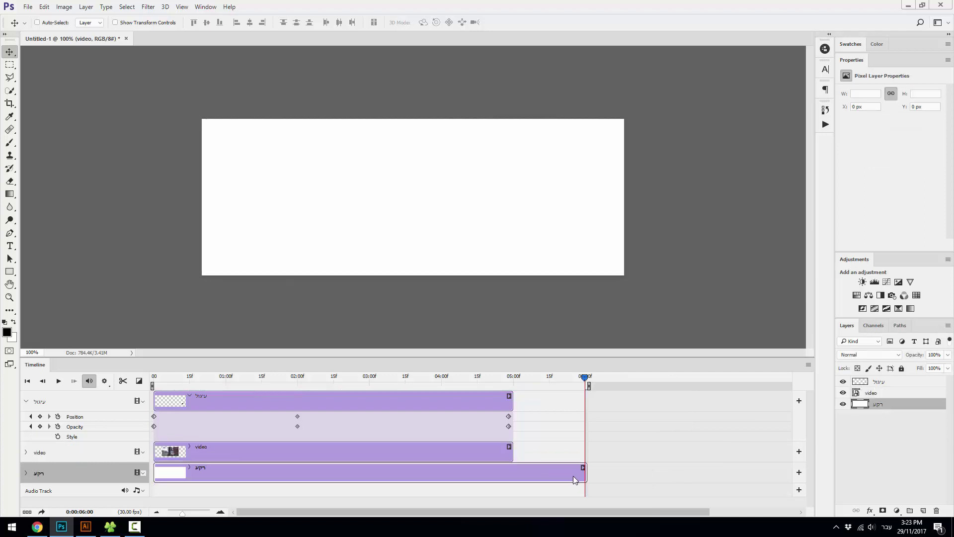
left_click_drag(573, 471, 514, 472)
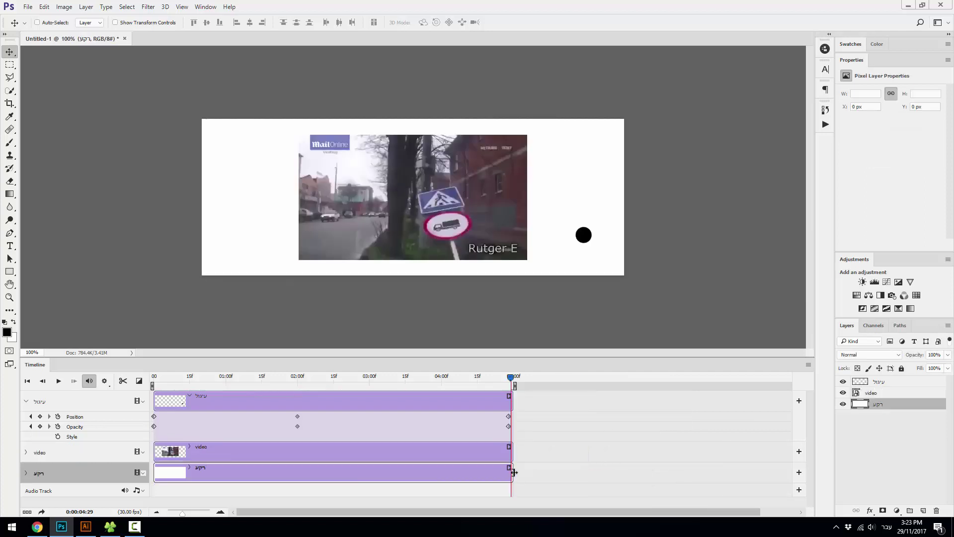
left_click(160, 379)
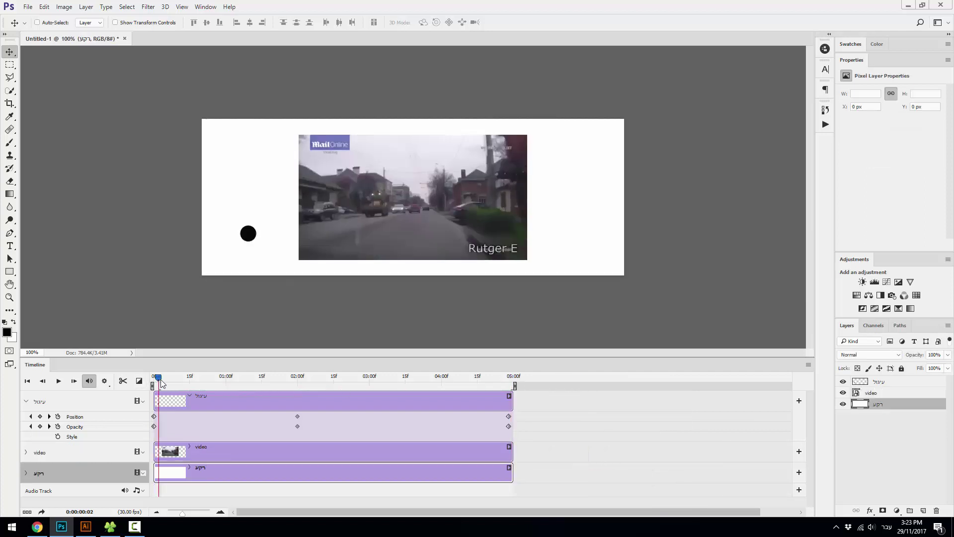
left_click_drag(159, 380, 515, 387)
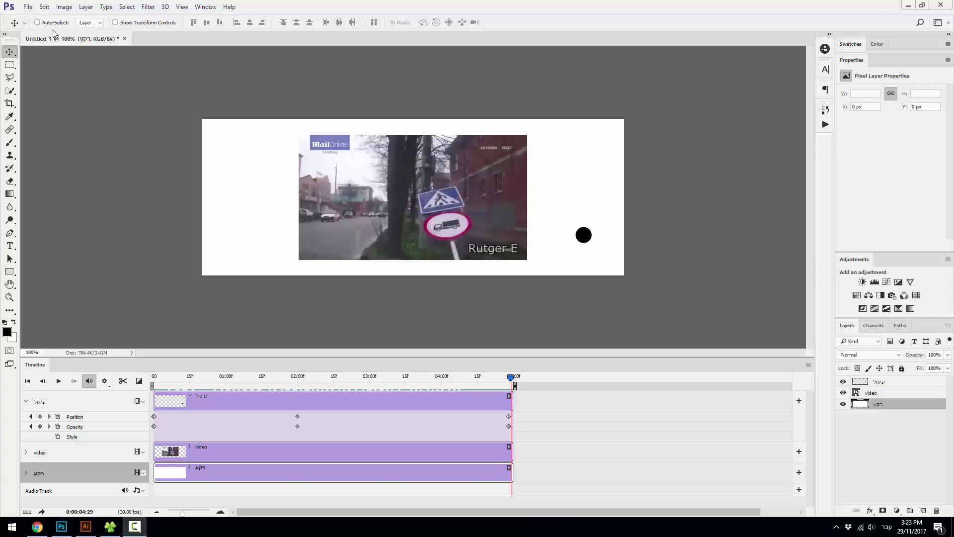
Open Render Video and replace the default output file name with example.mp4.
left_click(28, 7)
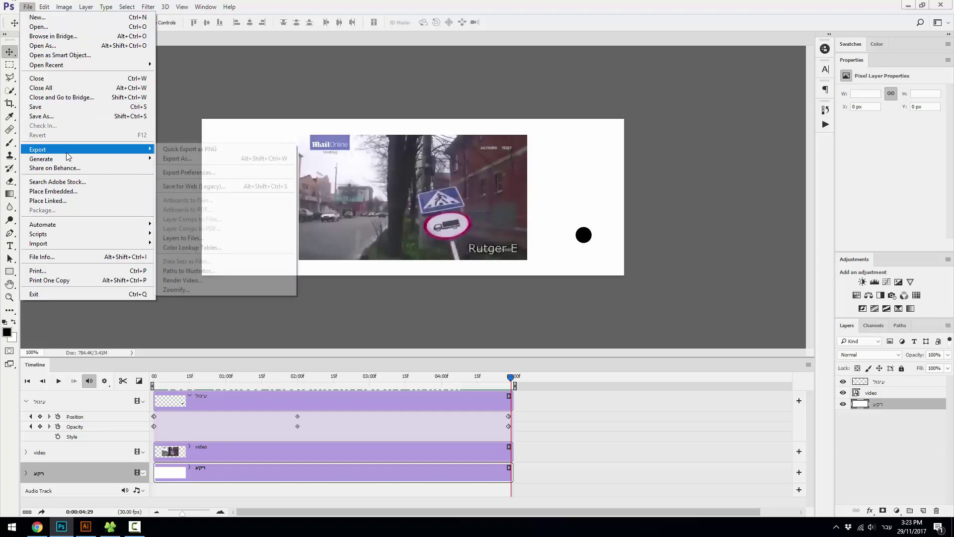
mouse_move(38, 149)
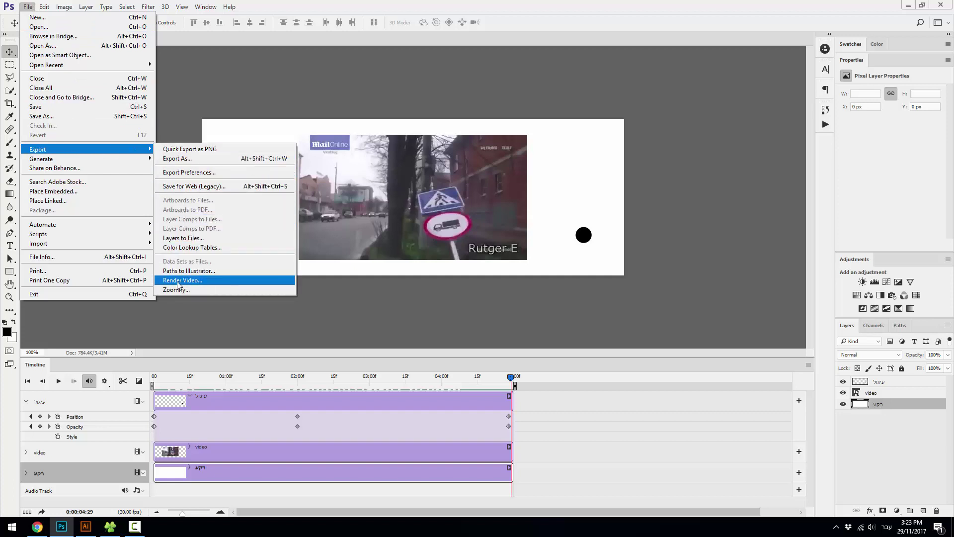
left_click(198, 282)
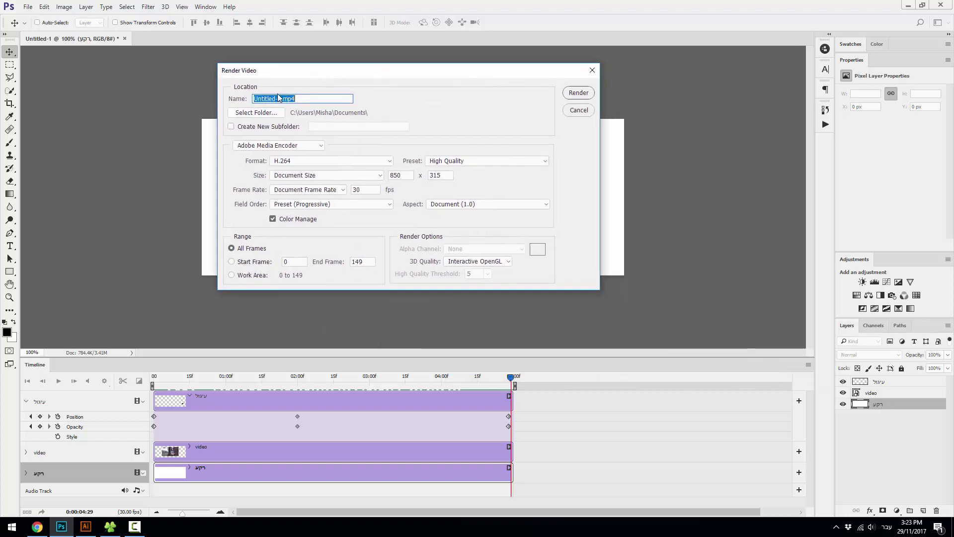
left_click(278, 100)
left_click_drag(278, 99, 232, 103)
key("BackSpace")
type("example")
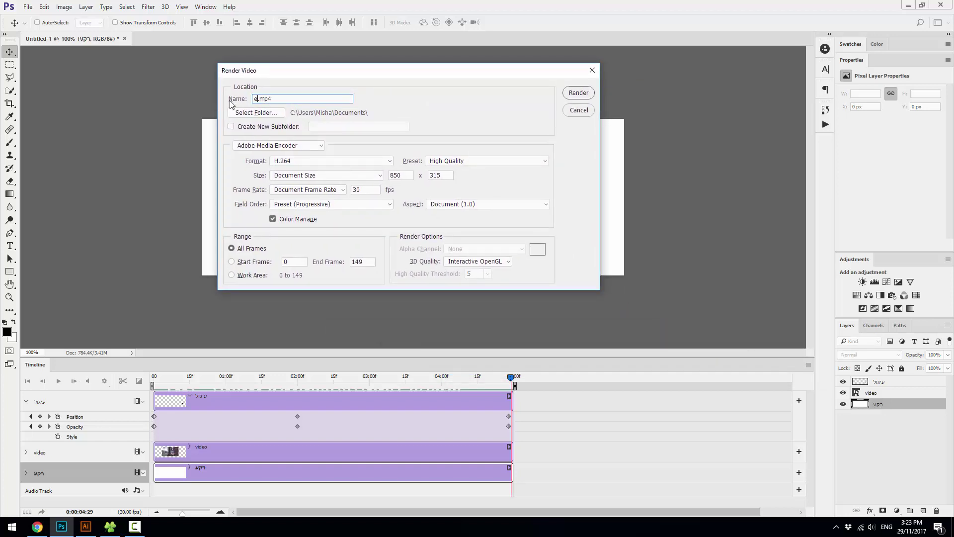
Keep Adobe Media Encoder with H.264 and render the 850×315 video.
left_click(291, 146)
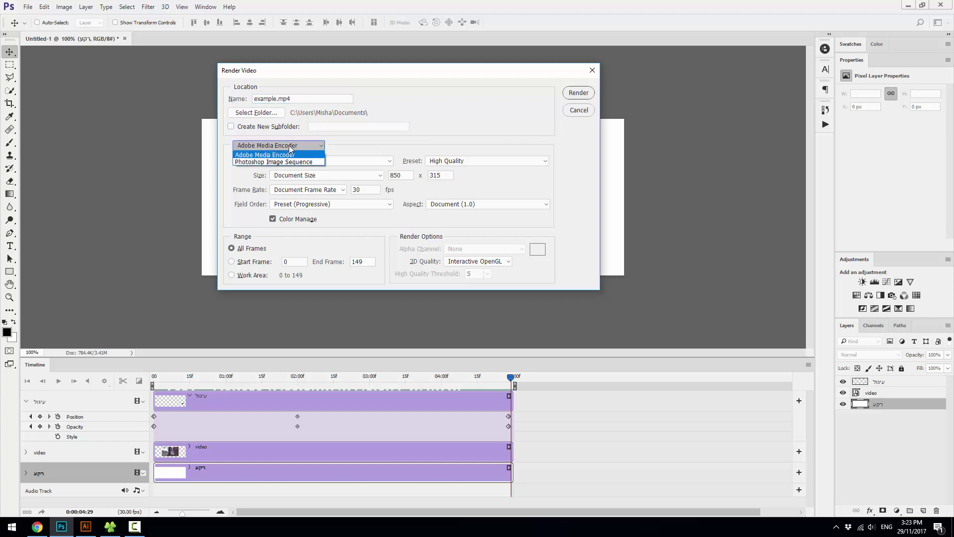
left_click(376, 150)
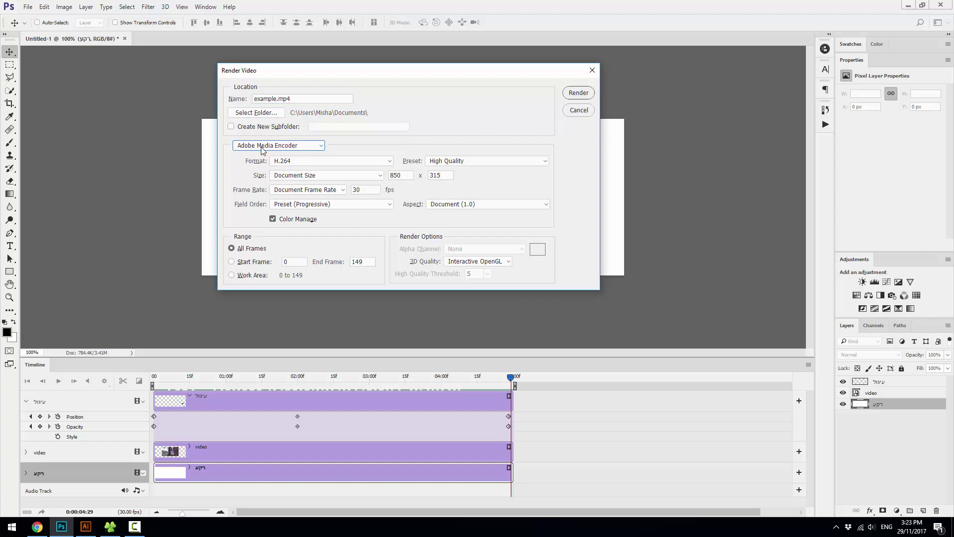
left_click(282, 163)
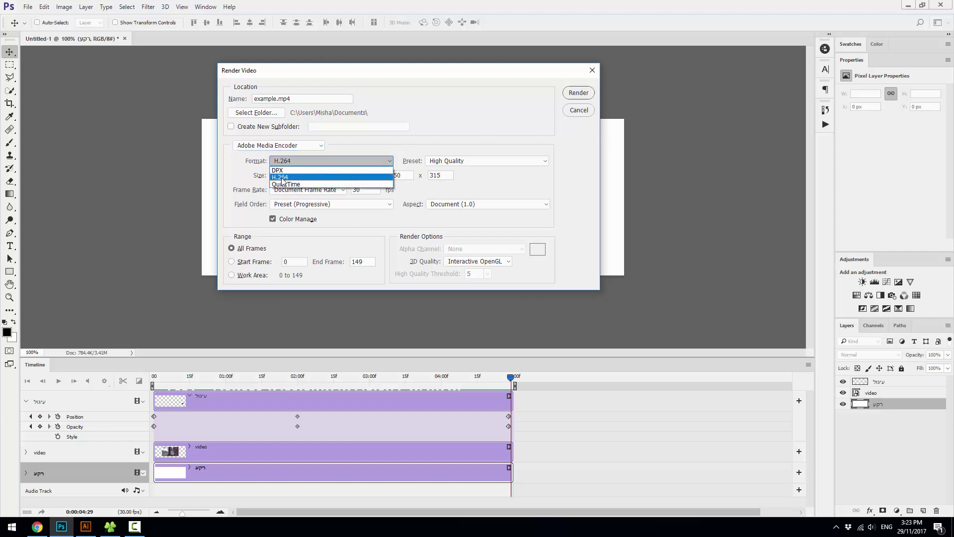
left_click(287, 178)
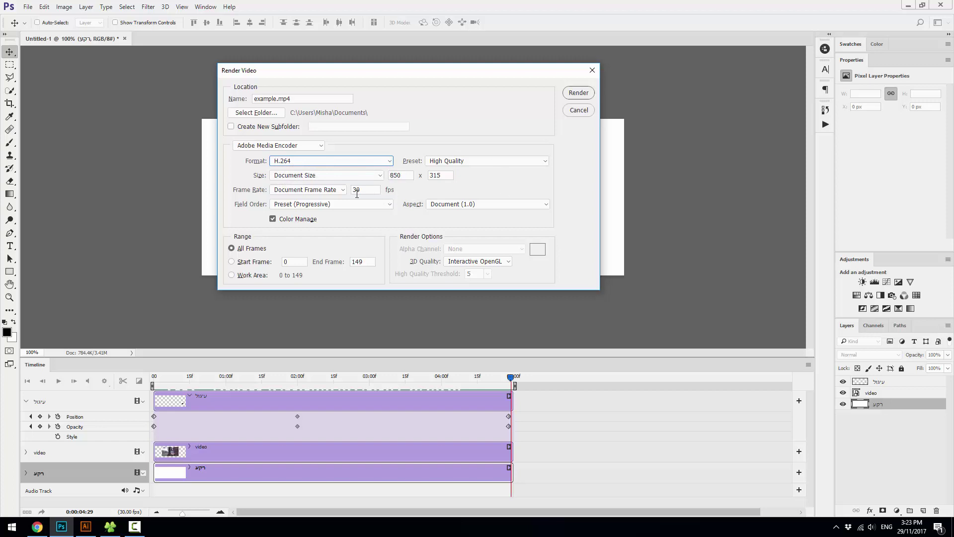
left_click(583, 94)
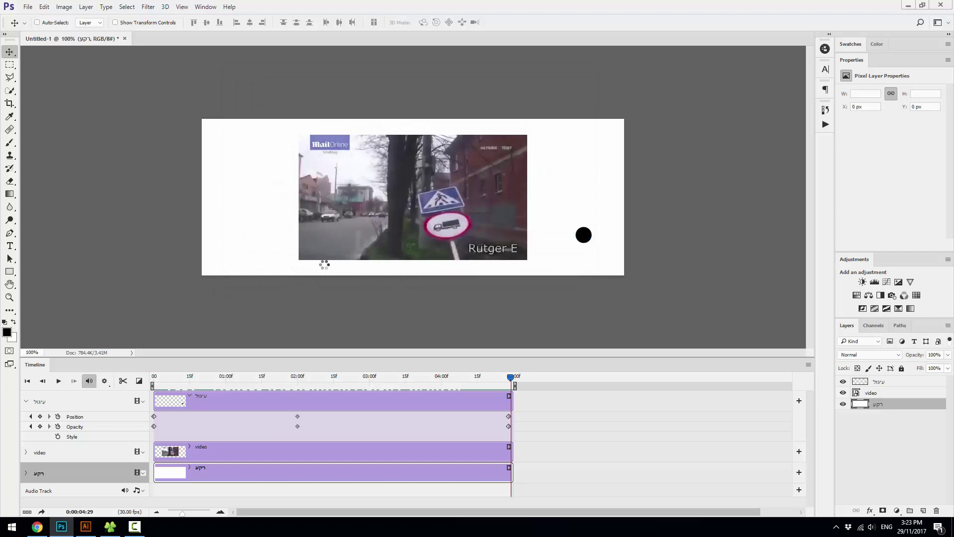
Move example.mp4 from the Documents folder onto the desktop.
left_click(908, 7)
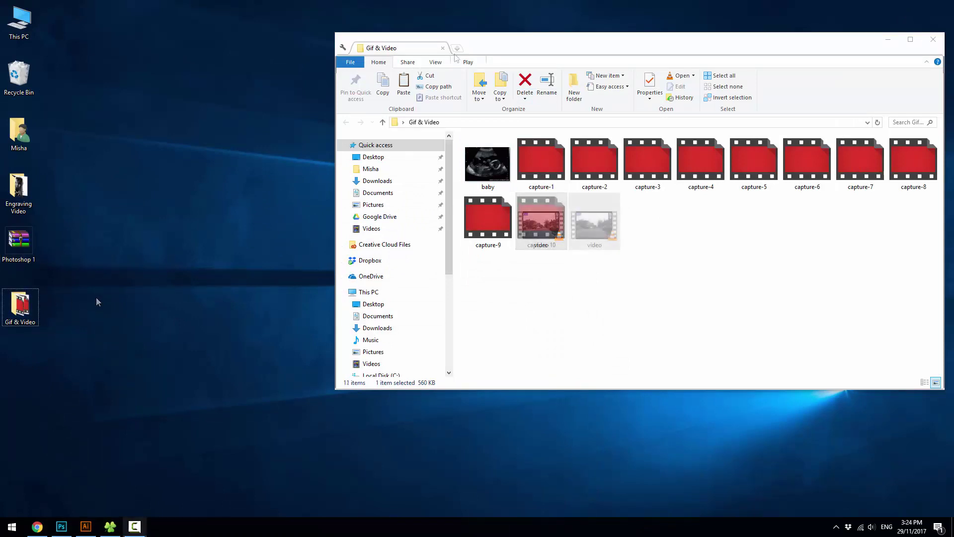
middle_click(369, 292)
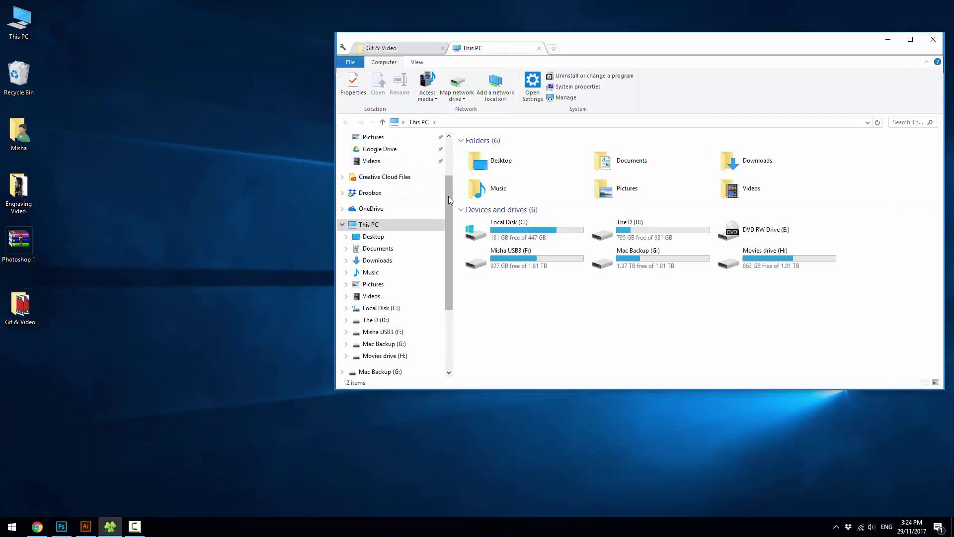
scroll(388, 171, "up", 2)
left_click(389, 193)
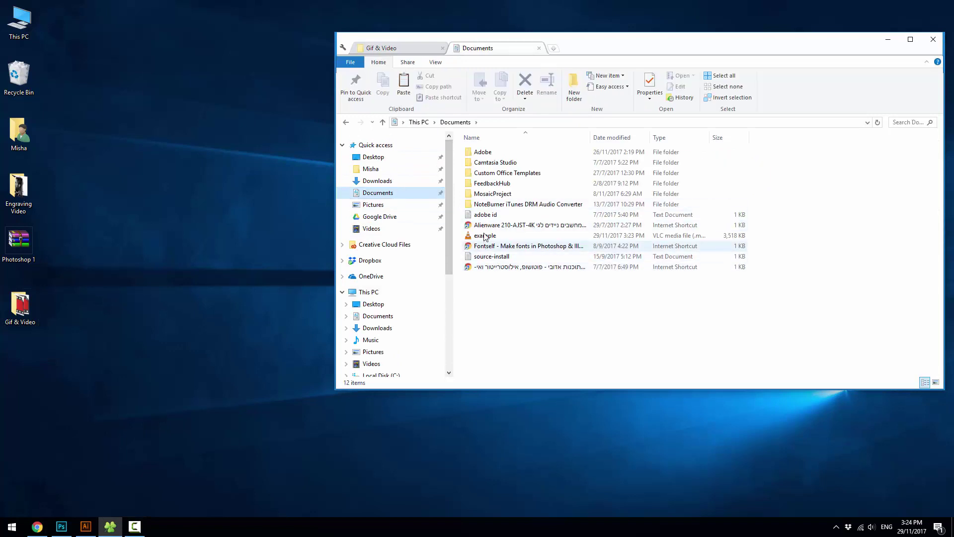
left_click_drag(485, 235, 110, 227)
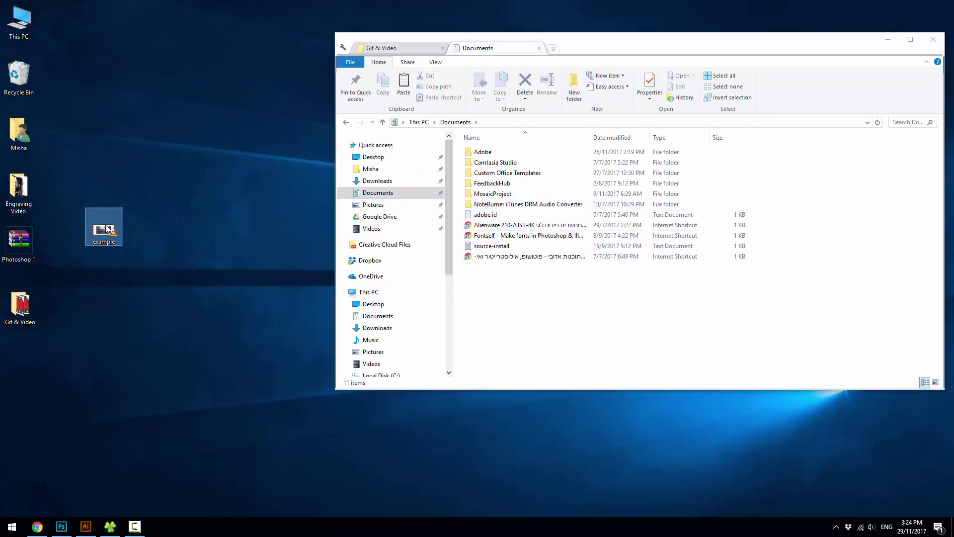
Play example.mp4 from the desktop in VLC, close it, and return to Photoshop.
left_click(539, 48)
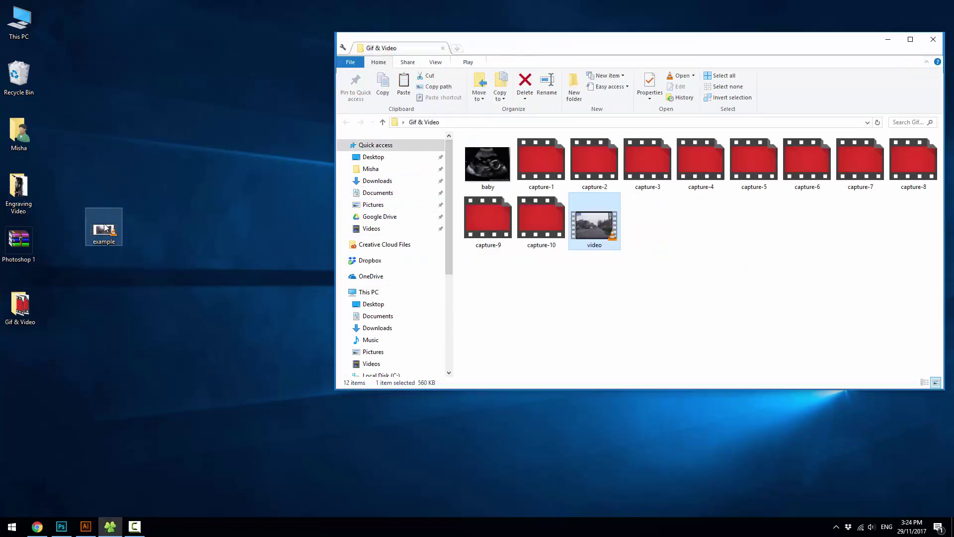
double_click(104, 229)
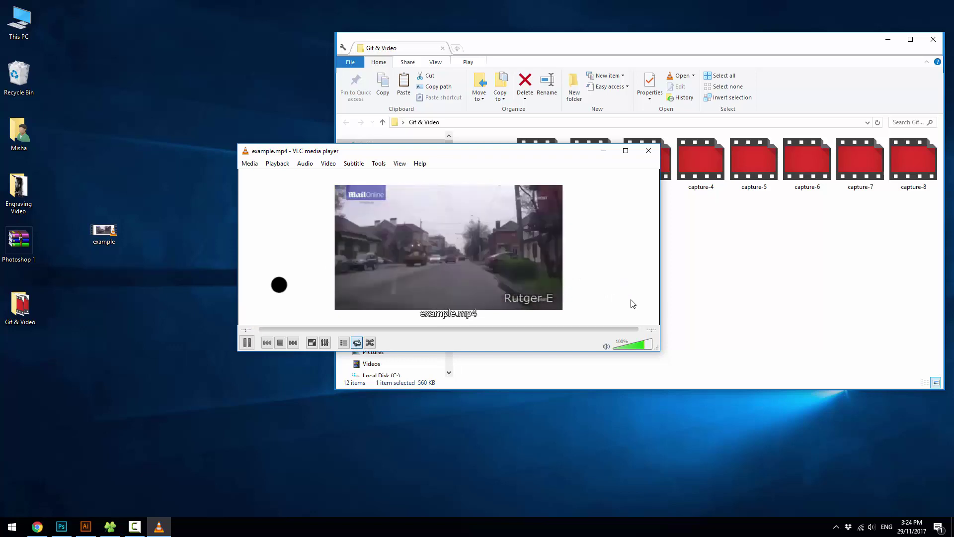
left_click(649, 150)
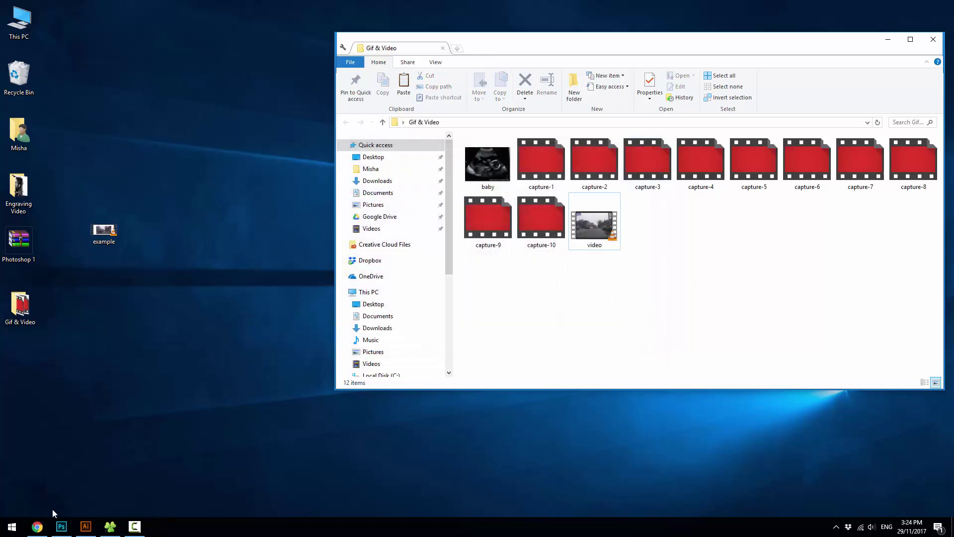
left_click(61, 526)
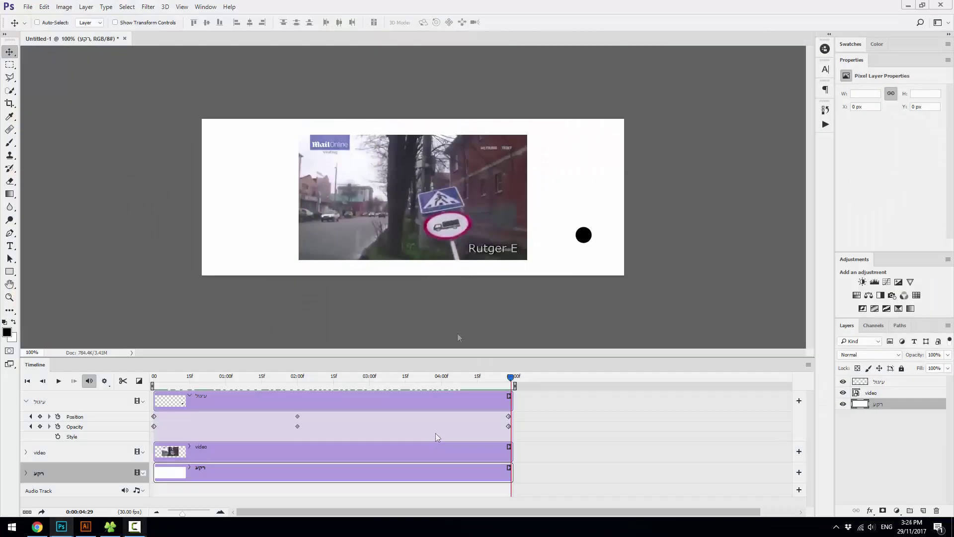
Create a new 850×315 document with a frame animation timeline.
left_click(28, 7)
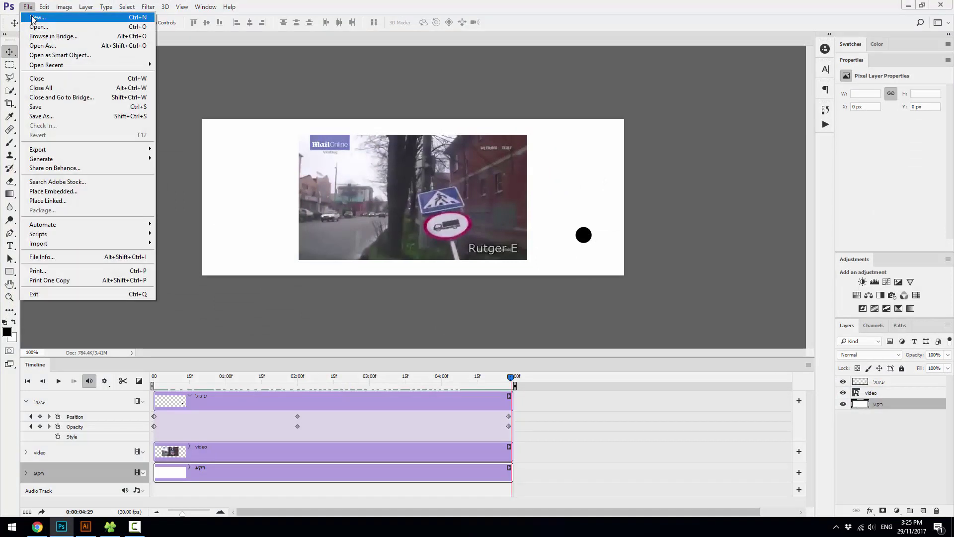
left_click(651, 382)
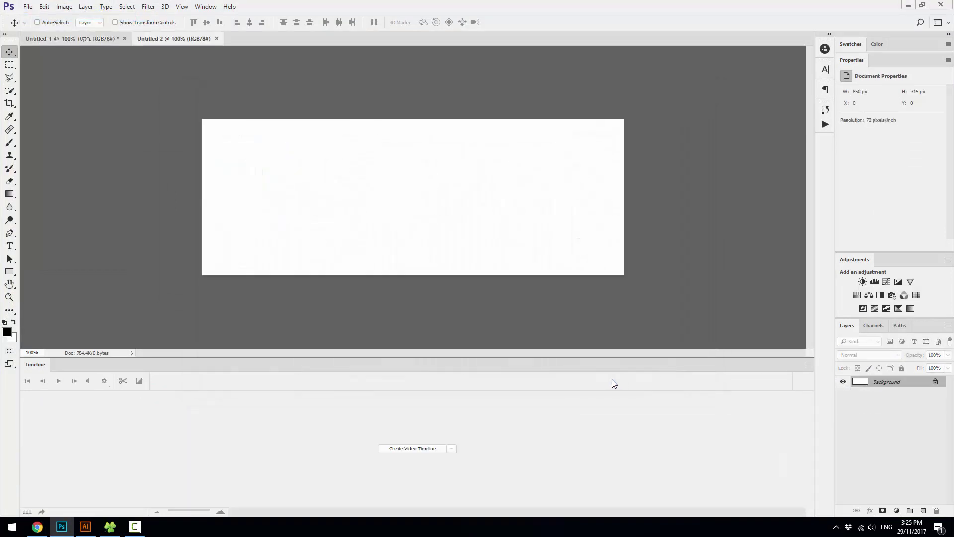
left_click(451, 448)
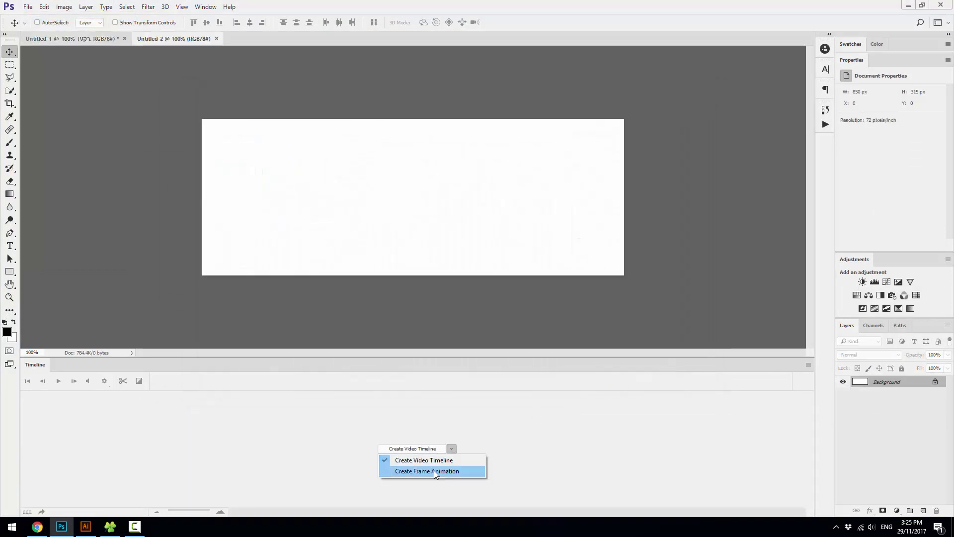
left_click(419, 471)
left_click(406, 450)
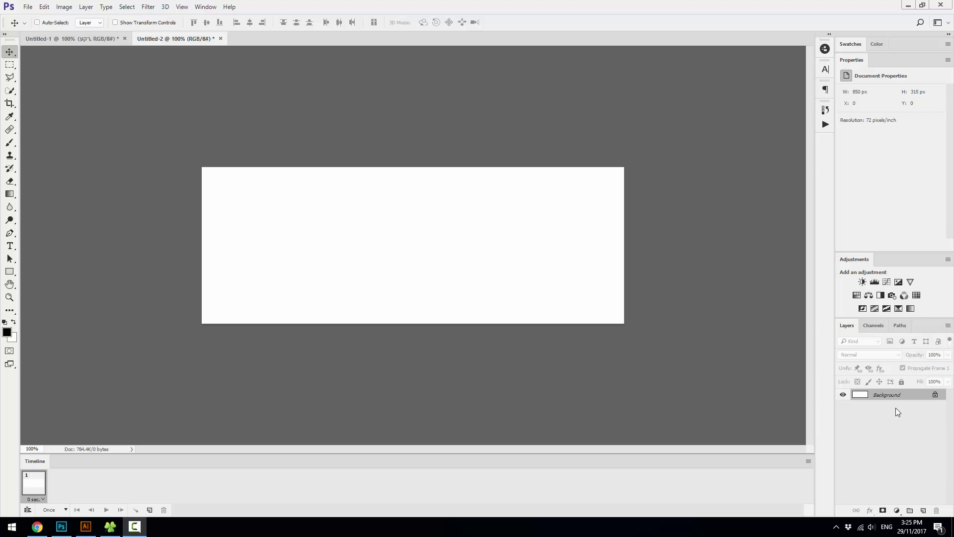
Collapse the Adjustments and Properties panels, add a new empty layer, and pick the Brush.
double_click(864, 260)
double_click(852, 61)
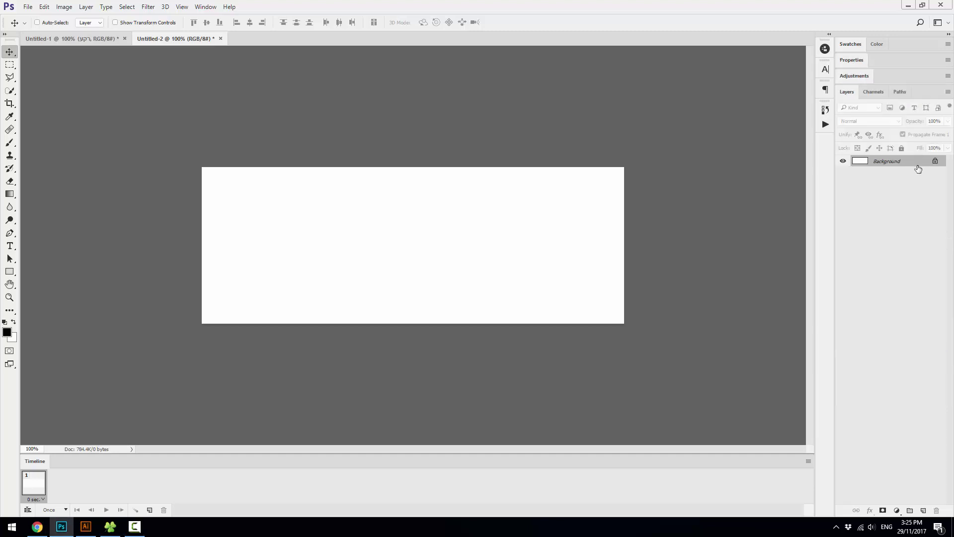
left_click(923, 510)
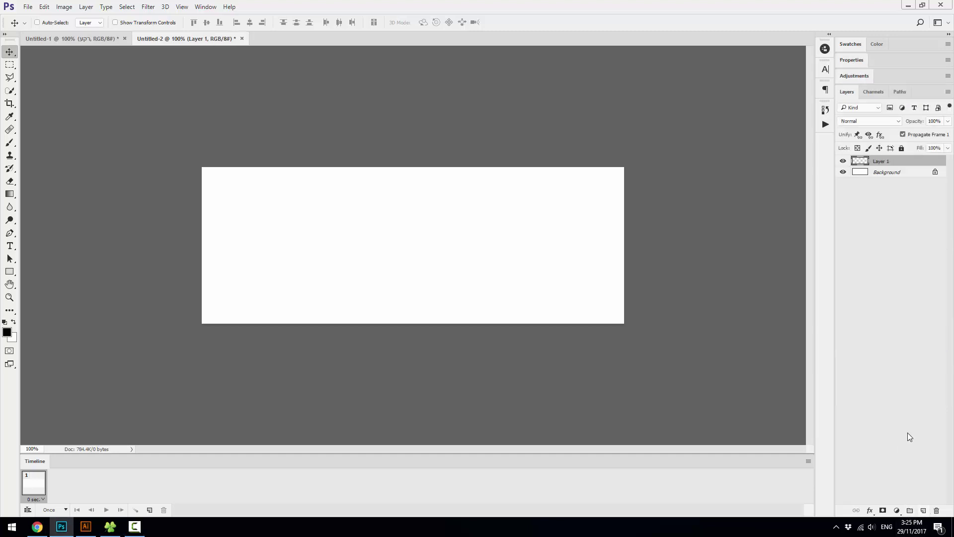
left_click(10, 142)
Paint a black dot at the canvas centre and duplicate the first animation frame.
left_click(412, 246)
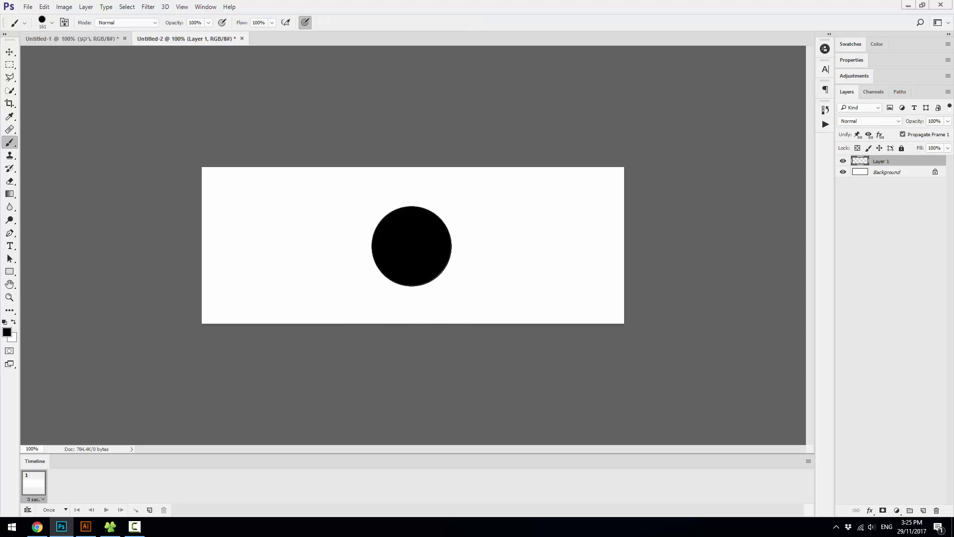
left_click(9, 52)
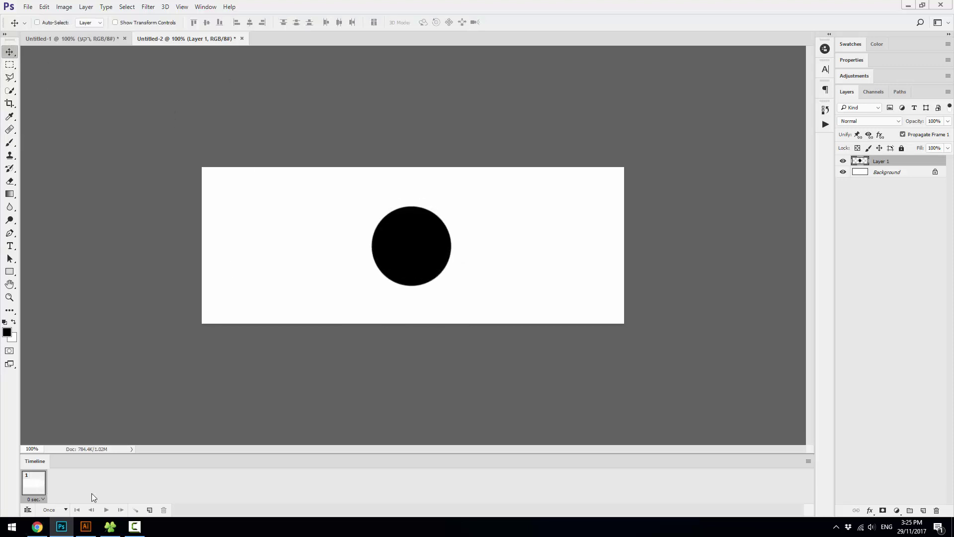
left_click(151, 510)
left_click(33, 485)
left_click(34, 485)
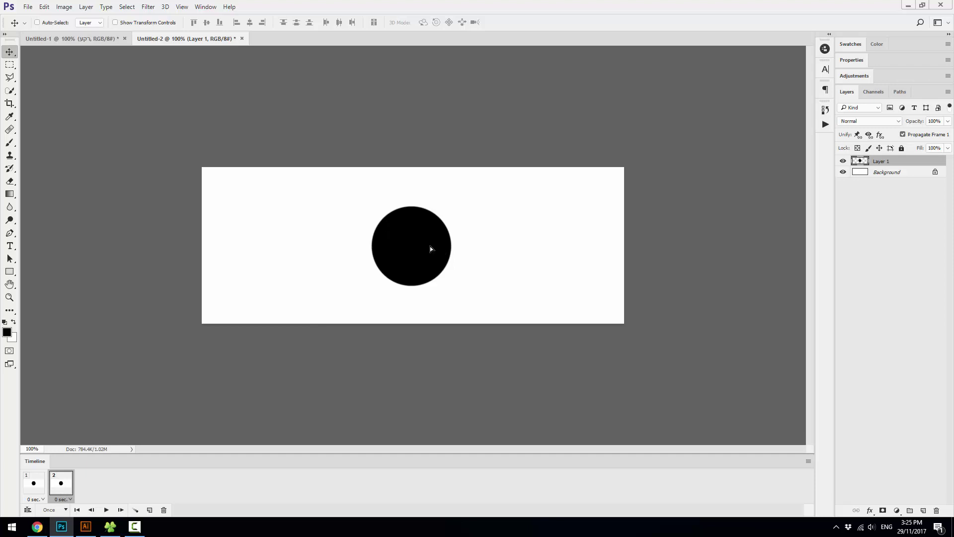
Move the circle left in frame 2, centre in frame 3, and right in frame 4.
left_click_drag(431, 246, 279, 243)
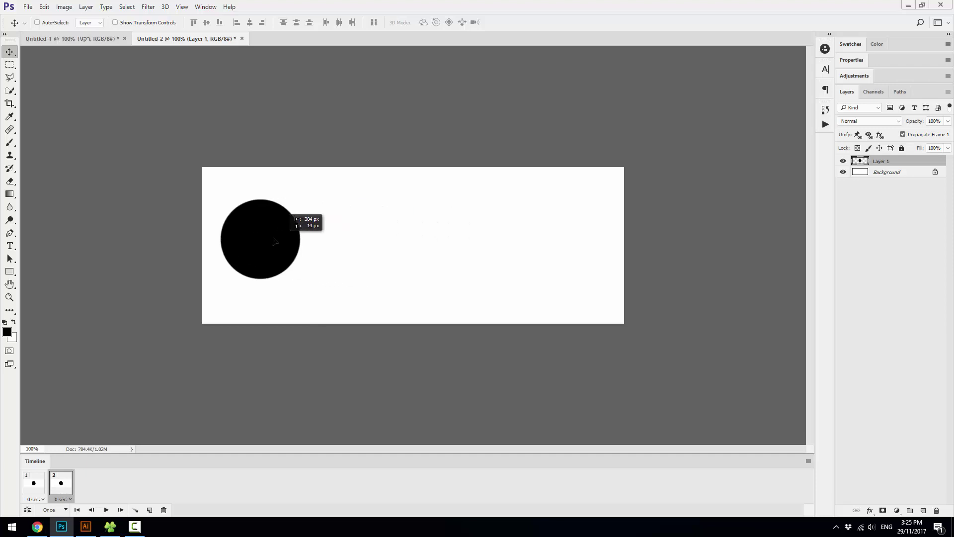
left_click(34, 490)
left_click(64, 493)
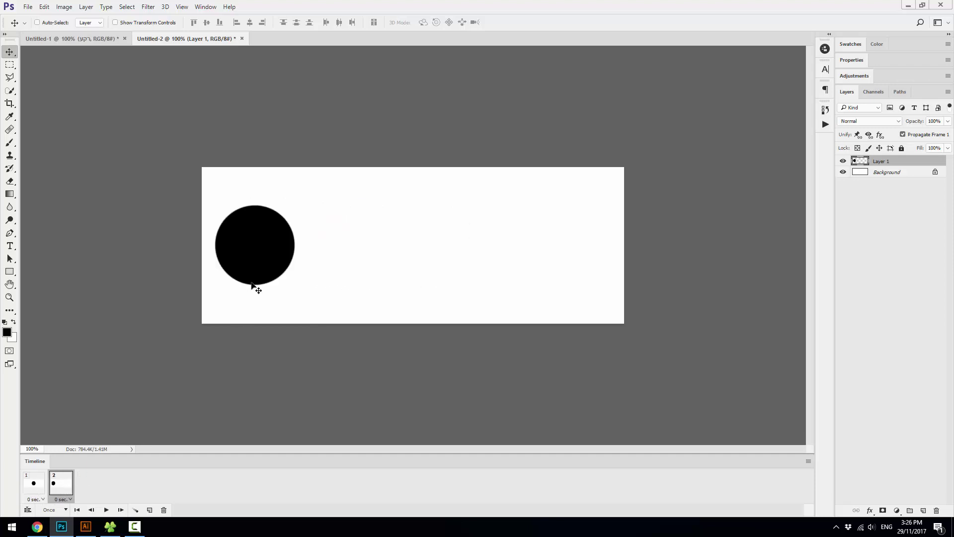
left_click(166, 509)
left_click_drag(267, 252, 583, 248)
left_click(150, 510)
Preview the four-frame animation from the first frame.
left_click(32, 486)
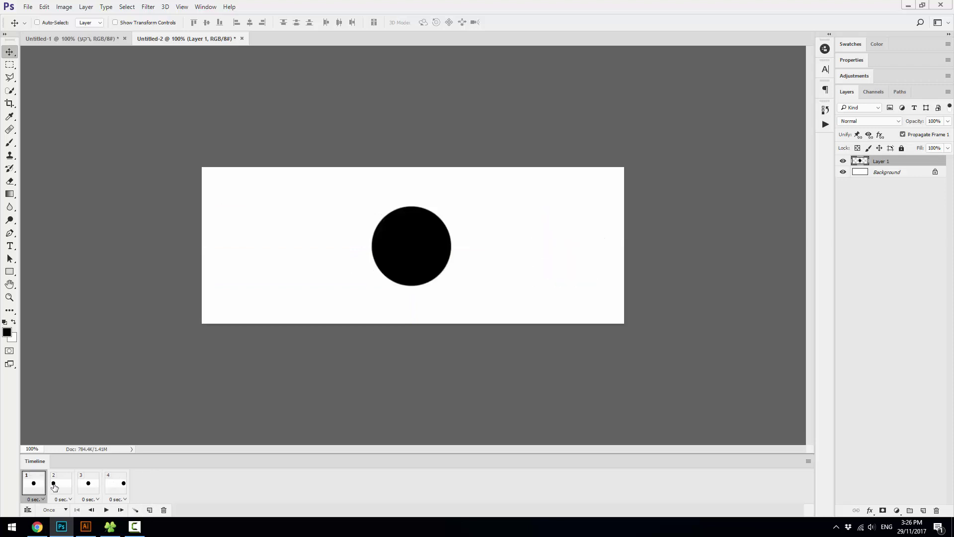
key("space")
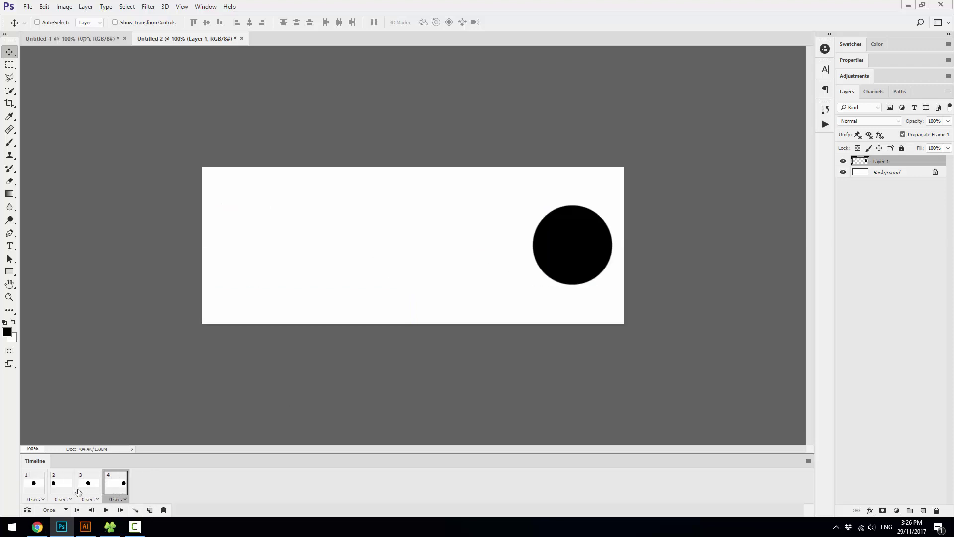
left_click(38, 489)
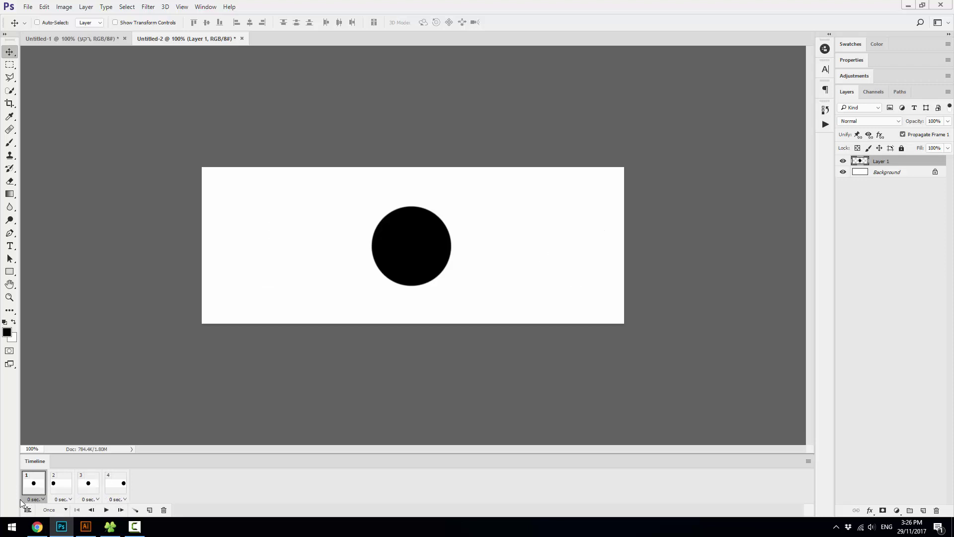
left_click(107, 510)
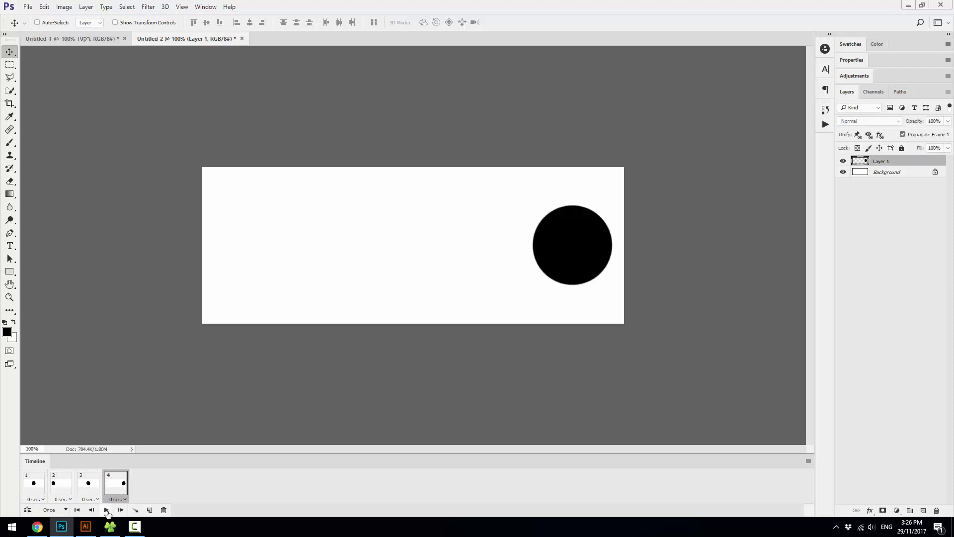
left_click(62, 512)
Set looping to Forever and preview the animation playing.
left_click(65, 482)
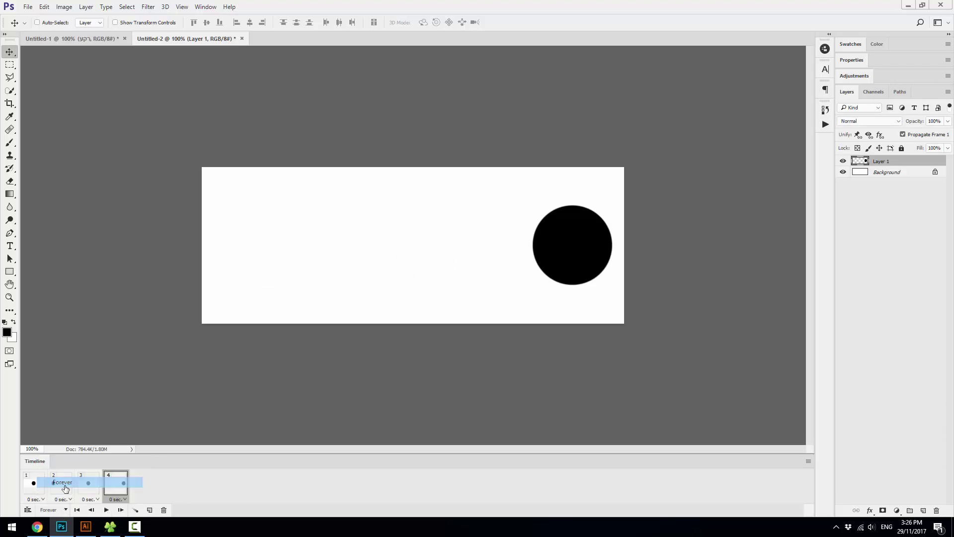
left_click(105, 510)
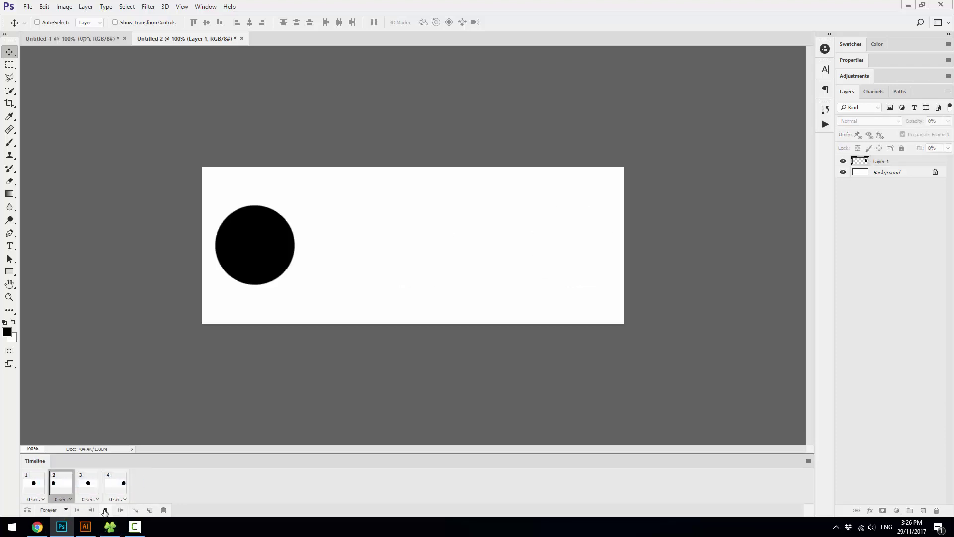
left_click(105, 510)
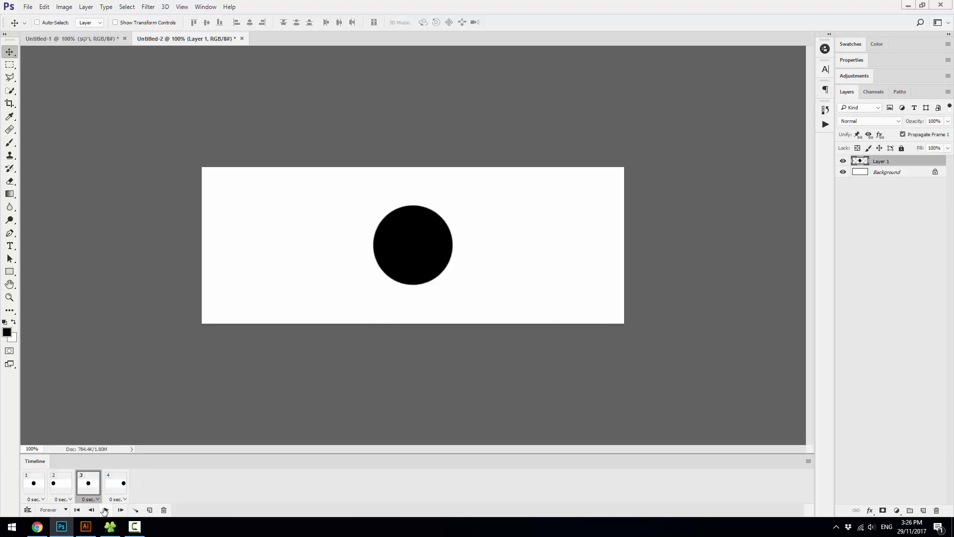
Give all four frames a 0.5-second delay and test the playback.
left_click(33, 483)
left_click(43, 499)
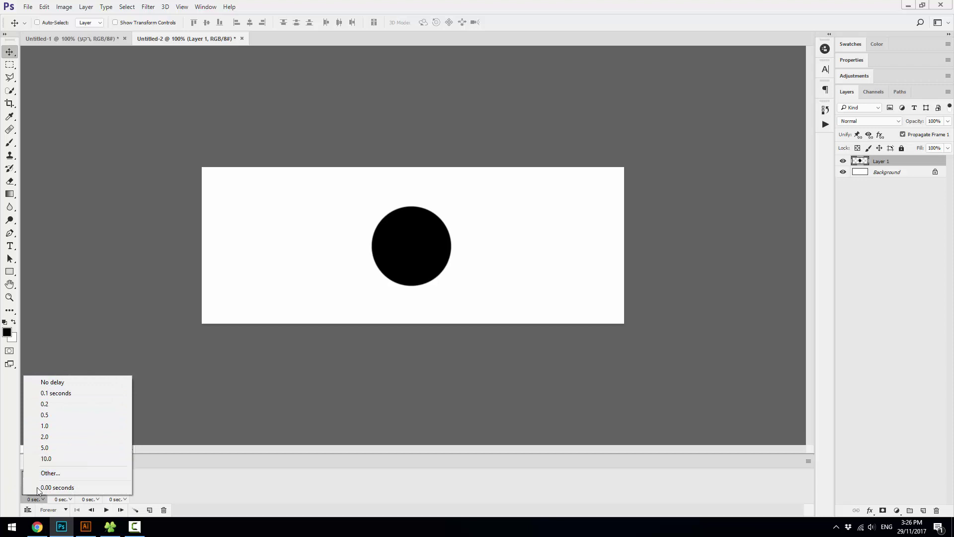
left_click(185, 477)
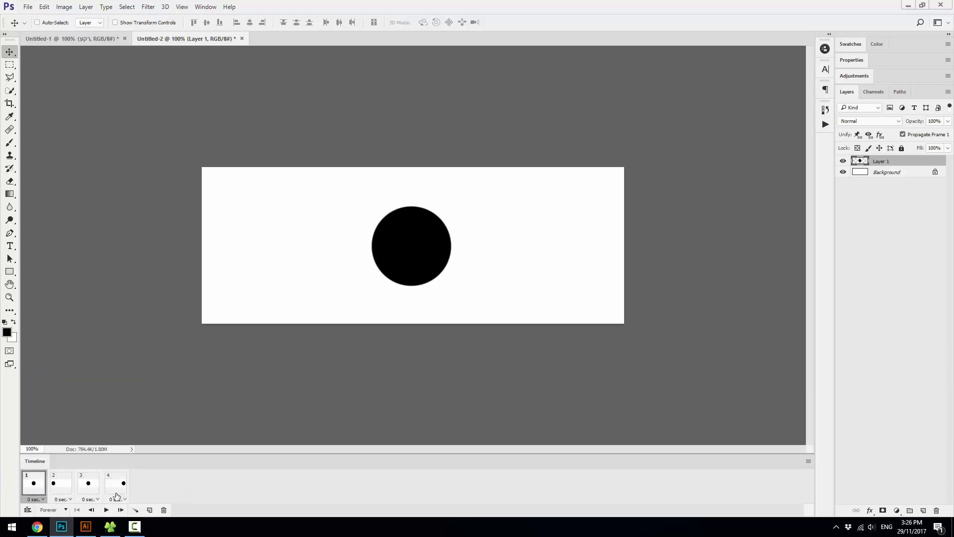
left_click(116, 492, "shift")
left_click(44, 499)
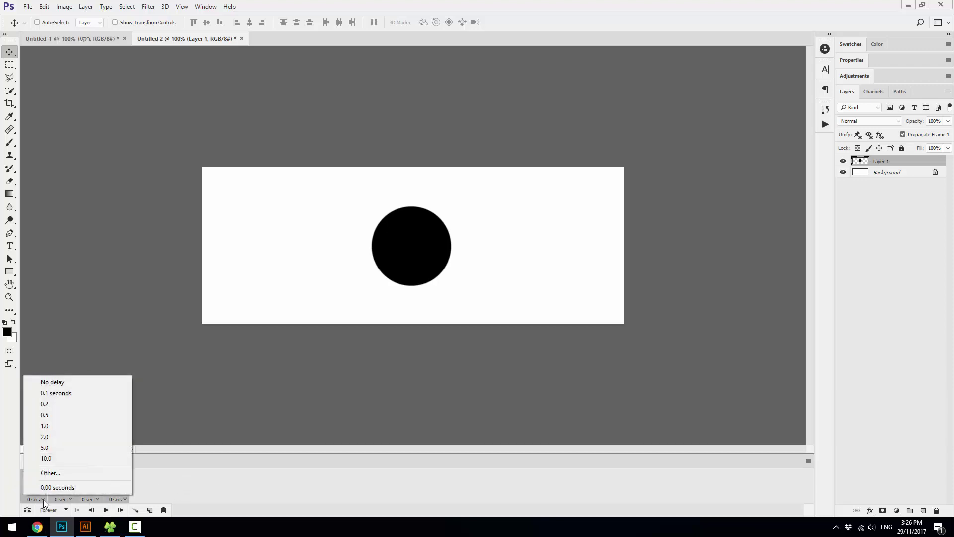
left_click(47, 415)
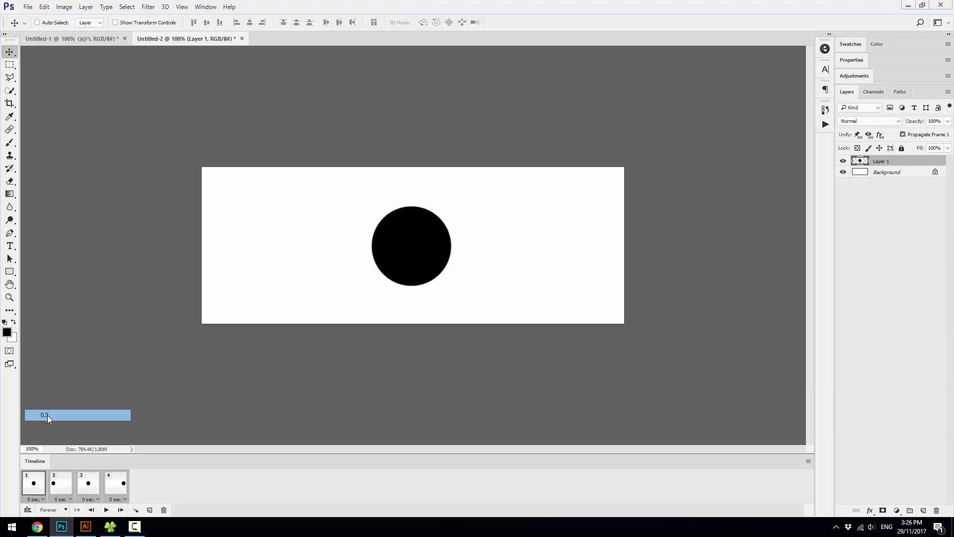
left_click(35, 491)
left_click(106, 510)
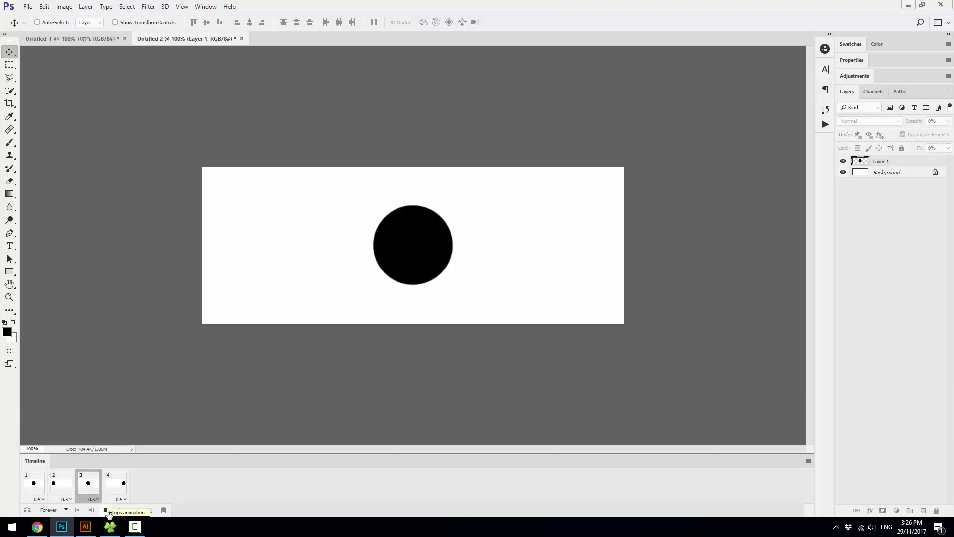
left_click(106, 510)
Change every frame's delay to 0.2 seconds and preview the faster loop.
left_click(41, 499)
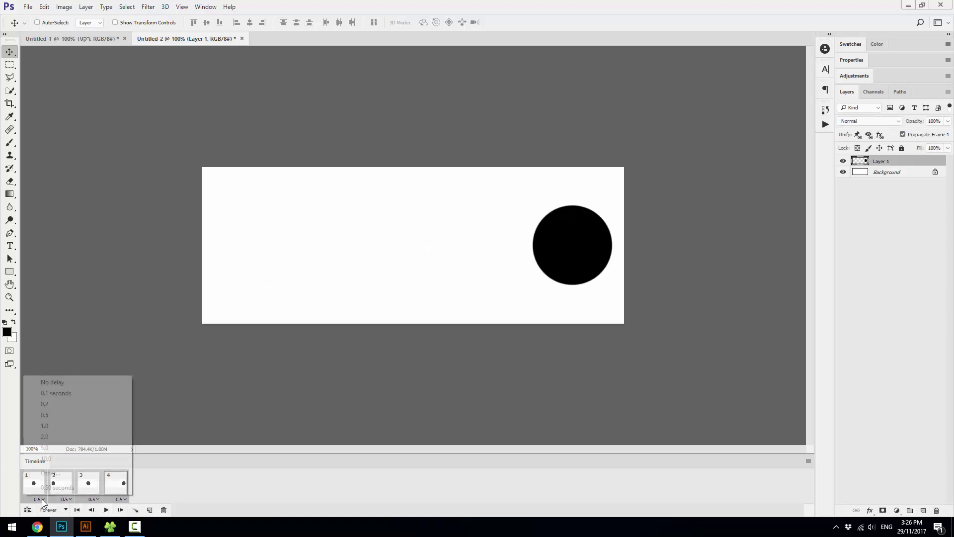
left_click(45, 404)
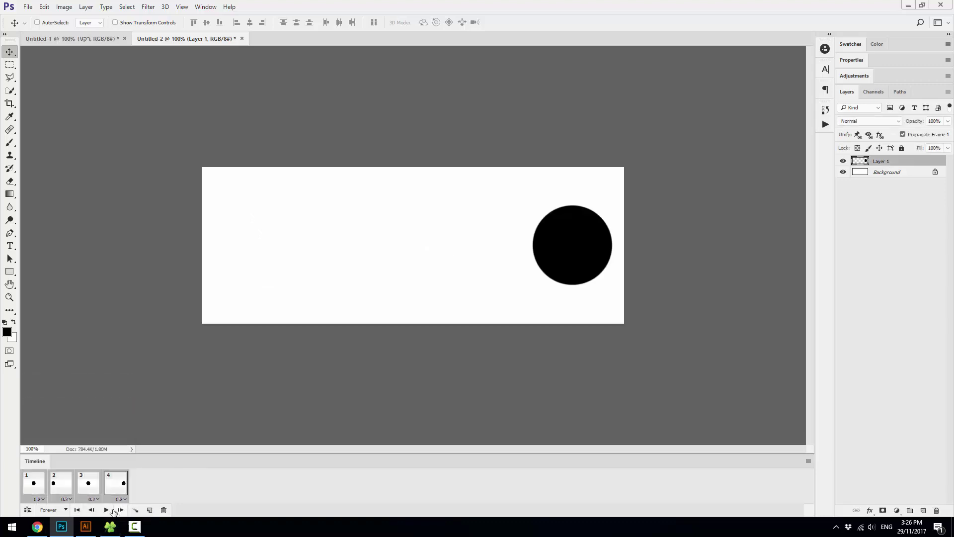
left_click(106, 510)
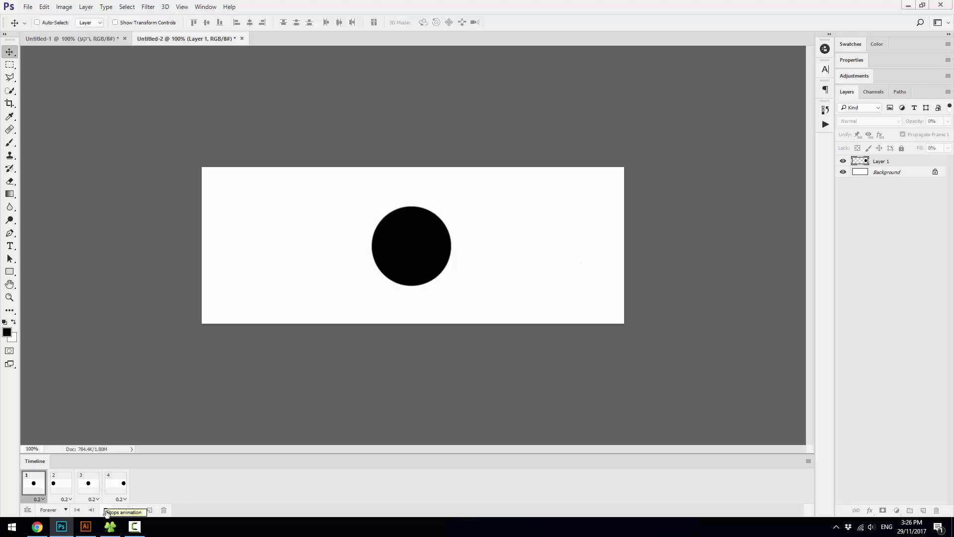
left_click(106, 510)
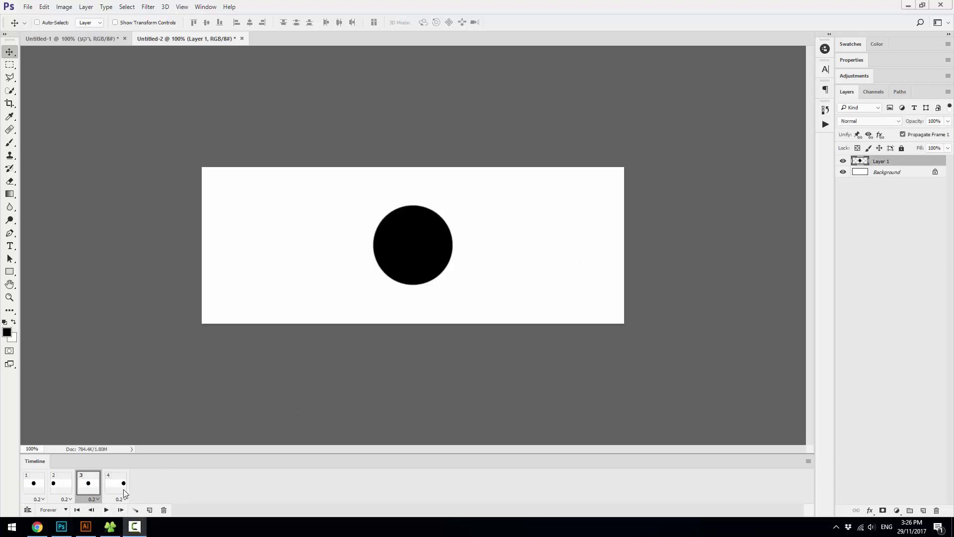
Select frames 2 and 3 of the animation.
left_click(113, 486)
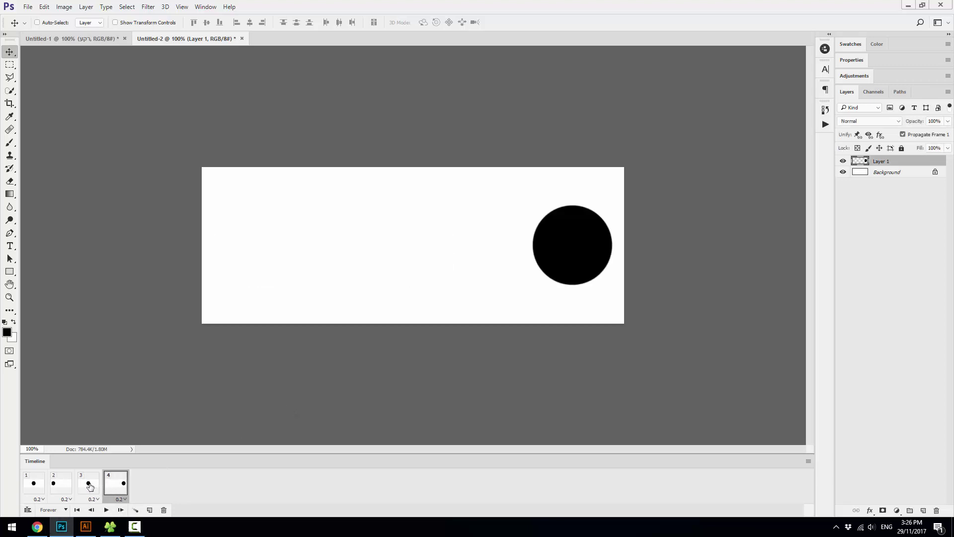
left_click(90, 486)
left_click(60, 485, "shift")
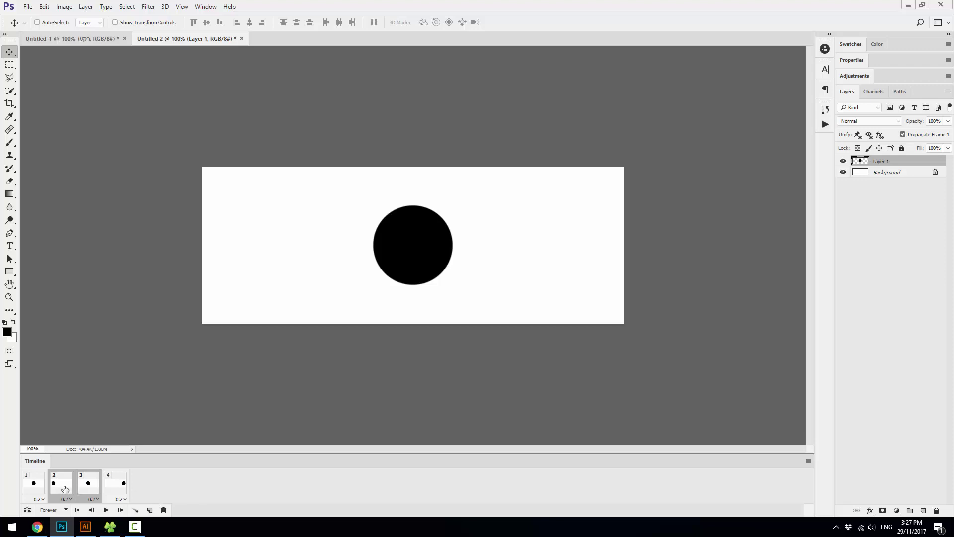
Delete frames 2–3, then place the circle at the left edge in frame 1 and right edge in frame 2.
left_click(163, 510)
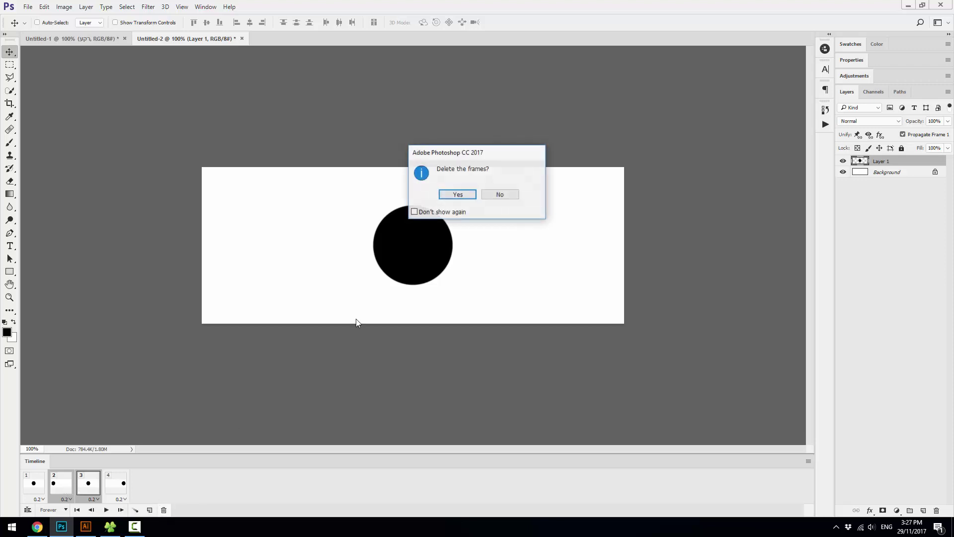
left_click(457, 194)
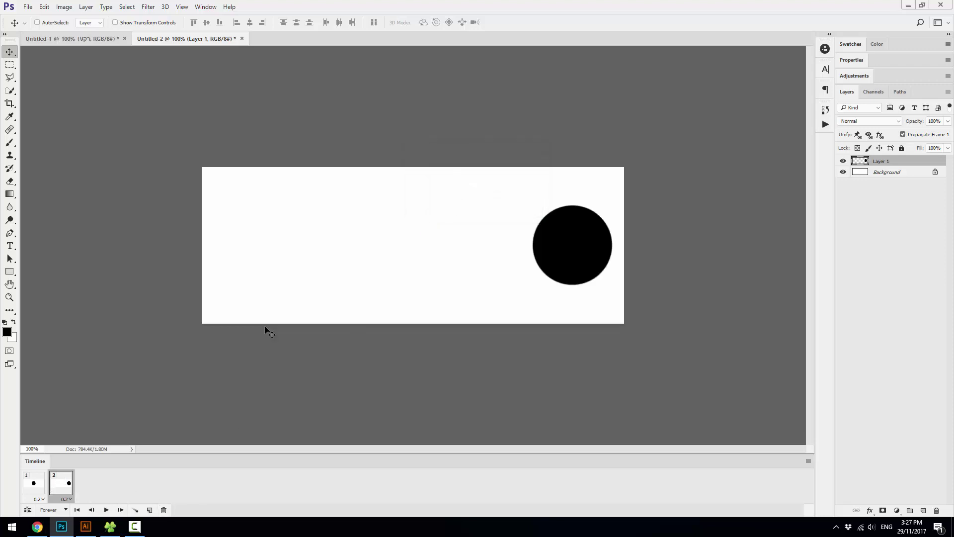
left_click(34, 486)
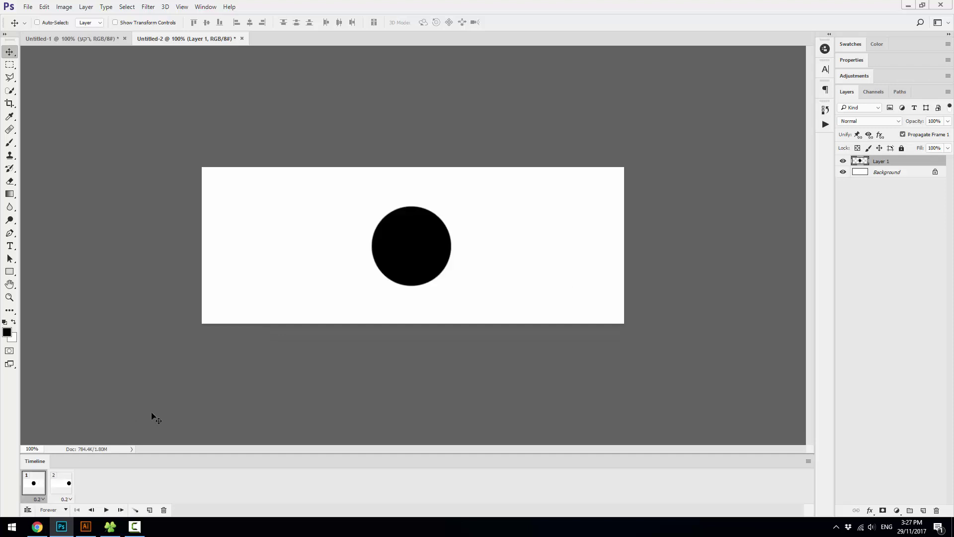
left_click_drag(413, 237, 244, 237)
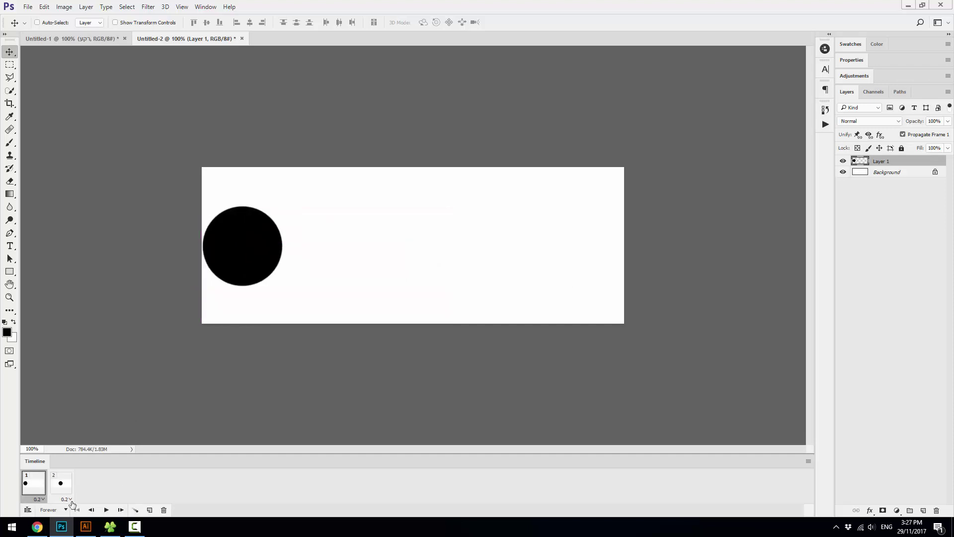
left_click(59, 486)
left_click_drag(380, 245, 560, 243)
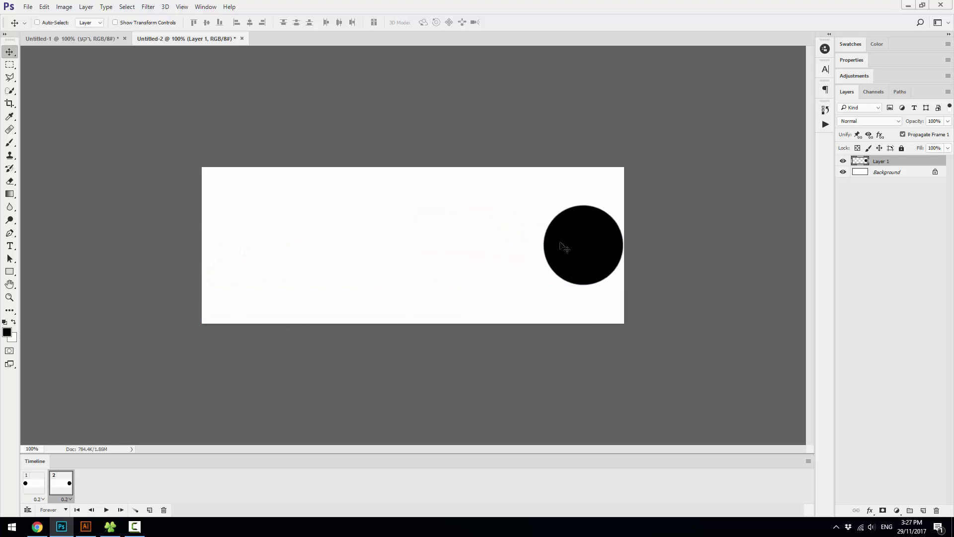
left_click(34, 482)
Try enlarging the circle to about 170% with Free Transform, then undo it.
key("ctrl+t")
left_click_drag(544, 205, 509, 184)
key("Return")
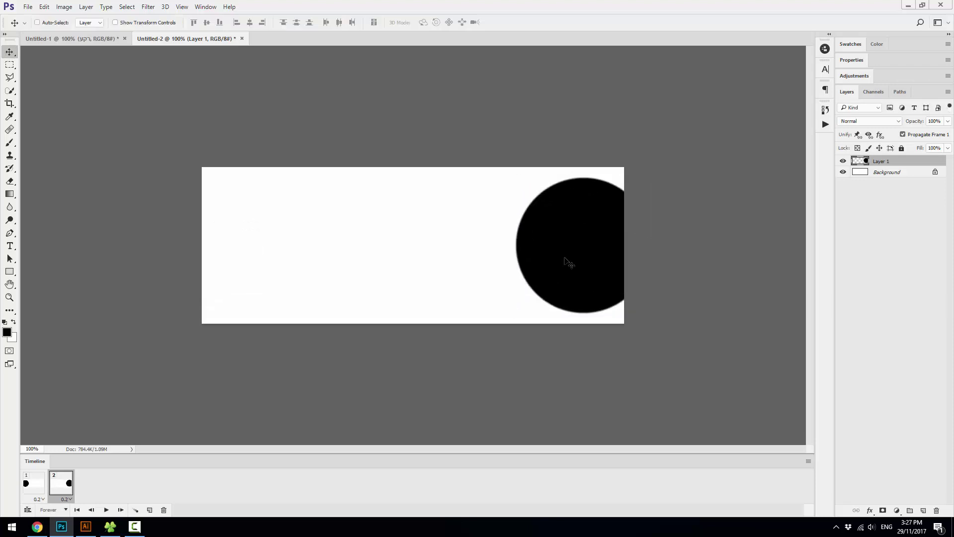
left_click(34, 483)
key("ctrl+z")
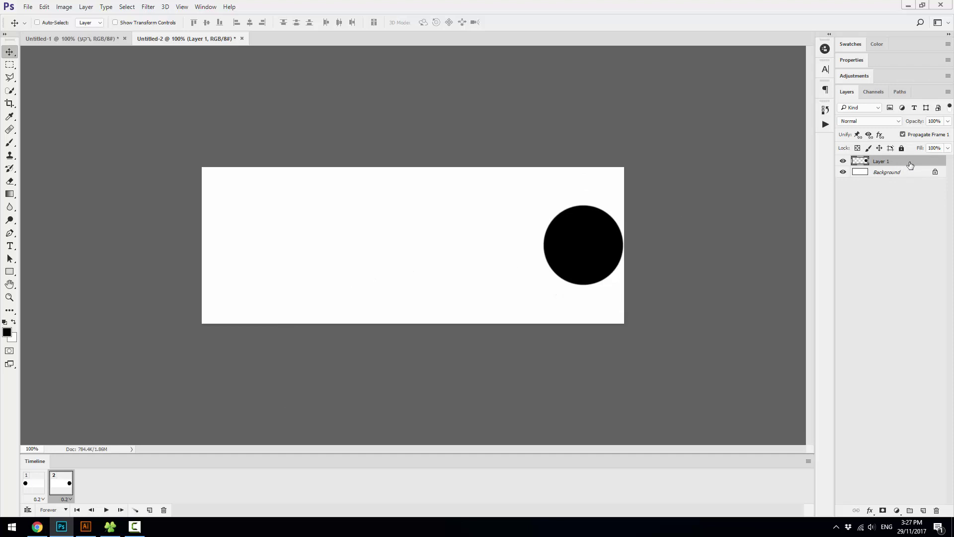
Duplicate the circle layer, hide the original, and enlarge the copy to about 177%.
left_click_drag(901, 163, 923, 510)
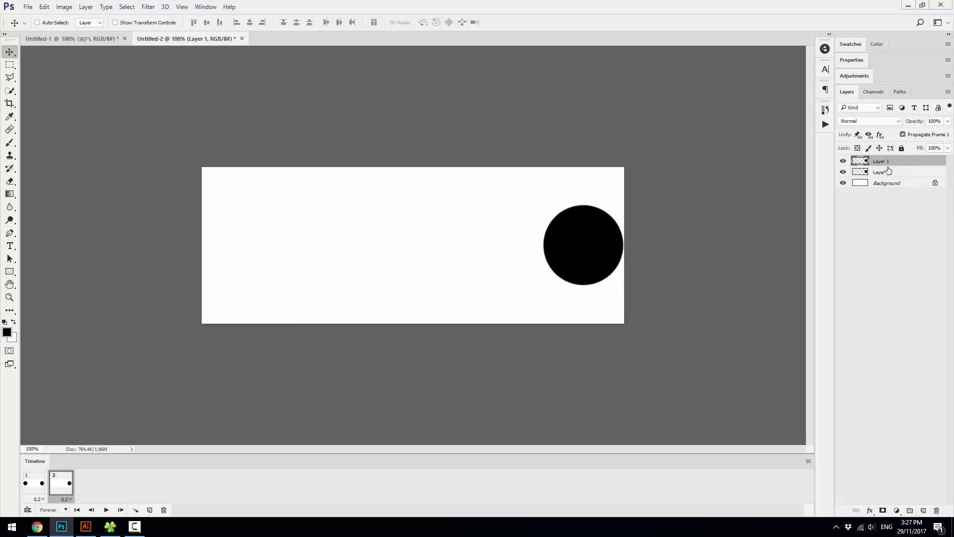
left_click(844, 172)
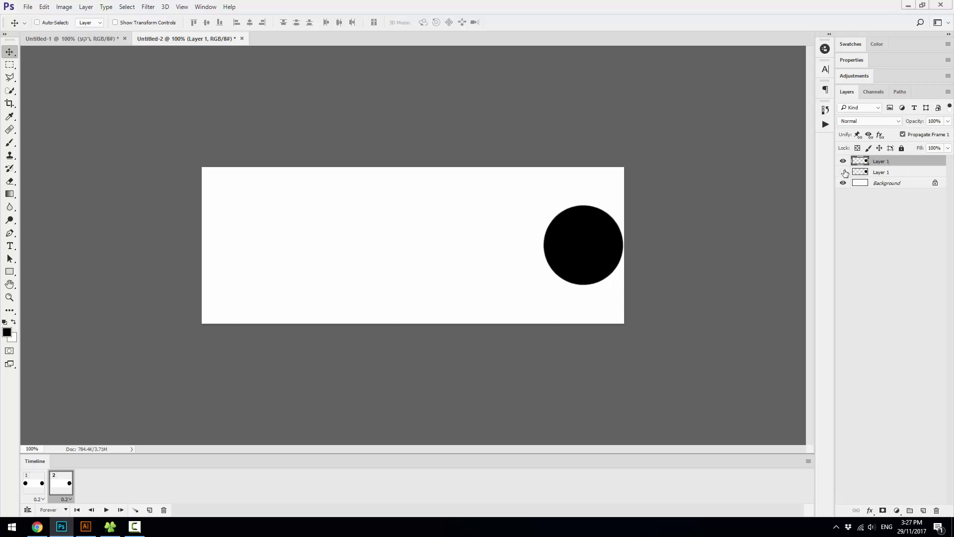
key("ctrl+t")
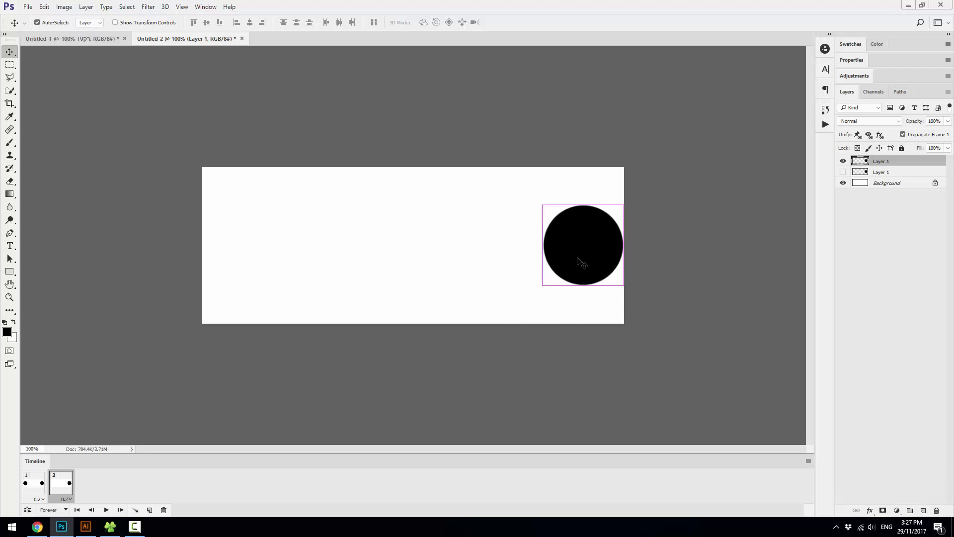
left_click_drag(544, 285, 503, 318)
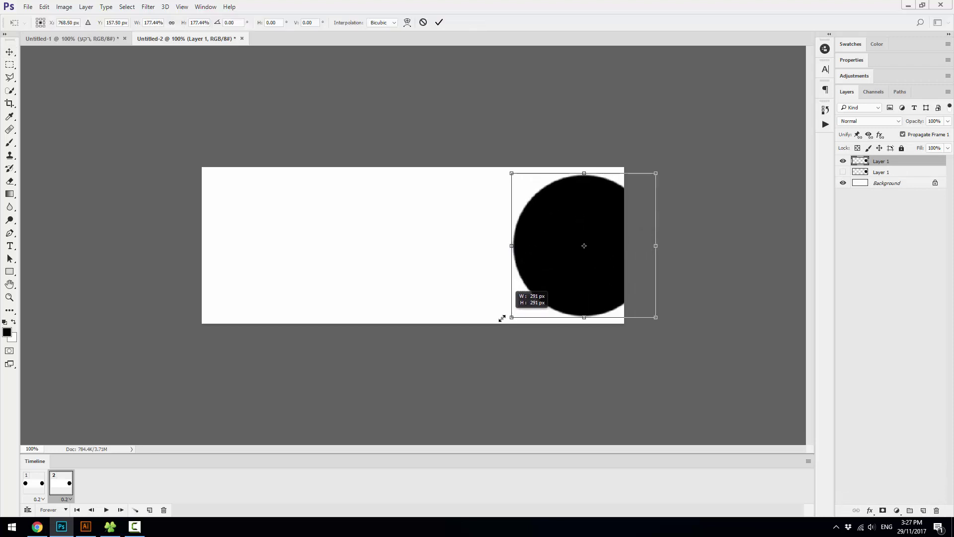
double_click(567, 294)
Hide the large circle in frame 1 and float the Layers panel beside the canvas.
left_click(33, 483)
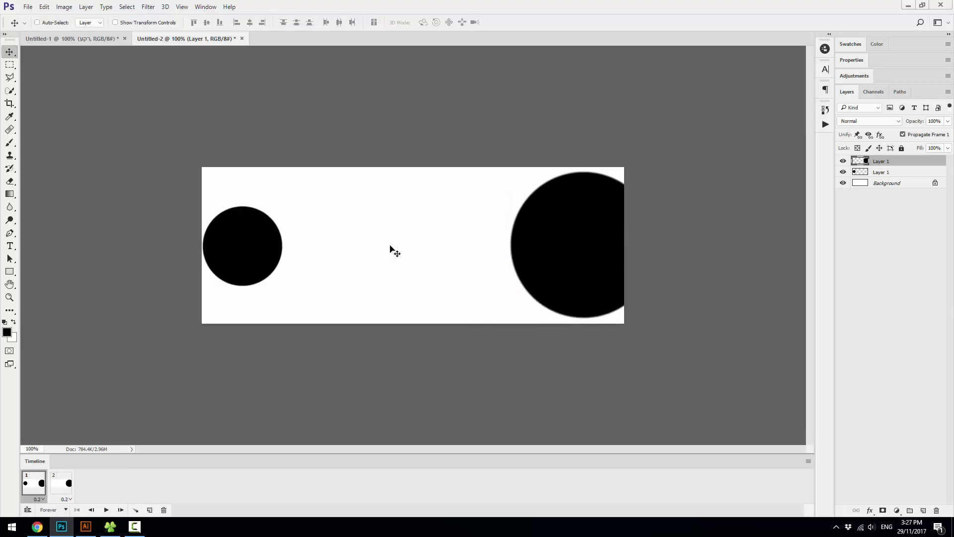
left_click(843, 162)
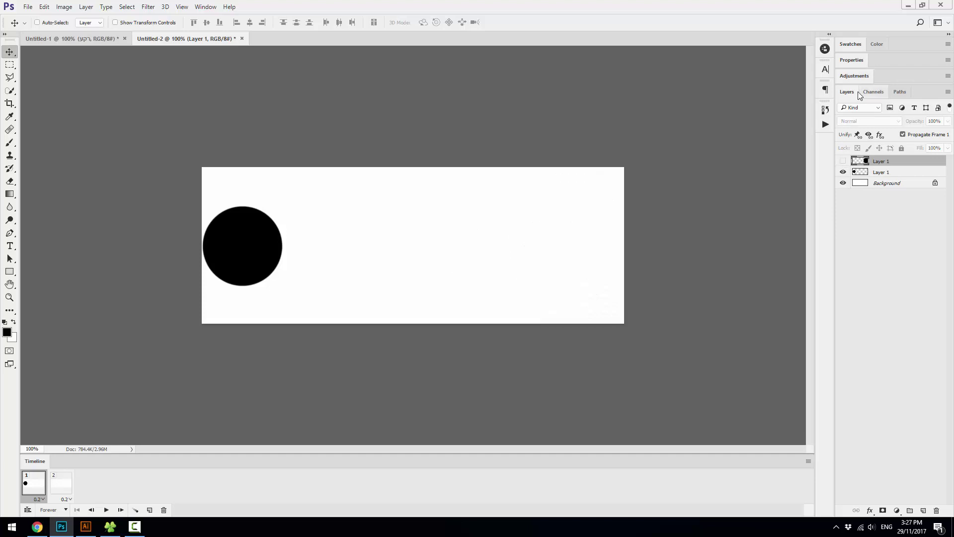
mouse_move(860, 95)
left_mouse_down()
mouse_move(585, 175)
mouse_move(104, 175)
mouse_move(72, 164)
mouse_move(103, 165)
left_mouse_up()
left_click_drag(155, 279, 172, 329)
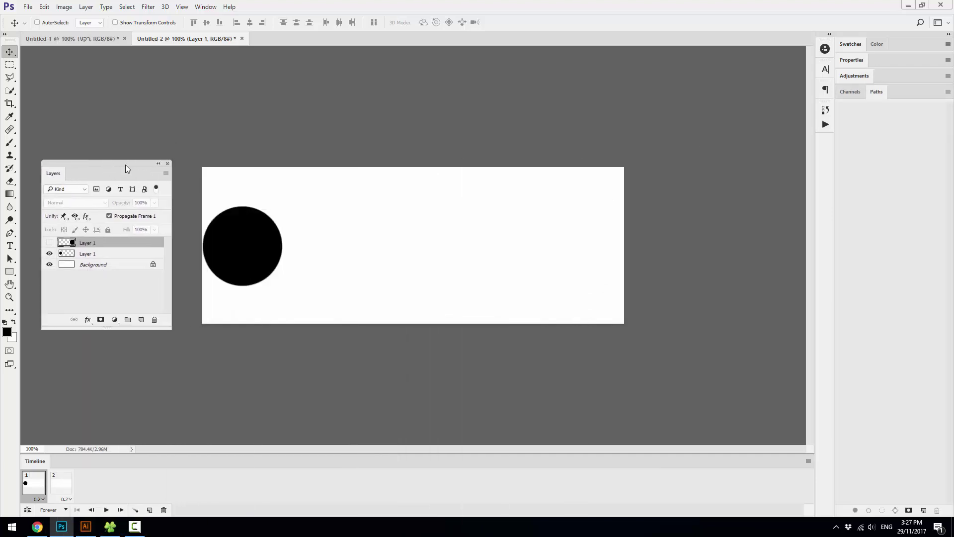
left_click_drag(125, 165, 112, 226)
Rename the lower circle layer to 1.
left_click(74, 315)
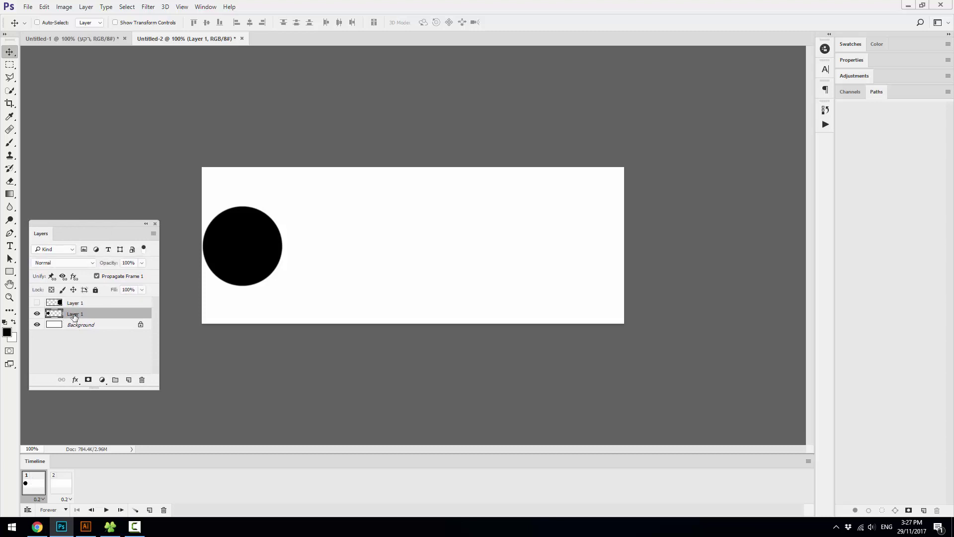
double_click(74, 314)
type("1")
key("Return")
In frame 2, rename the top circle layer to 2 and make it visible.
left_click(61, 491)
left_click(75, 303)
double_click(75, 303)
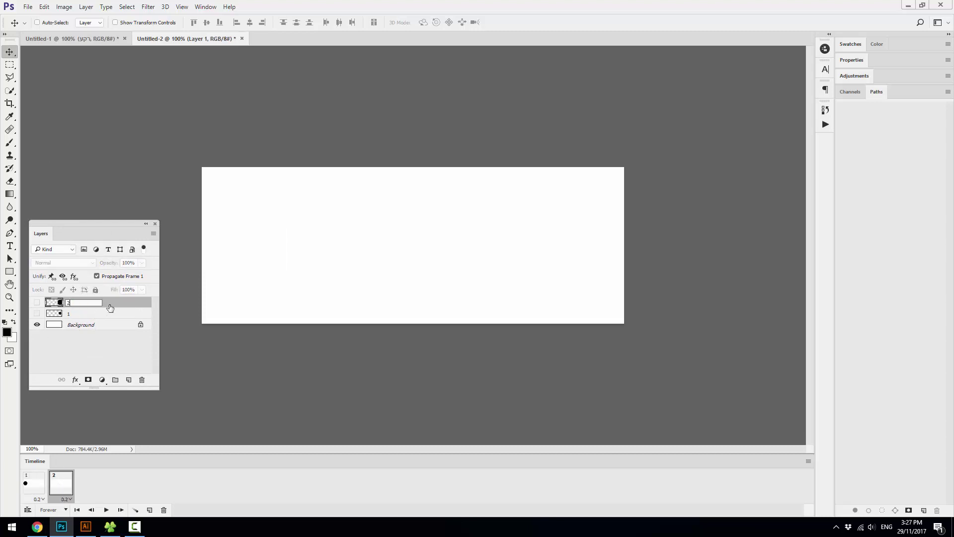
type("2")
key("Return")
left_click(37, 303)
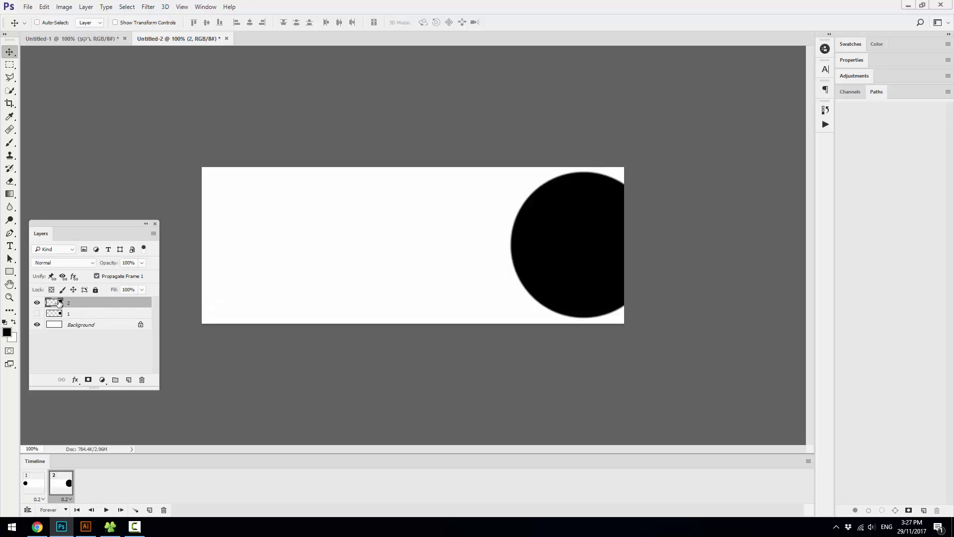
Check that frame 1 shows only the small circle and frame 2 only the large one.
left_click(33, 488)
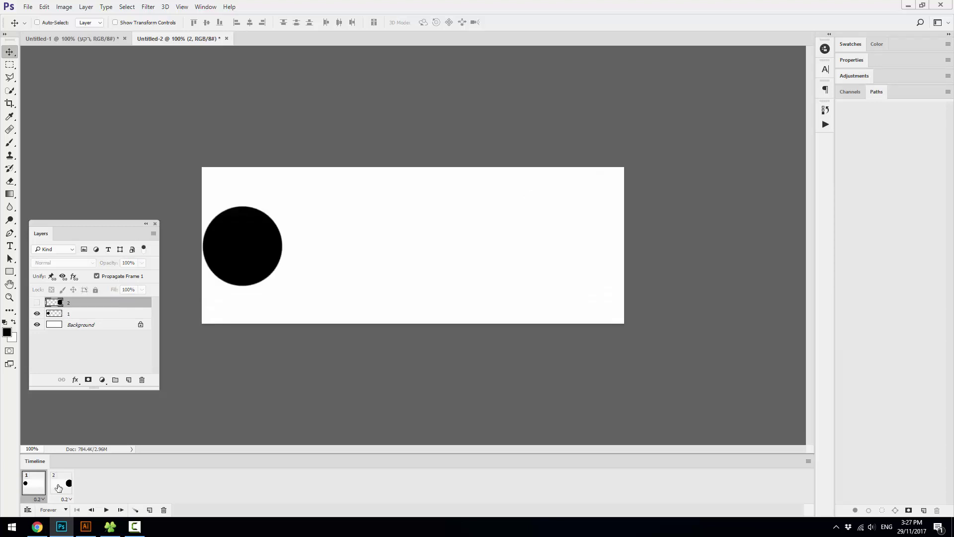
left_click(34, 495)
left_click(61, 485)
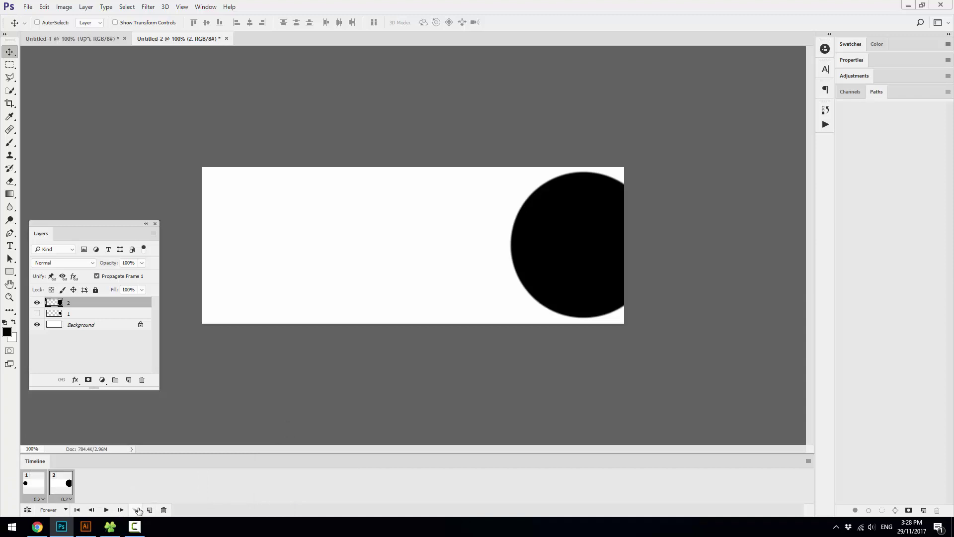
left_click(137, 511)
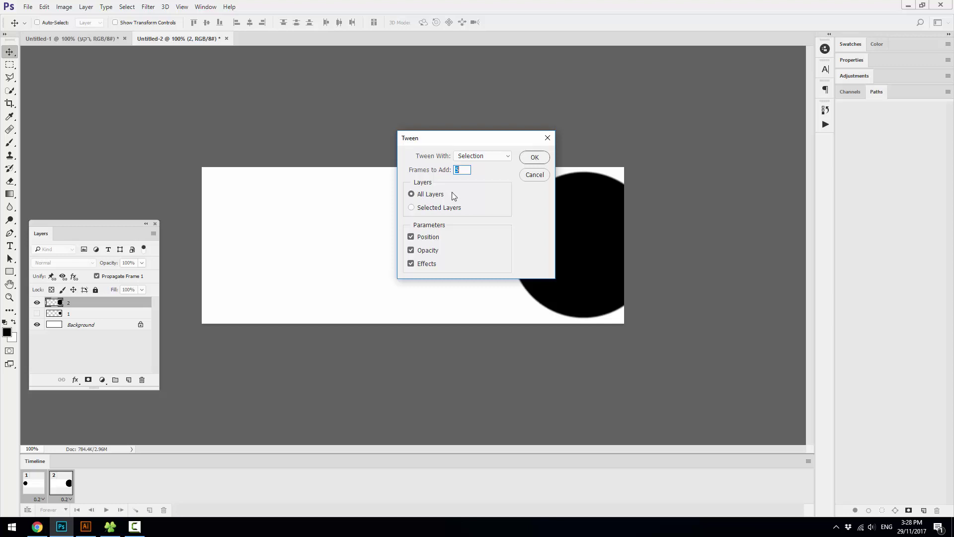
left_click(533, 157)
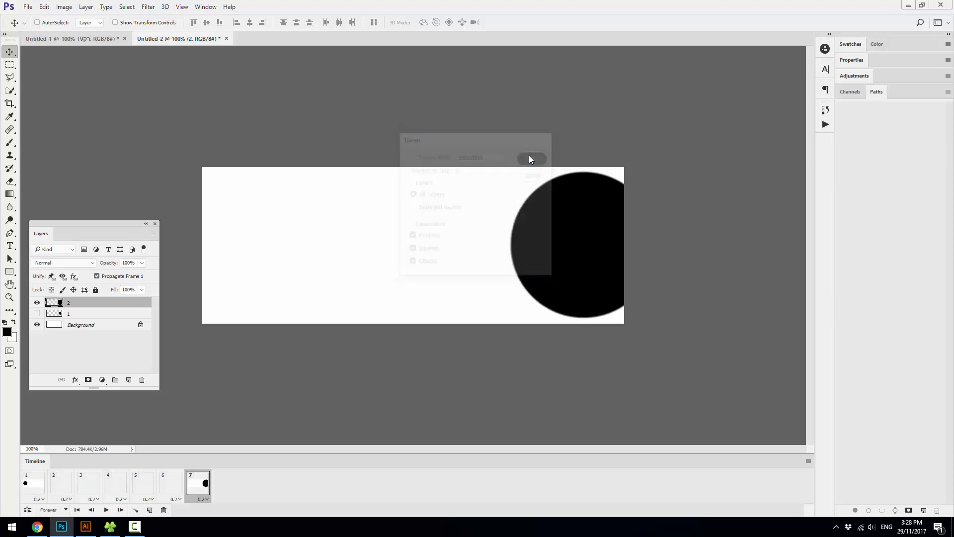
left_click(61, 483)
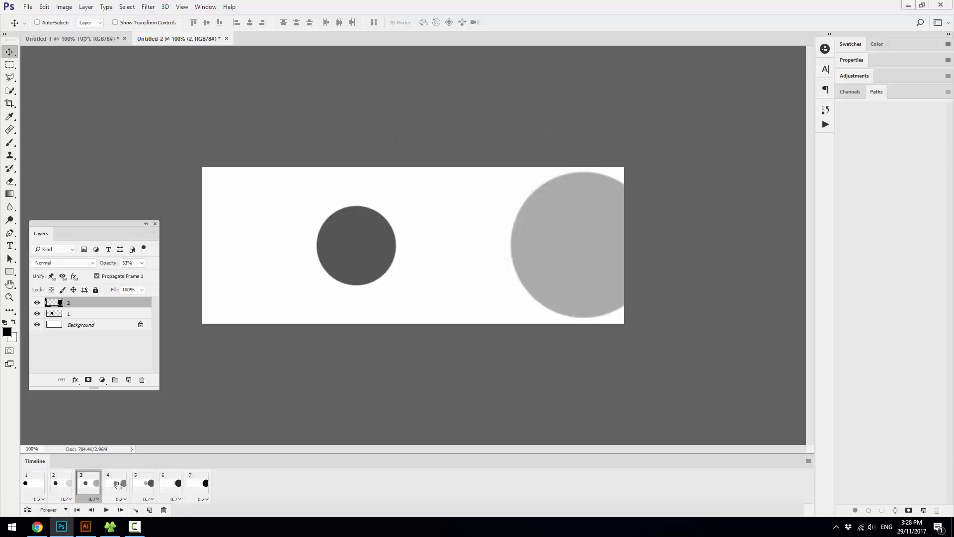
left_click(116, 486)
left_click(171, 486)
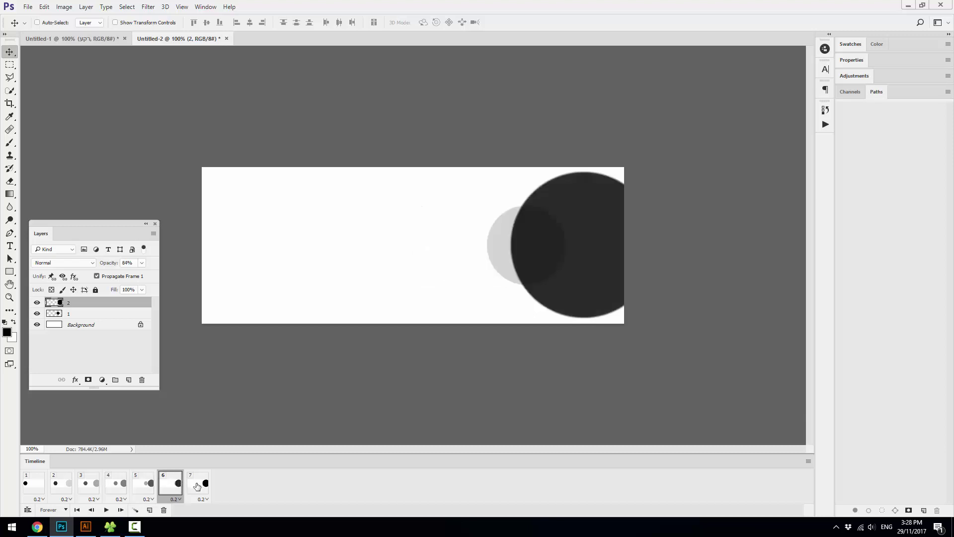
left_click(64, 485, "shift")
left_click(164, 510)
Confirm the frame deletion and tween 30 opacity-only frames between the two circles.
left_click(466, 199)
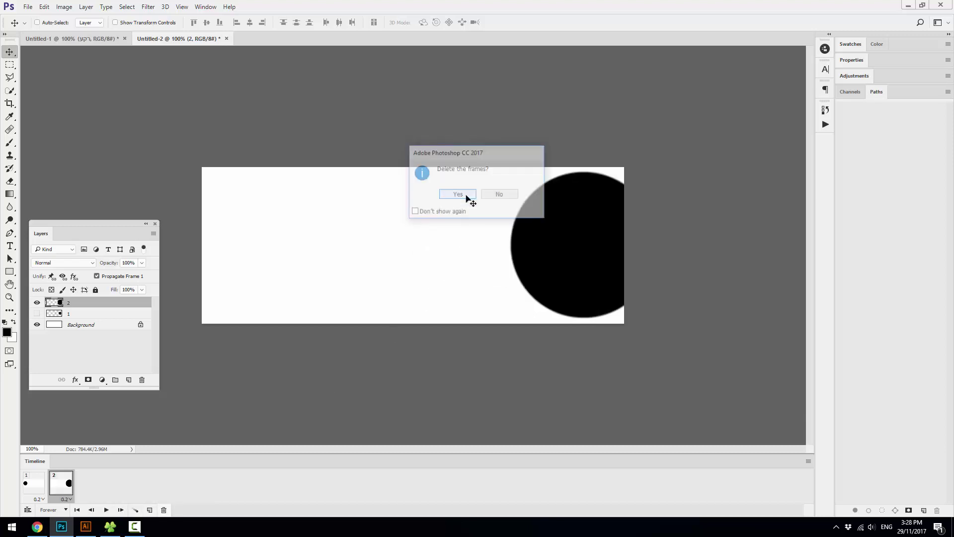
left_click(138, 510)
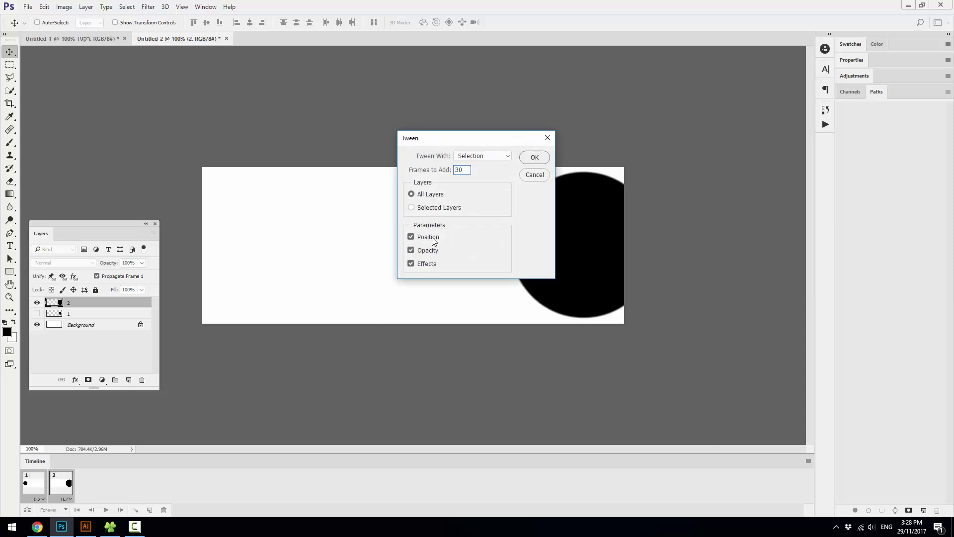
left_click(433, 240)
left_click(431, 263)
left_click_drag(465, 171, 436, 169)
left_click(545, 157)
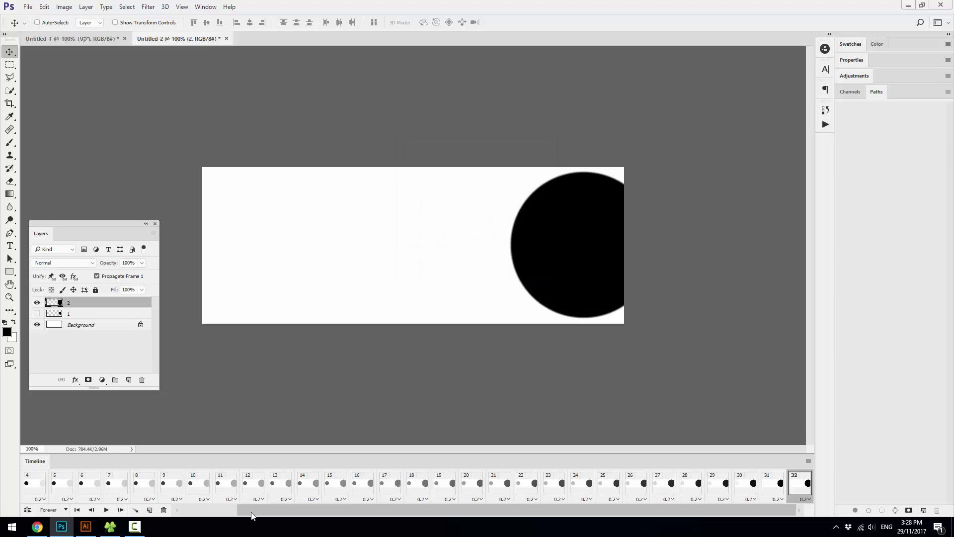
Set every frame's delay to 0.1 seconds.
left_click_drag(242, 512, 181, 512)
left_click(28, 486)
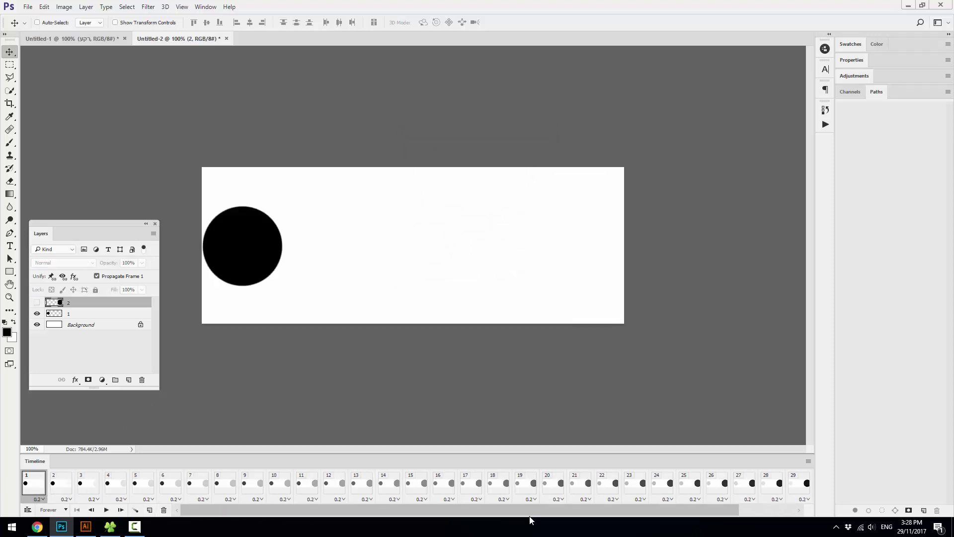
left_click_drag(549, 508, 606, 509)
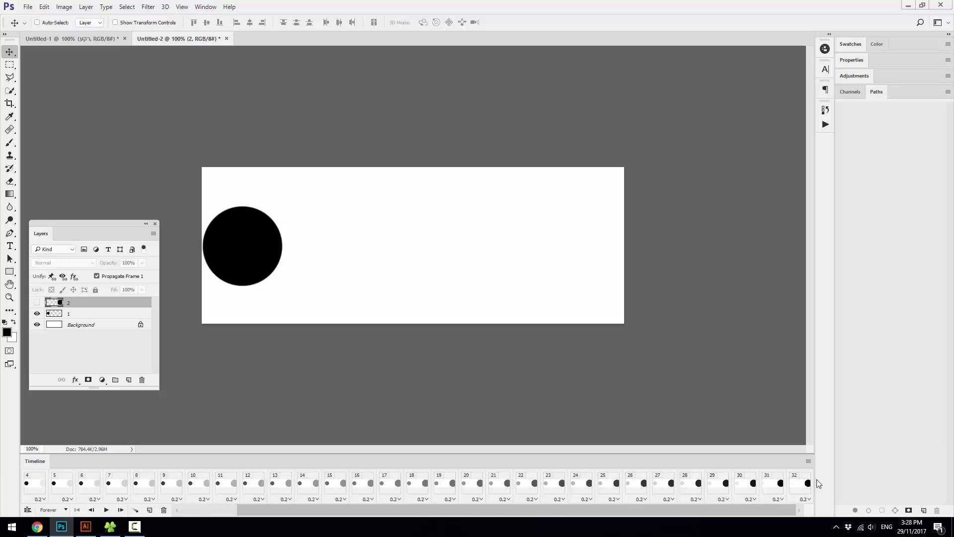
left_click(801, 483, "shift")
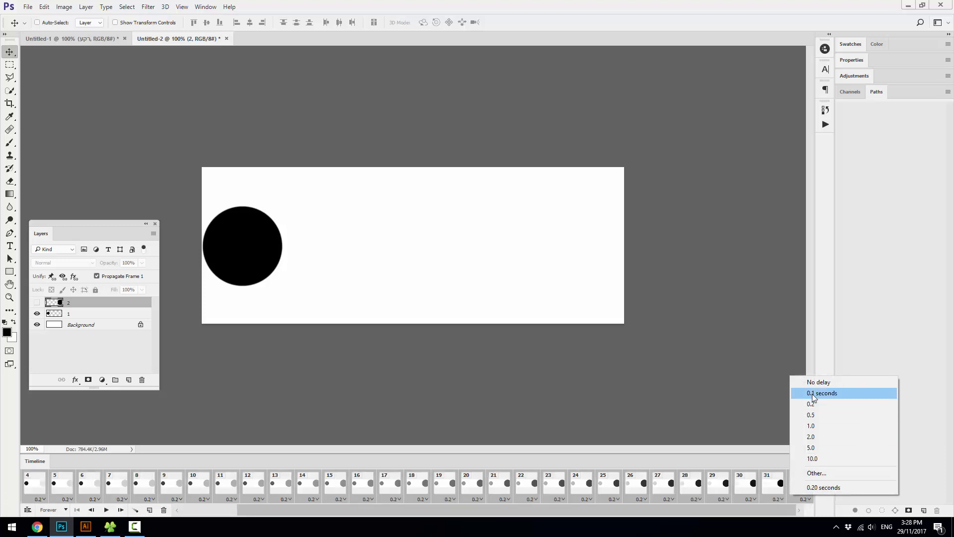
left_click(813, 395)
Play the fade animation from frame 1 and stop it.
left_click_drag(687, 510, 630, 510)
left_click(27, 482)
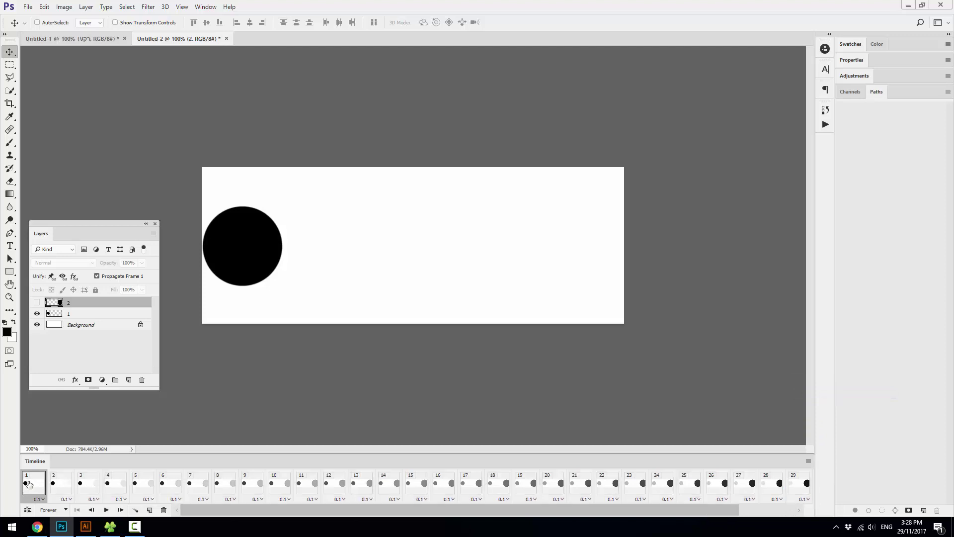
left_click(106, 510)
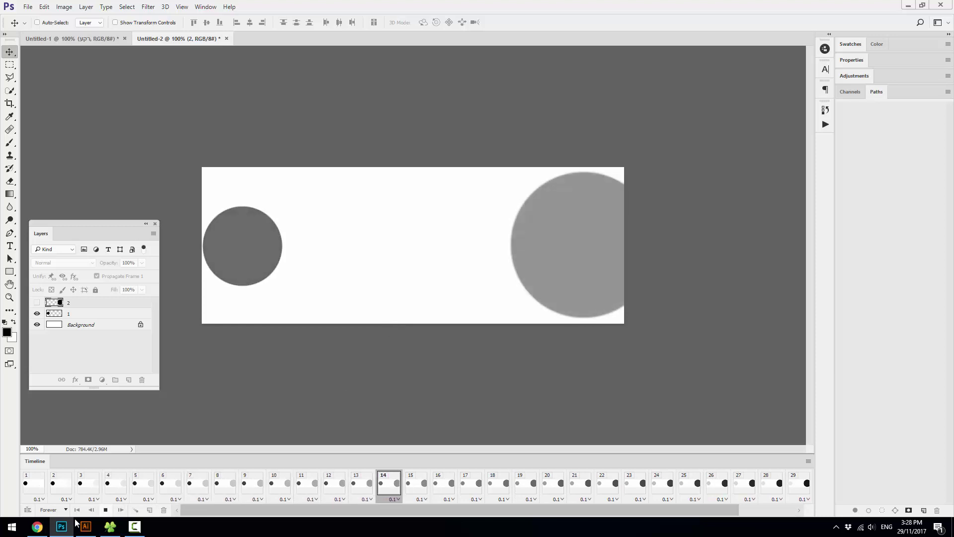
left_click(106, 510)
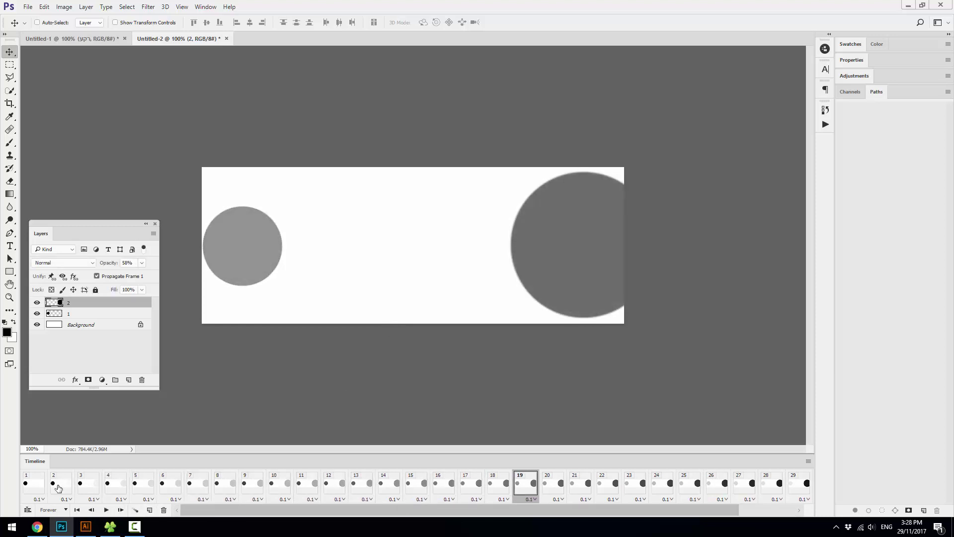
Select the tweened in-between frames from frame 2 onward and delete them.
left_click(58, 488)
left_click_drag(425, 512, 795, 512)
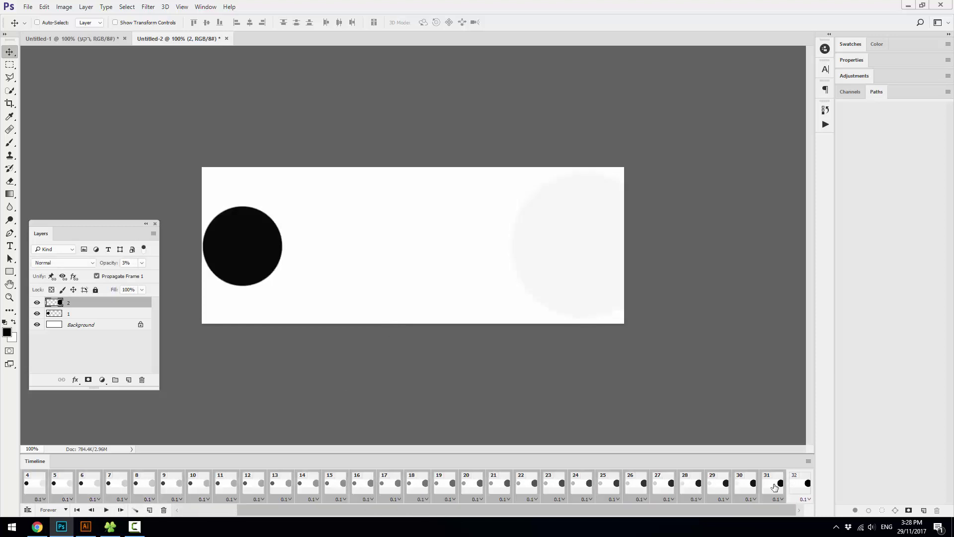
left_click(164, 511)
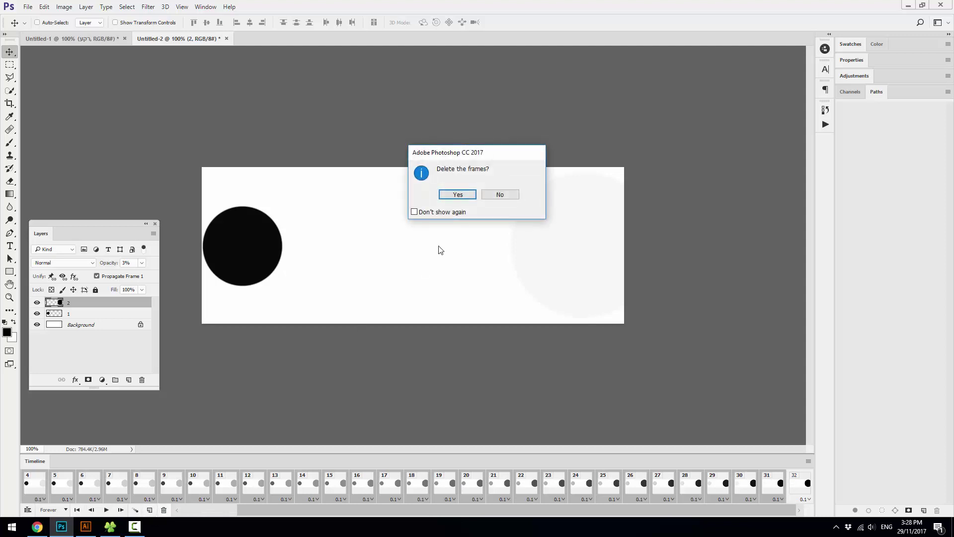
Confirm the deletion and re-tween the in-between frames using position instead of opacity.
left_click(459, 194)
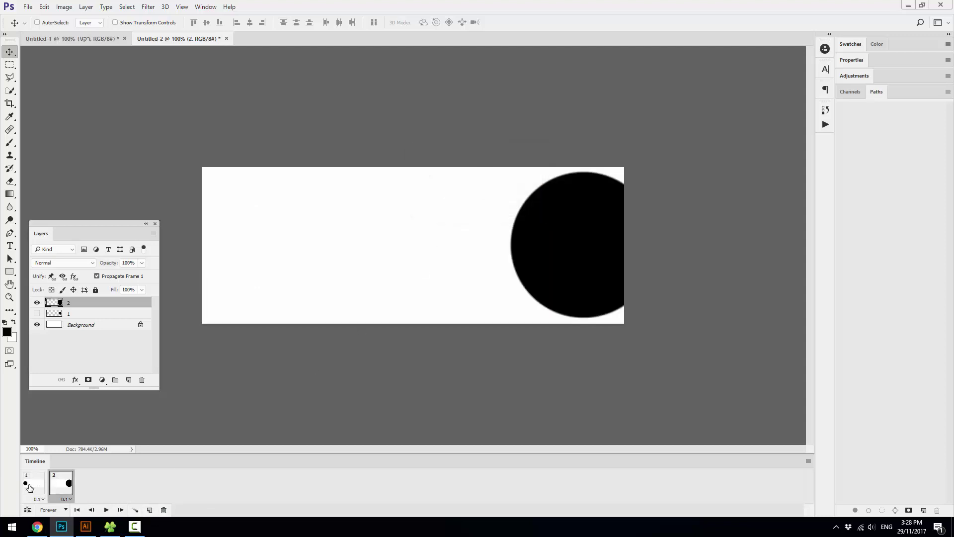
left_click(135, 510)
left_click(432, 237)
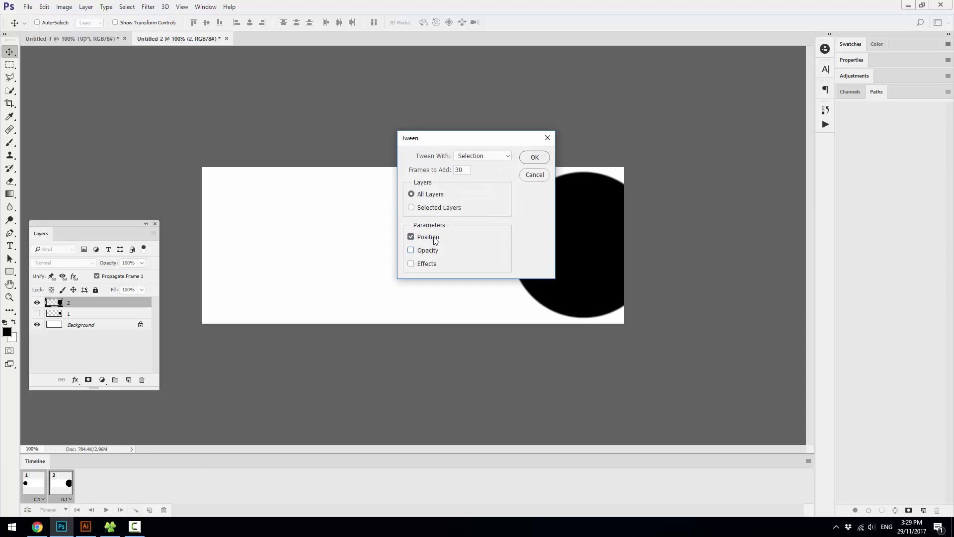
left_click(532, 158)
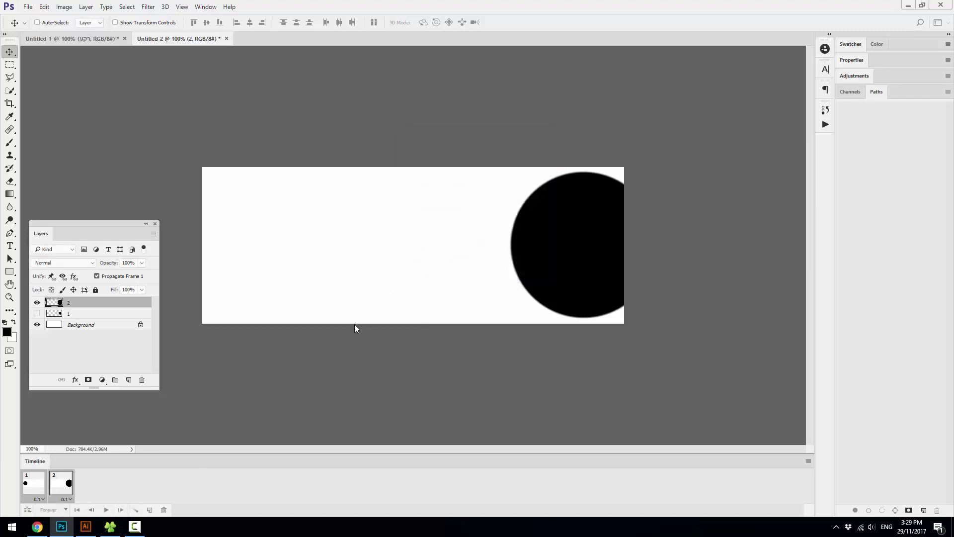
Preview the tweened animation from frame 9, then delete in-between frames 2–29.
left_click(167, 490)
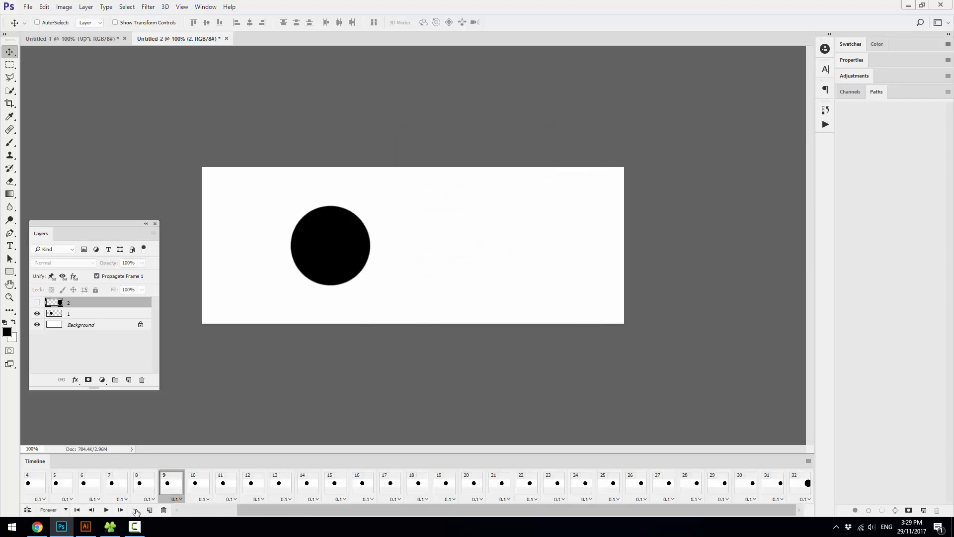
left_click(105, 510)
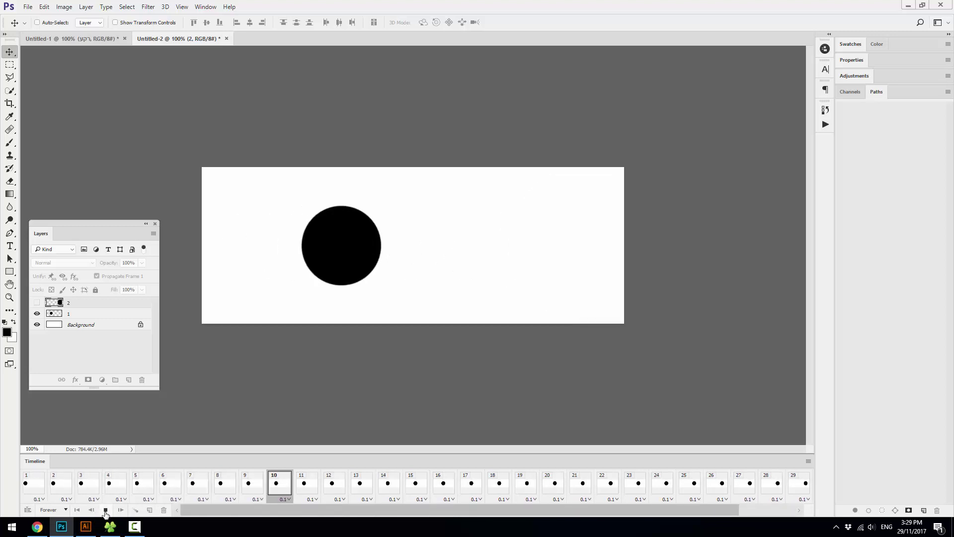
key("space")
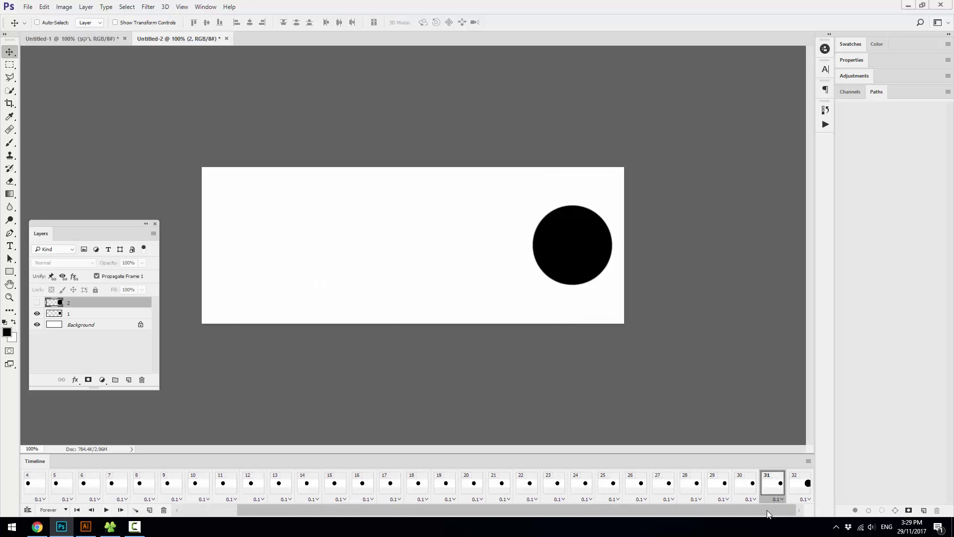
left_click(57, 491, "shift")
left_click(163, 510)
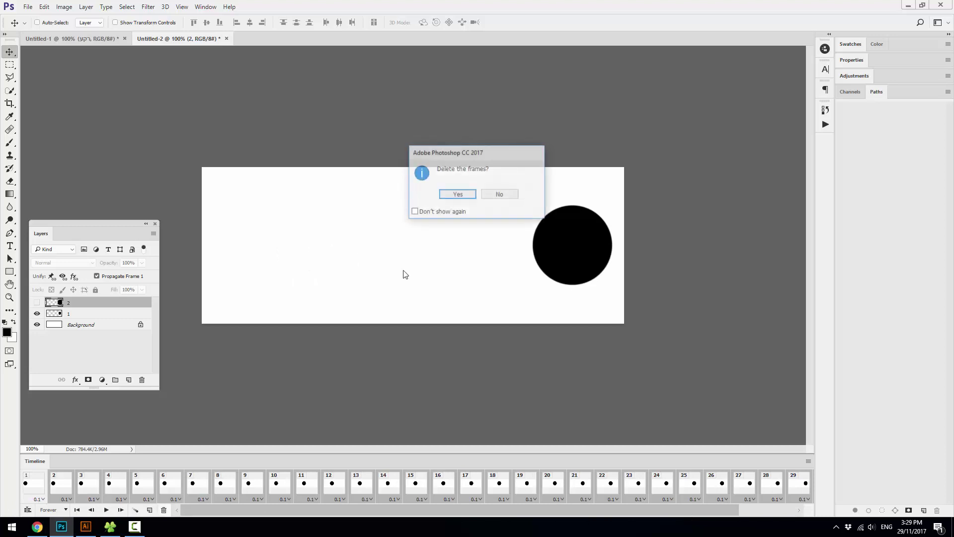
left_click(454, 193)
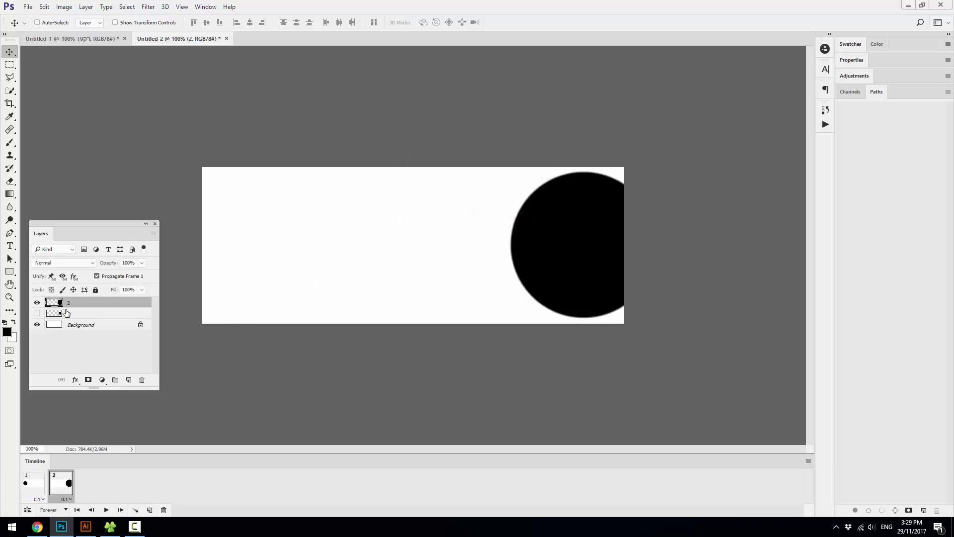
Remove both circle layers from the banner.
left_click(30, 488)
left_click(61, 483)
left_click(37, 302)
left_click(95, 313)
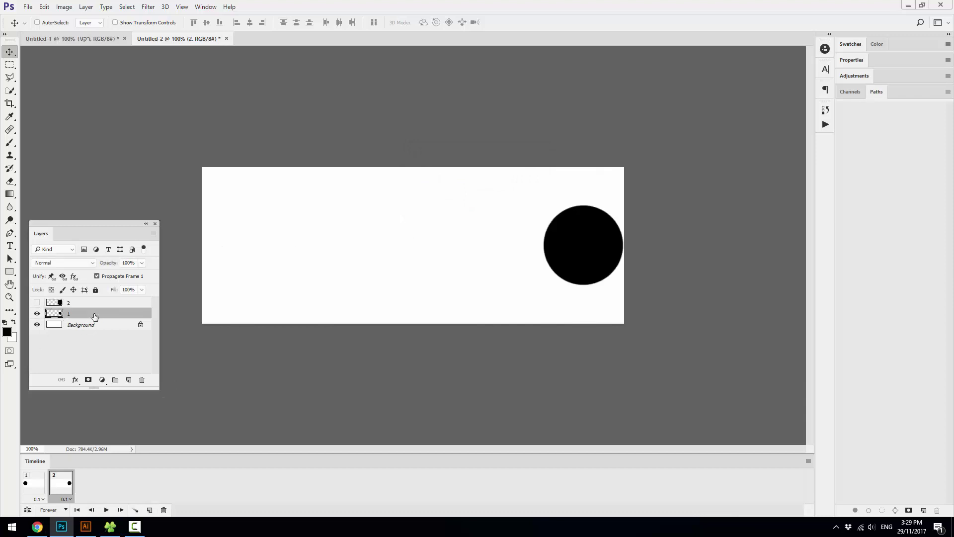
left_click(38, 492)
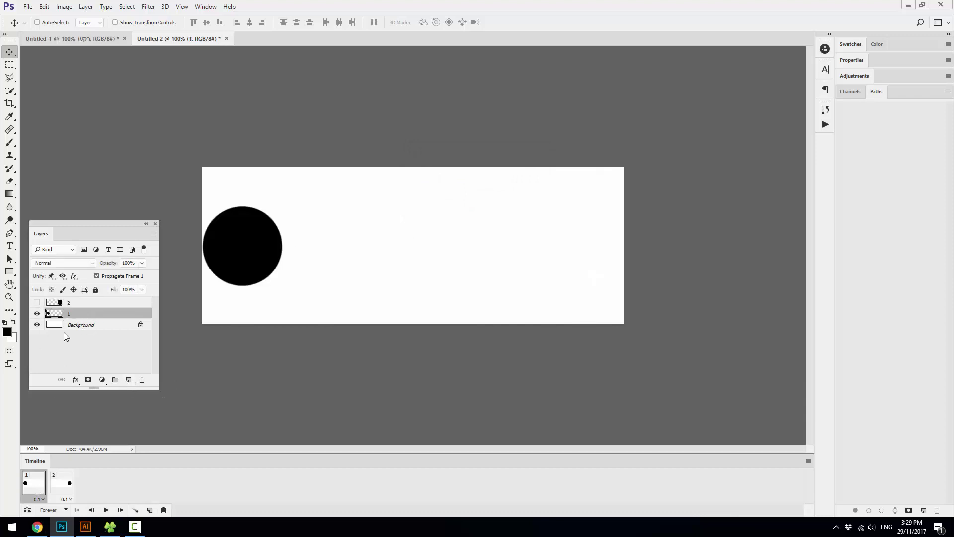
left_click(73, 303, "shift")
left_click(141, 380)
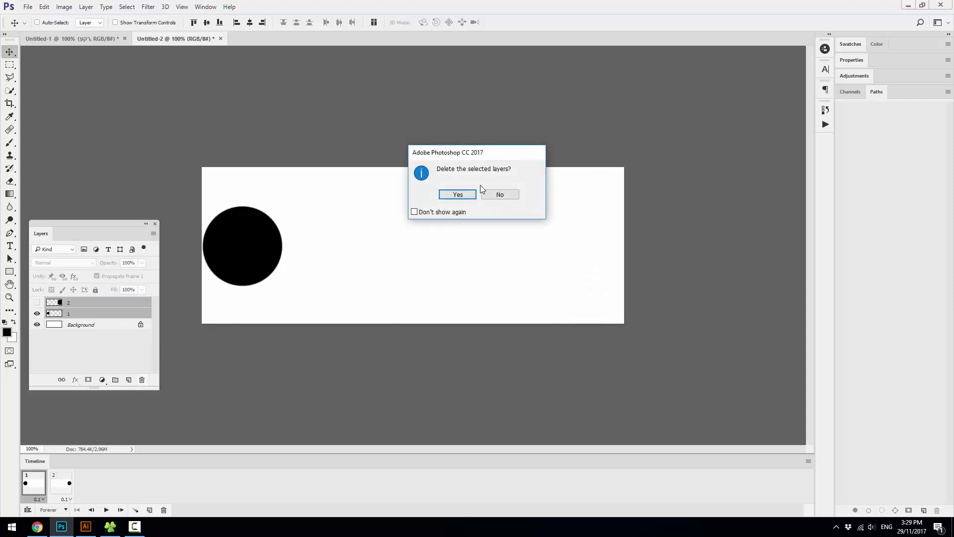
left_click(455, 194)
Add the text מבצע! on a new layer, enlarged about 3.8 times and centred.
left_click(129, 380)
key("t")
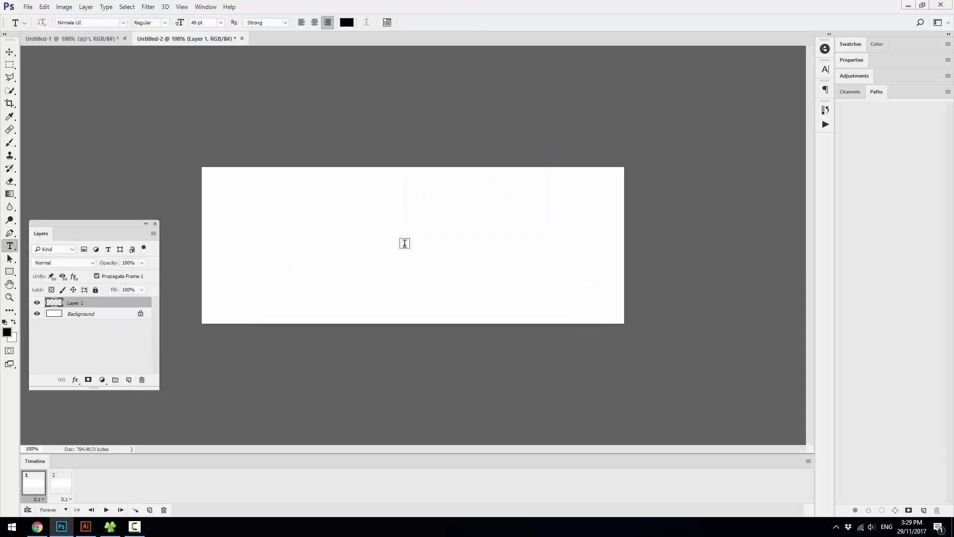
left_click(405, 244)
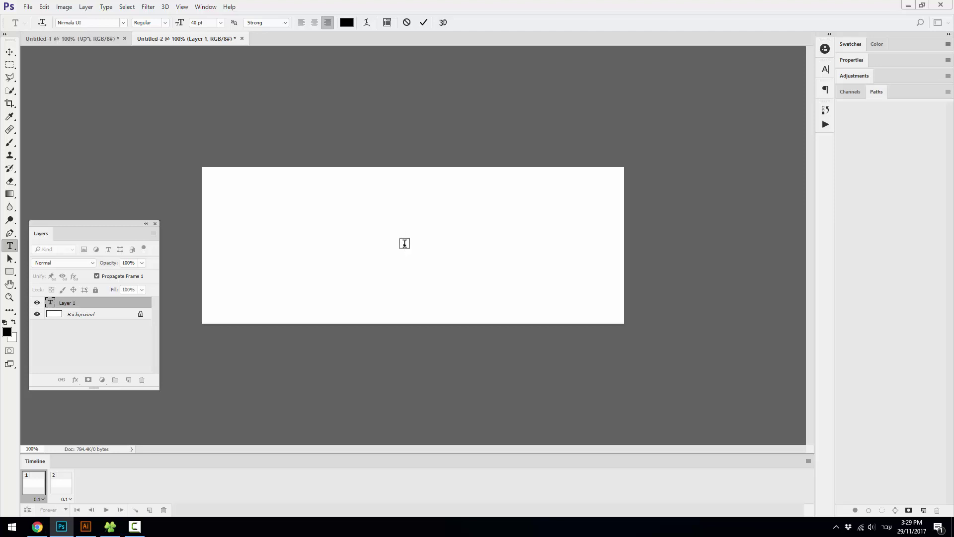
type("מבצע!")
key("ctrl+Return")
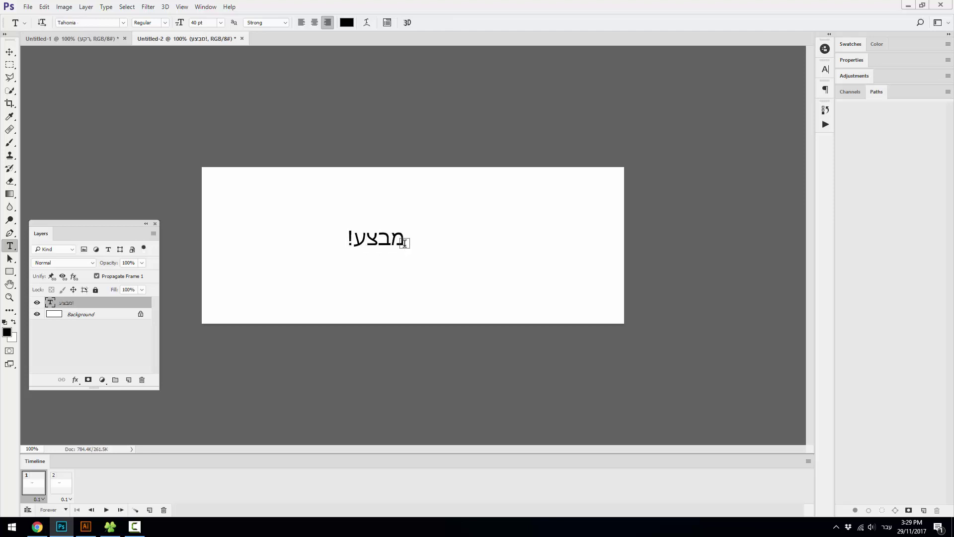
key("ctrl+t")
left_click_drag(406, 250, 490, 276)
key("Return")
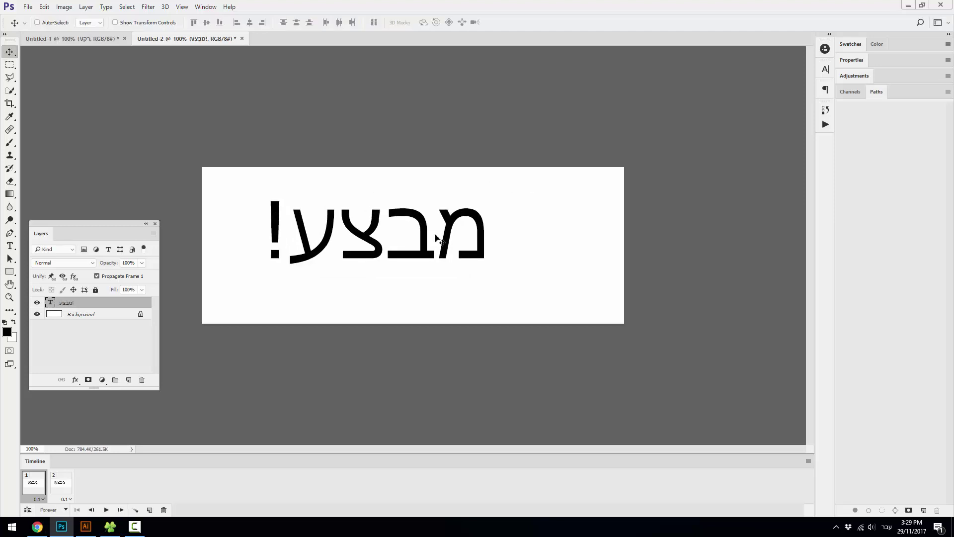
left_click_drag(437, 239, 475, 251)
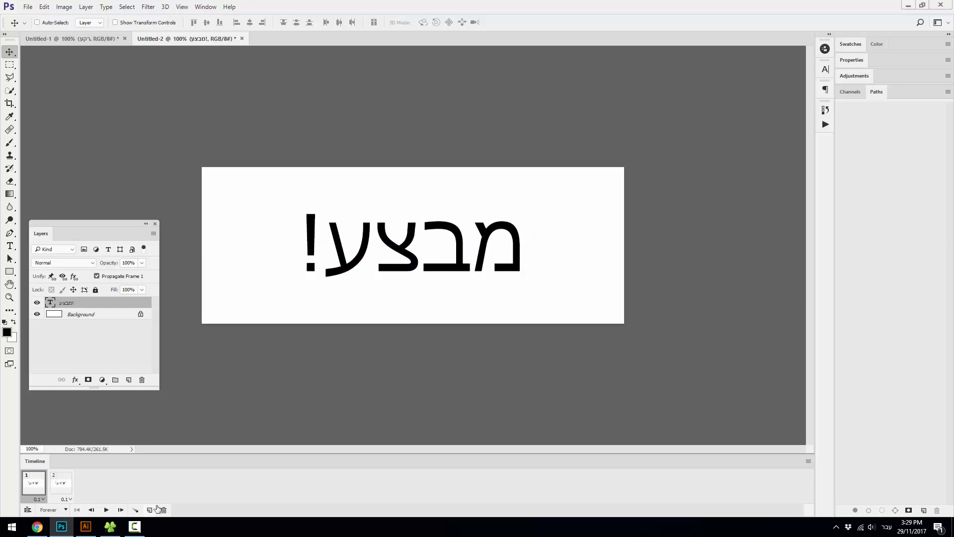
On frame 2, duplicate the text, hide the original, and retype it as חיסול מלאי.
left_click(61, 482)
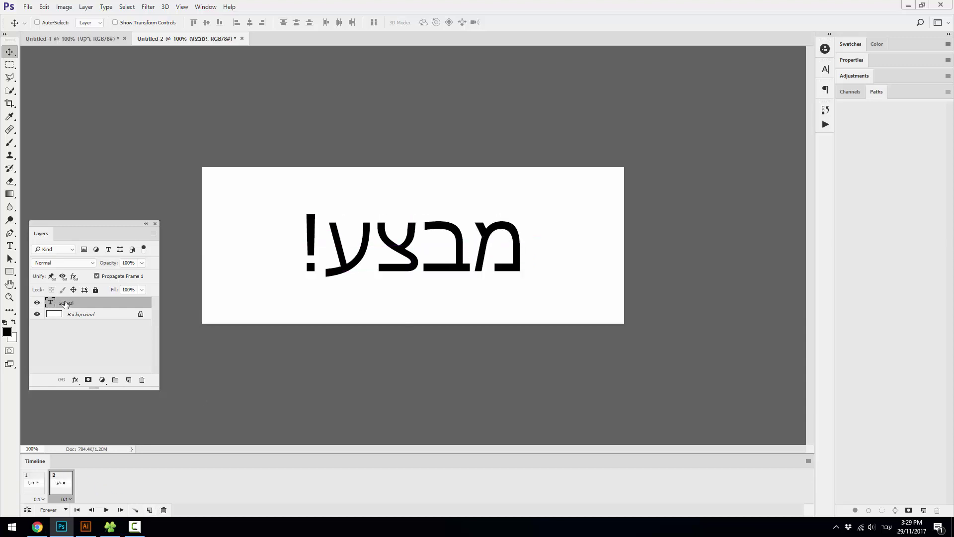
key("ctrl+j")
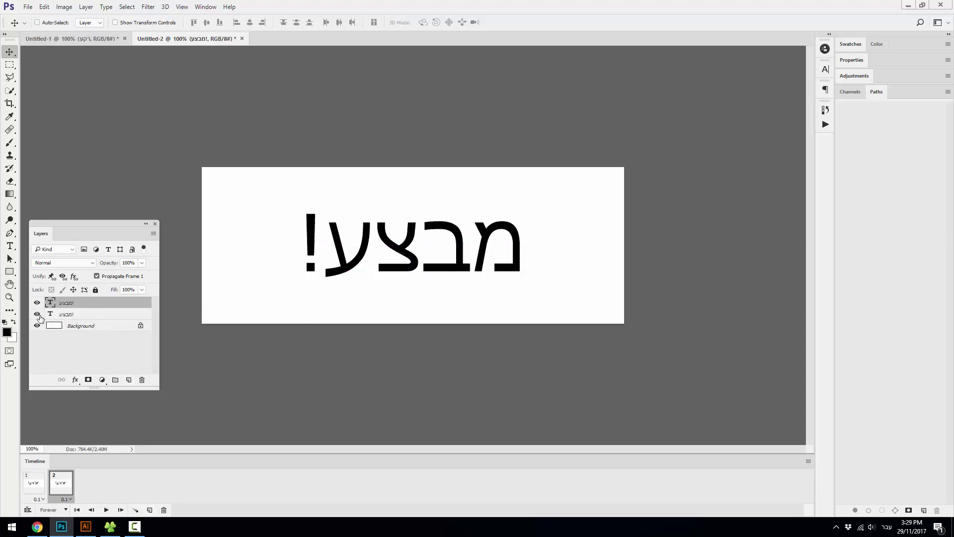
left_click(37, 314)
key("t")
left_click(437, 255)
triple_click(437, 254)
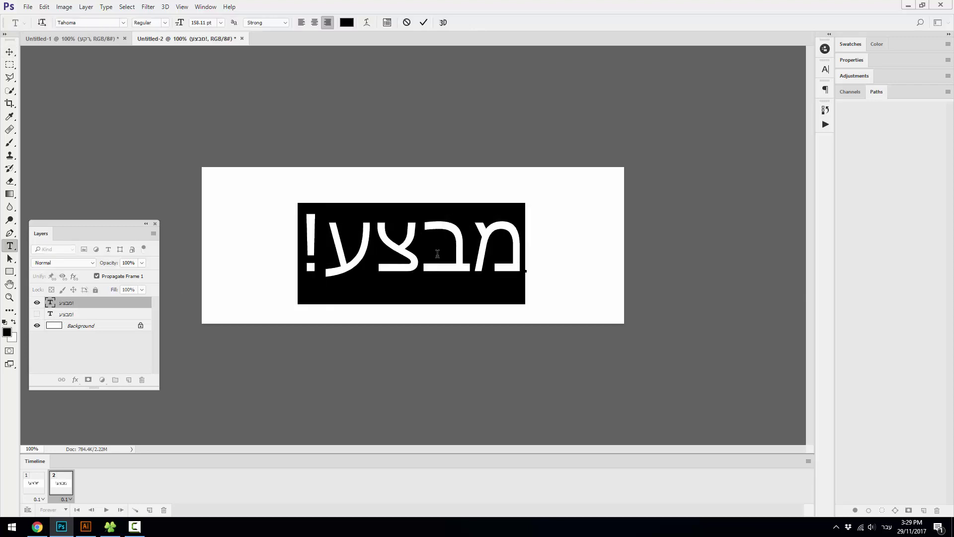
type("חיסול")
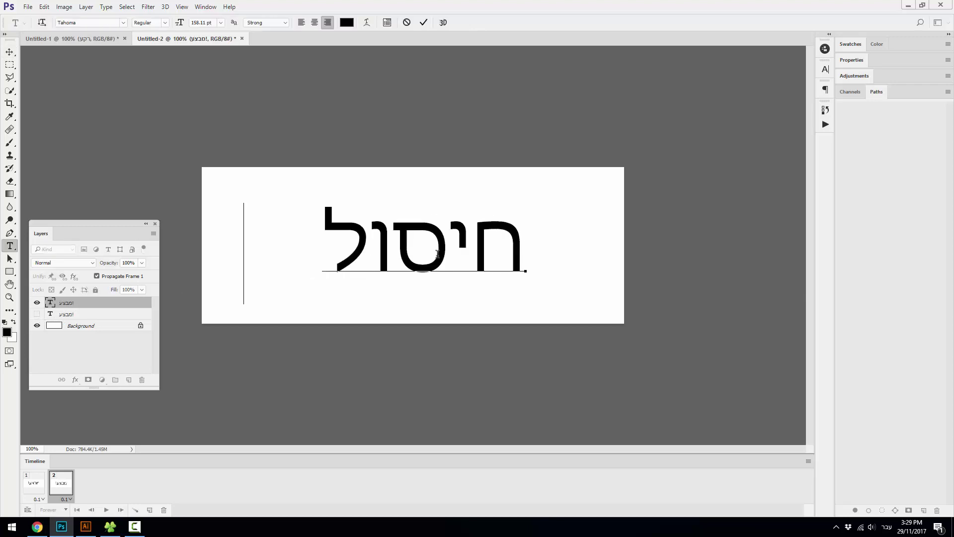
type(" מלאי")
key("ctrl+Return")
key("v")
left_click_drag(438, 254, 532, 255)
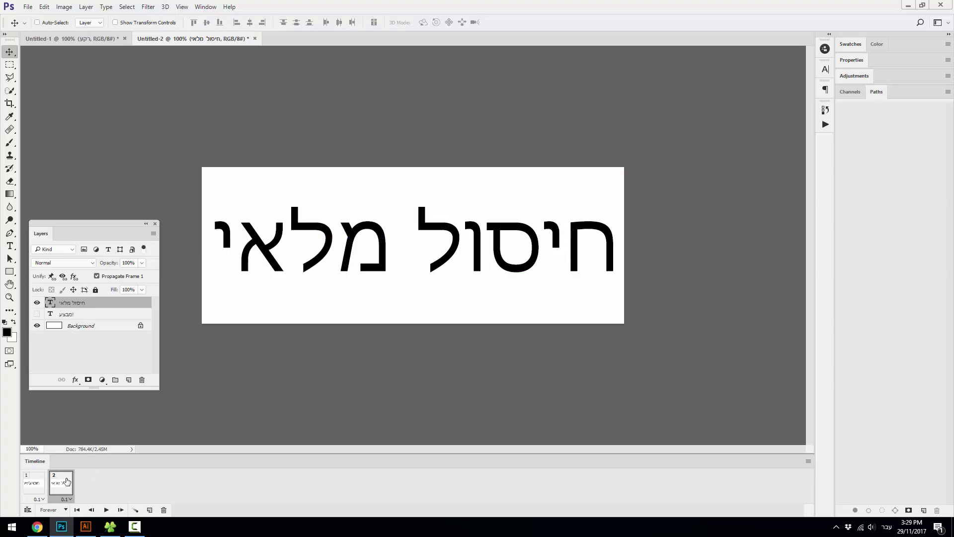
Hide חיסול מלאי in frame 1 and show it in frame 2.
left_click(32, 491)
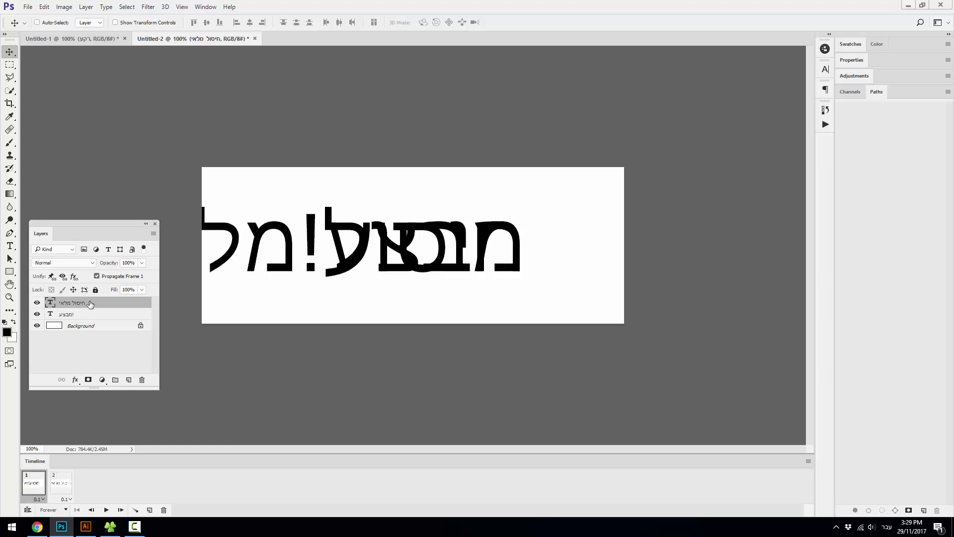
left_click(37, 302)
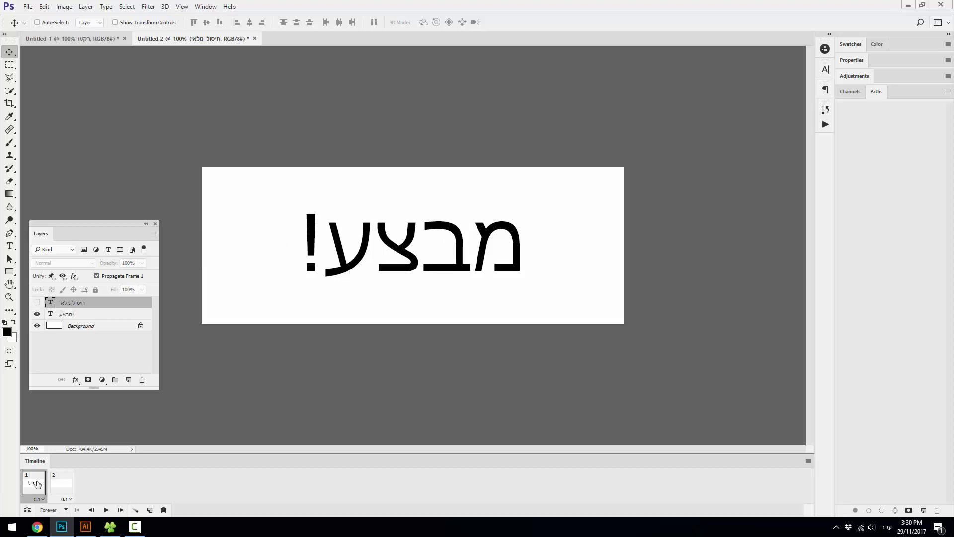
left_click(71, 317)
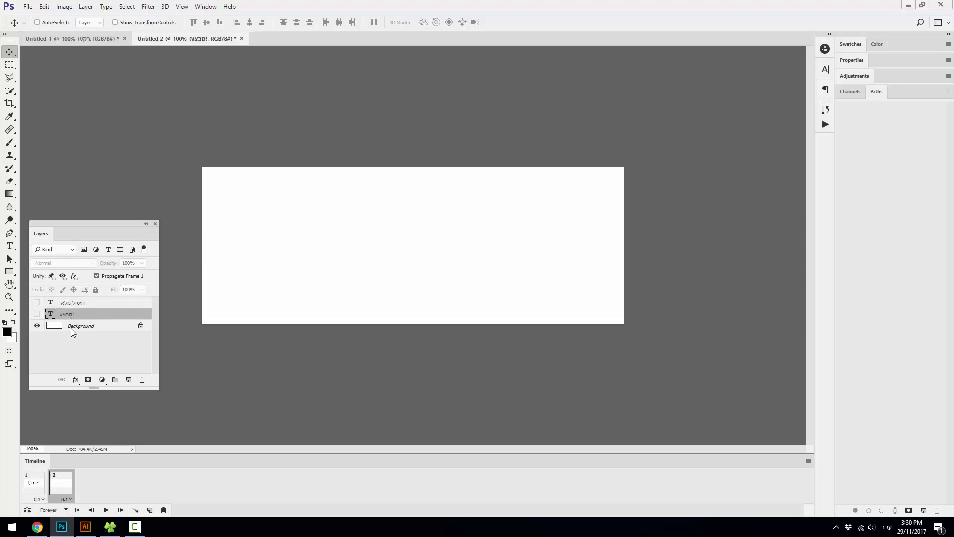
left_click(73, 303)
left_click(37, 302)
left_click(33, 482)
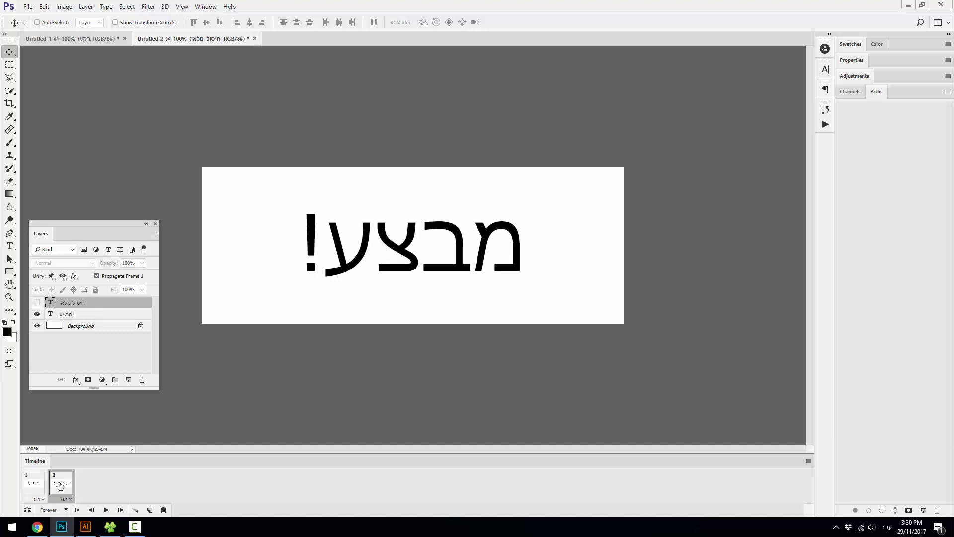
Set both frames' delay to 0.2 seconds and preview the animation.
left_click(41, 486, "shift")
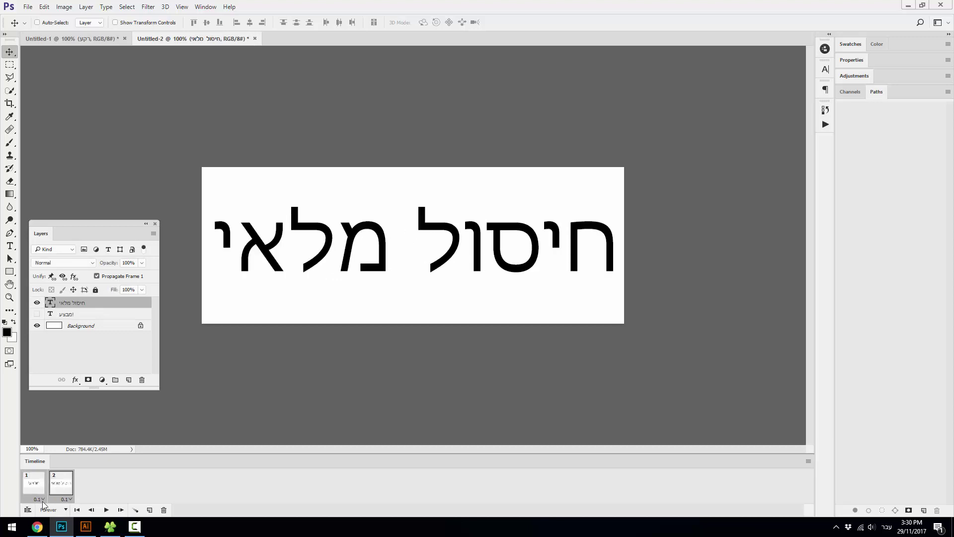
left_click(43, 500)
left_click(51, 407)
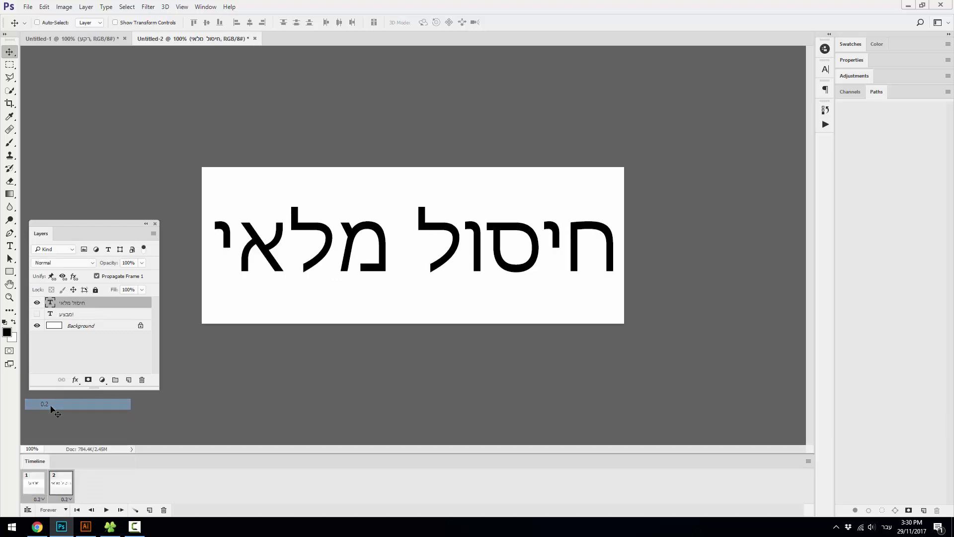
left_click(39, 491)
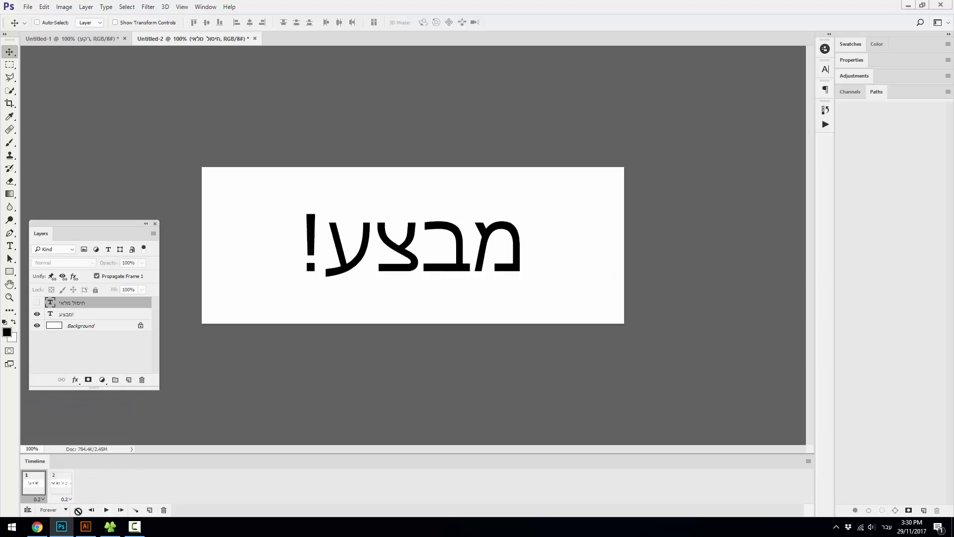
left_click(105, 510)
left_click(106, 510)
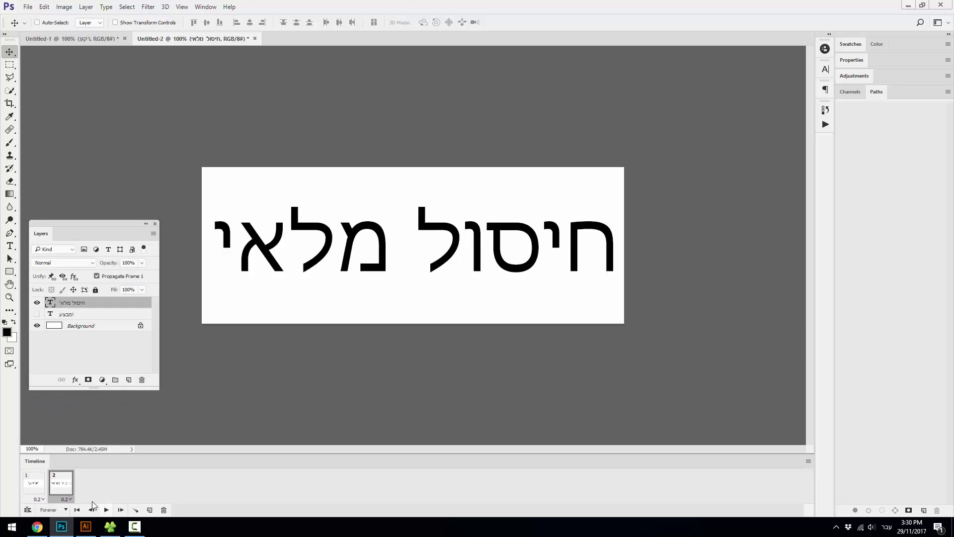
Change both frames' delay to 1 second and preview the animation again.
left_click(38, 499)
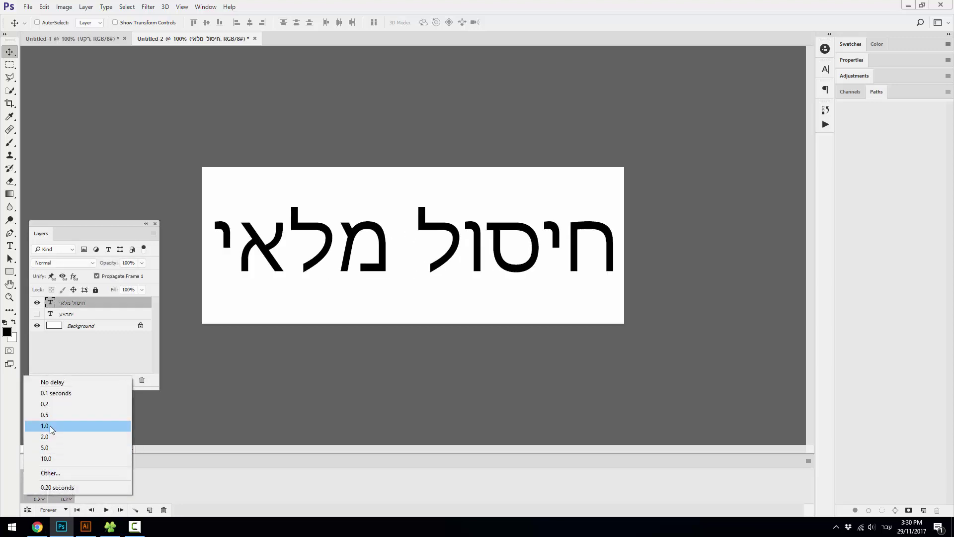
left_click(44, 426)
left_click(35, 482)
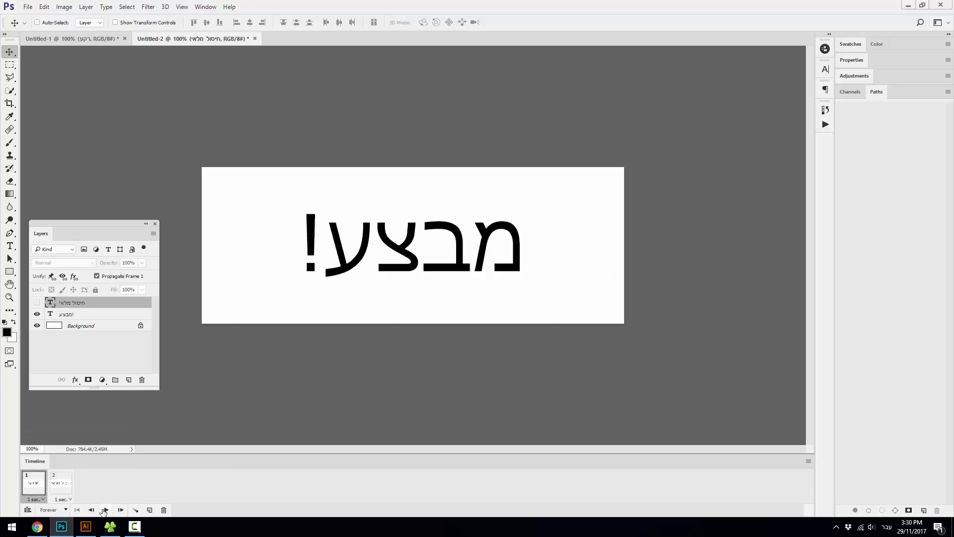
left_click(104, 510)
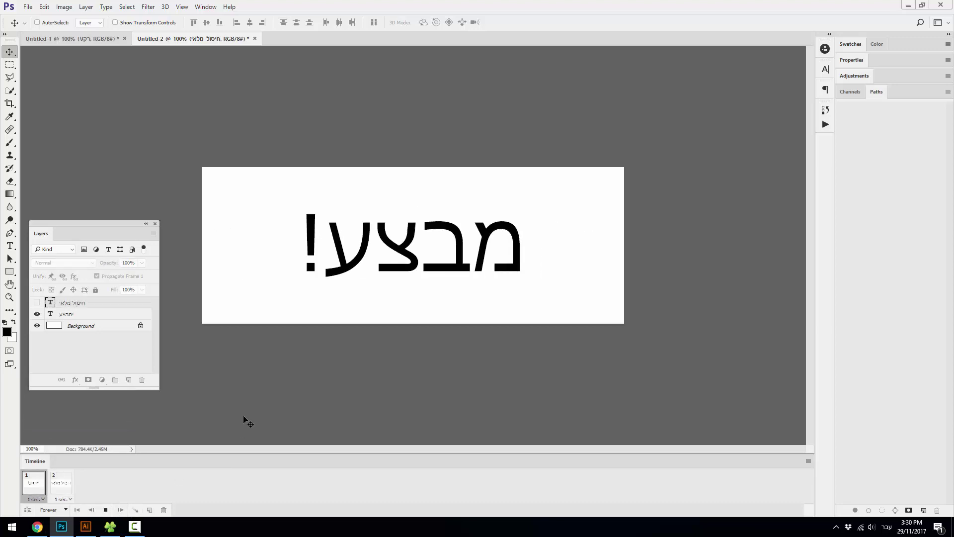
left_click(105, 510)
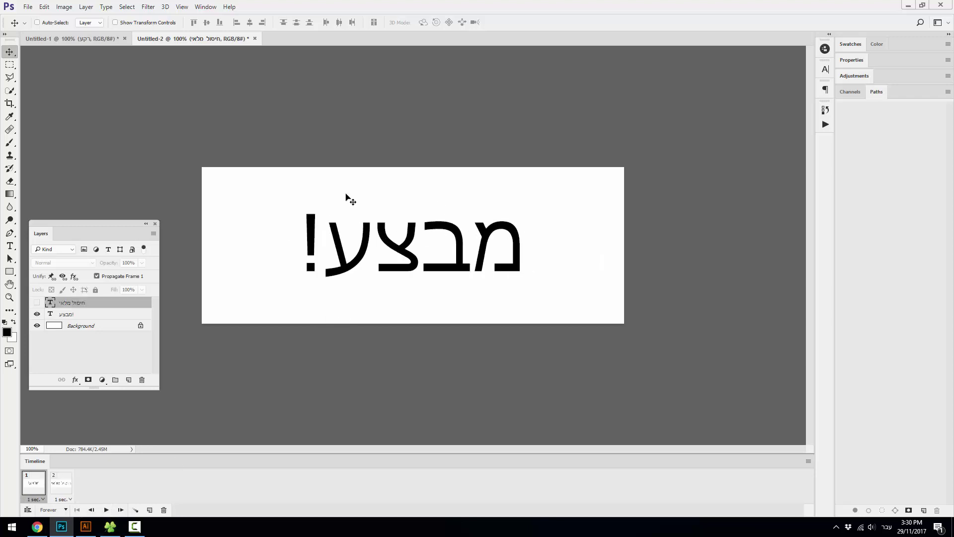
Delete the second animation frame from the timeline.
left_click_drag(112, 225, 133, 167)
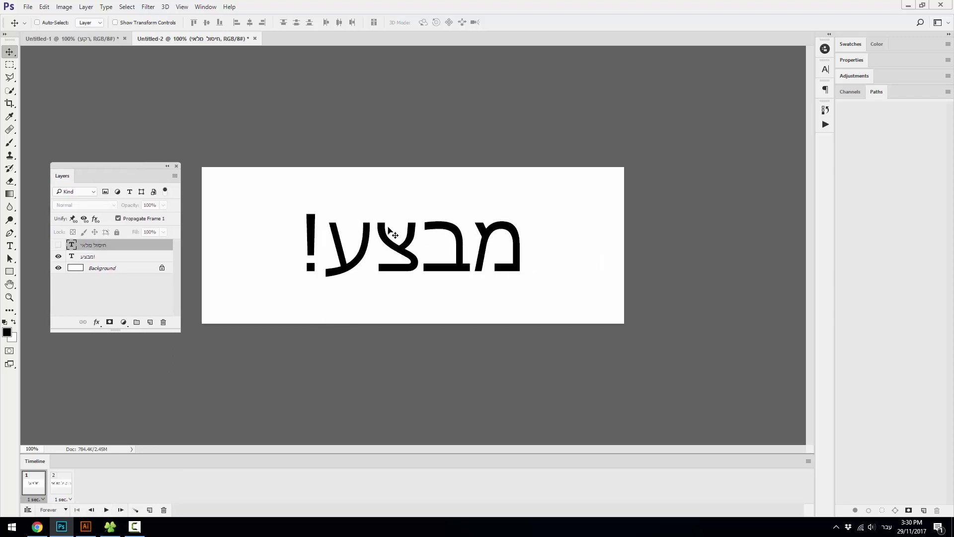
left_click(112, 258)
left_click(59, 256)
left_click(61, 484)
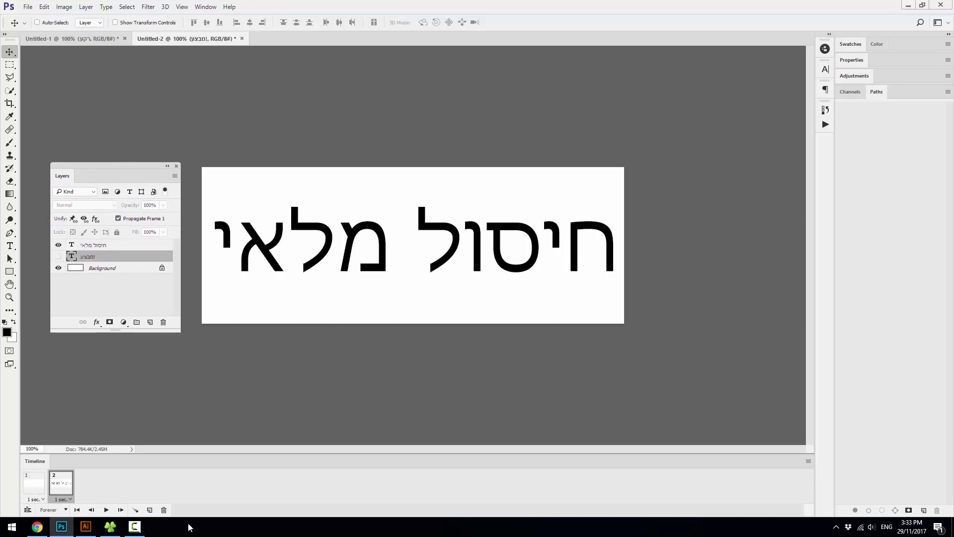
left_click(163, 510)
left_click(466, 194)
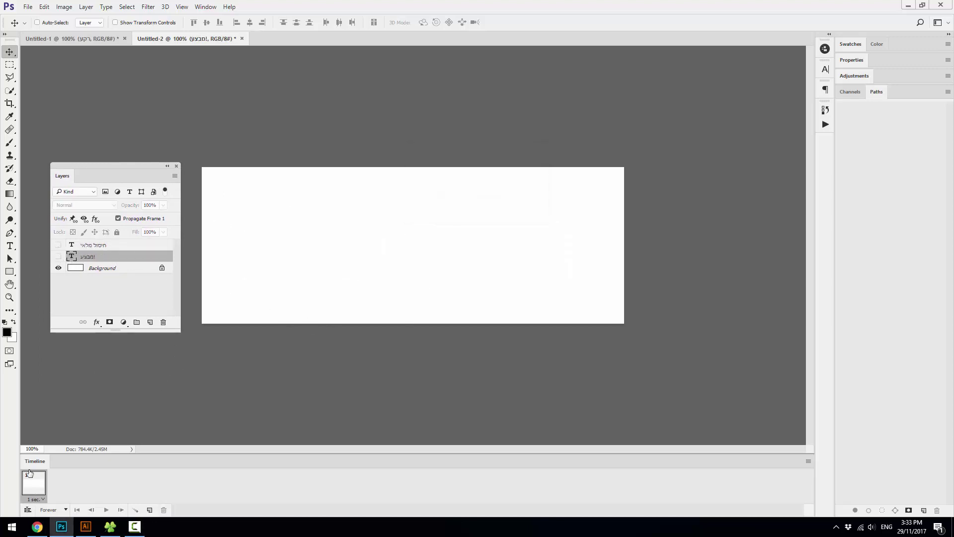
Place the bmw photo from Downloads, enlarged to span the banner and shifted down.
left_click(110, 527)
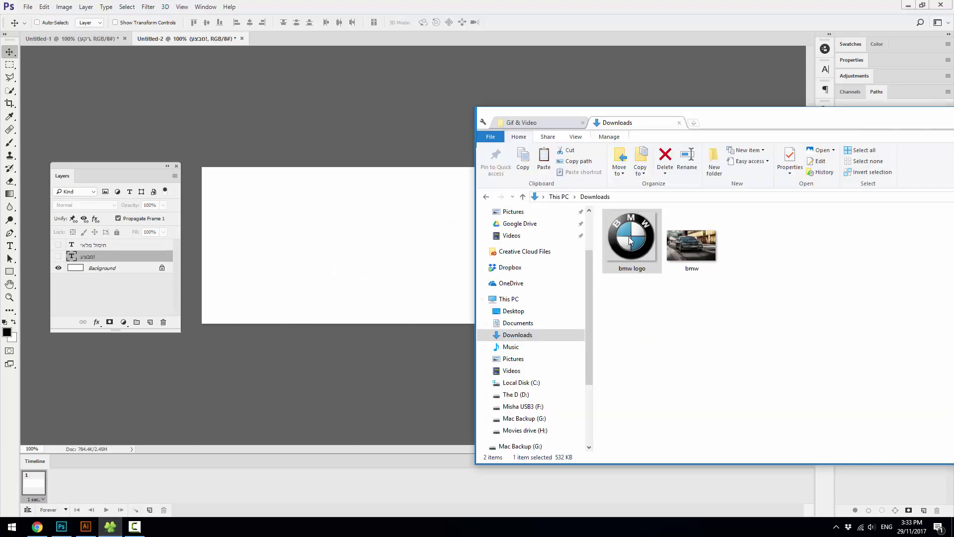
left_click_drag(682, 253, 360, 262)
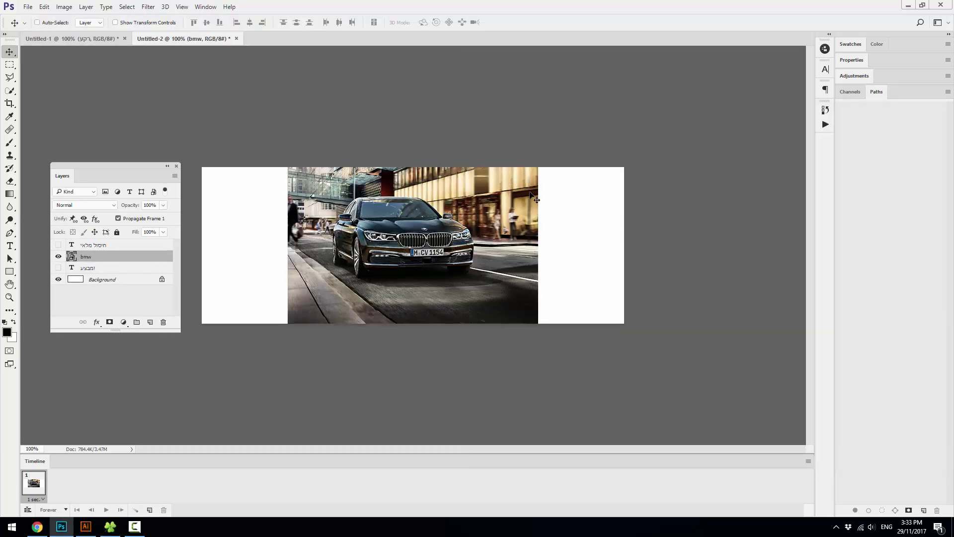
left_click_drag(547, 160, 633, 106)
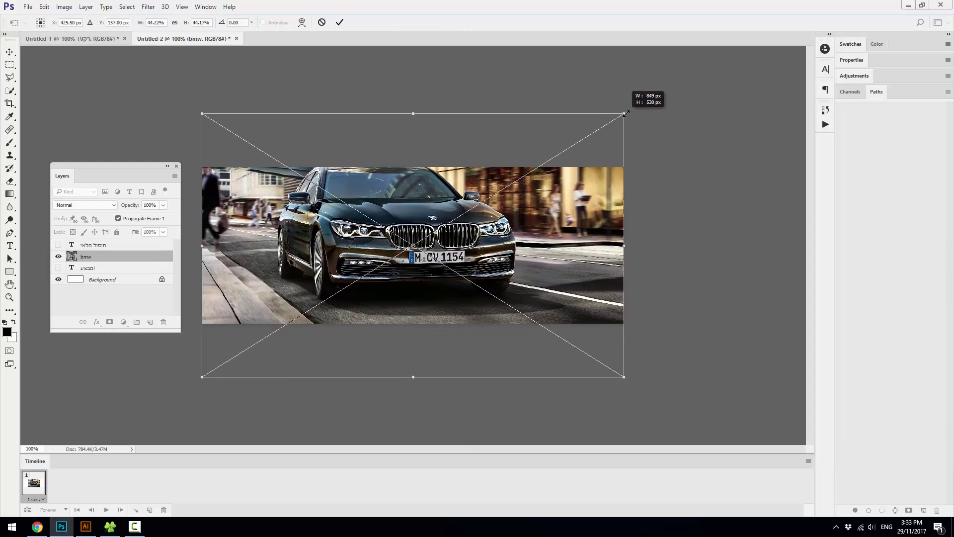
left_click_drag(528, 213, 522, 231)
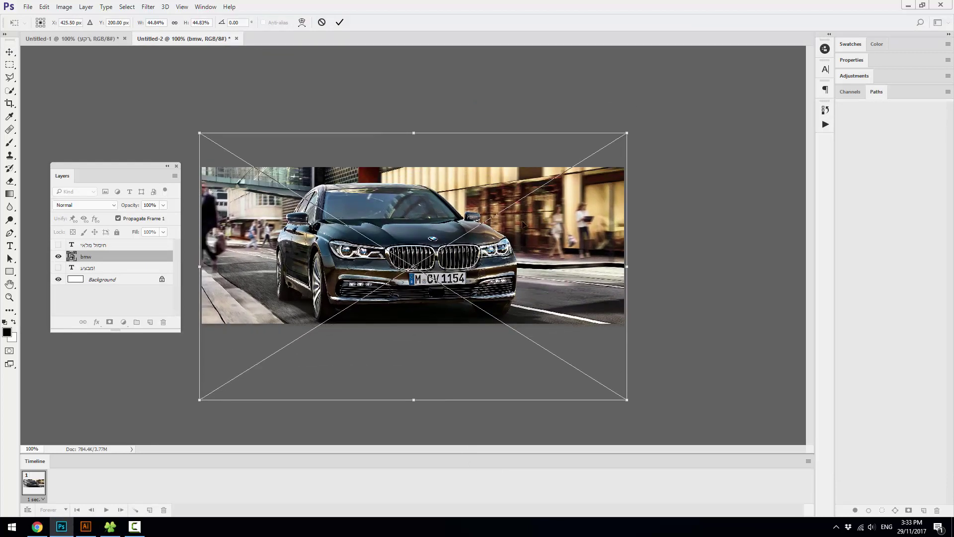
key("Return")
Apply a 30-pixel Gaussian Blur to the bmw photo.
left_click(148, 7)
mouse_move(153, 115)
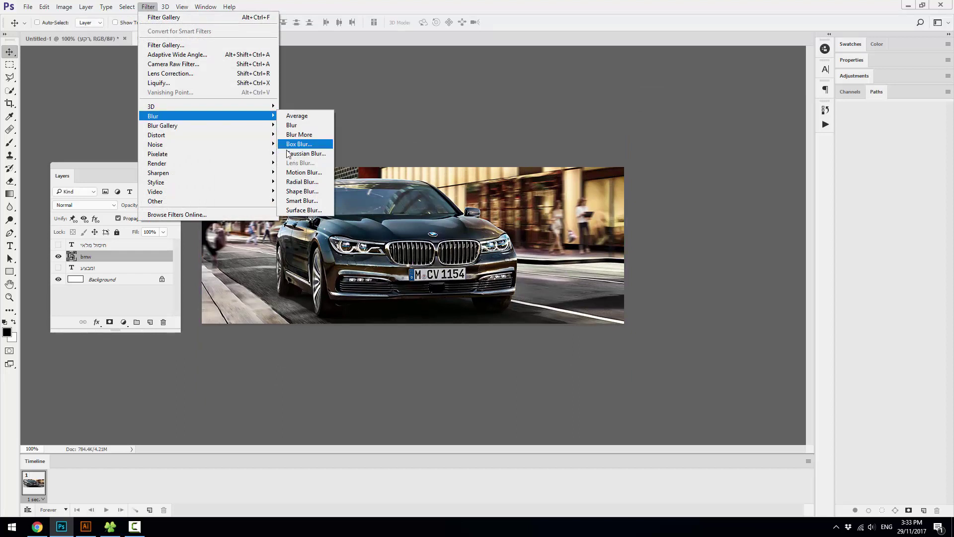
left_click(293, 154)
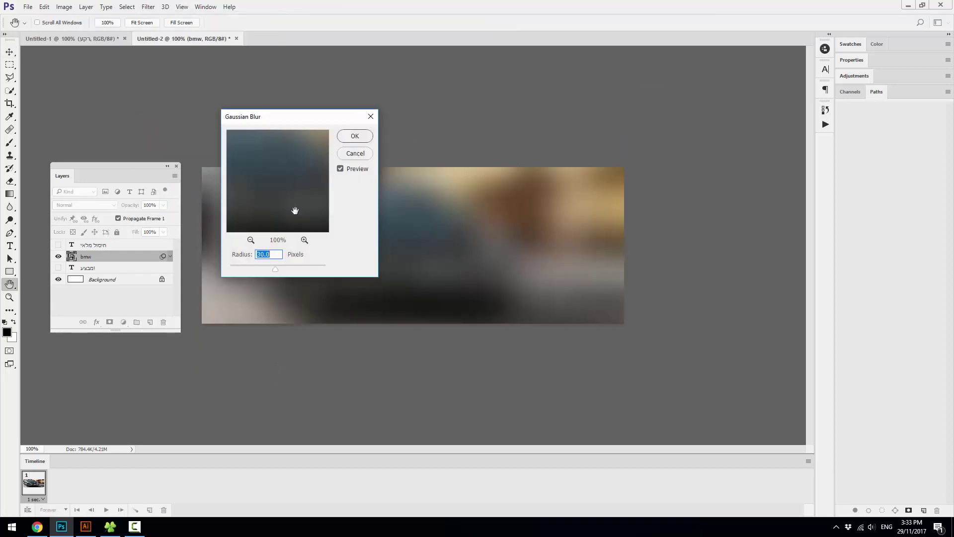
key("Return")
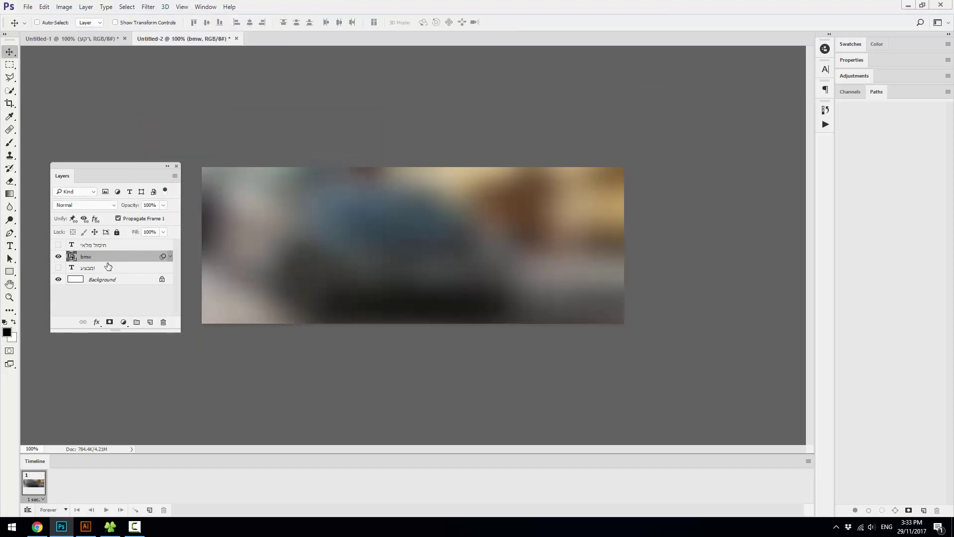
Move the bmw layer below the מבצע! text and make the text visible.
left_click_drag(88, 258, 88, 272)
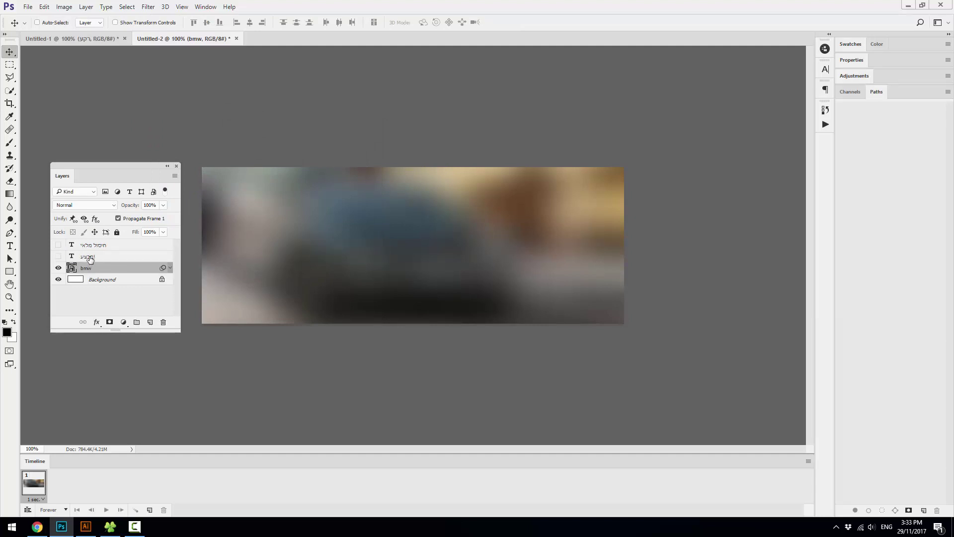
left_click(87, 256)
left_click(59, 257)
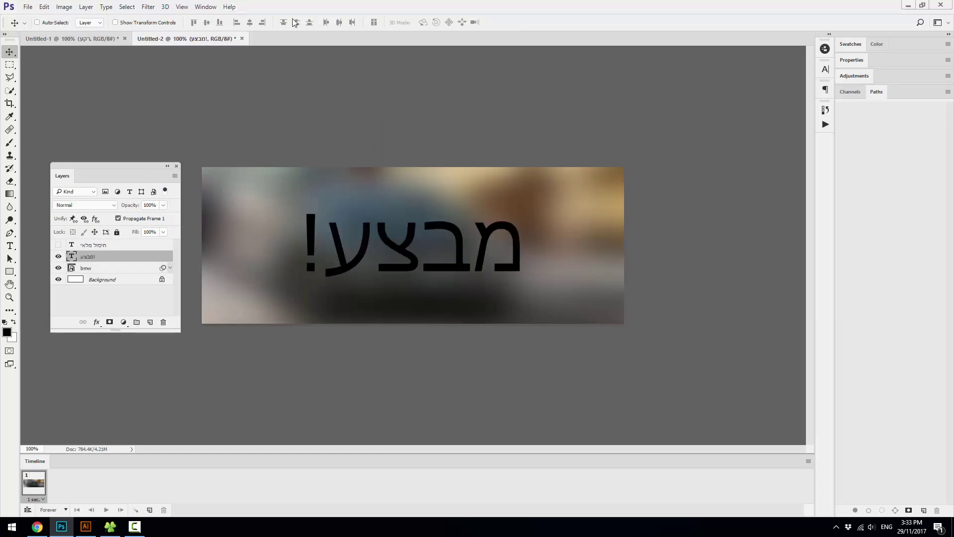
Make the מבצע! text white (ffffff) in Fb Adrenalin Black.
key("t")
left_click(341, 22)
type("ffffff")
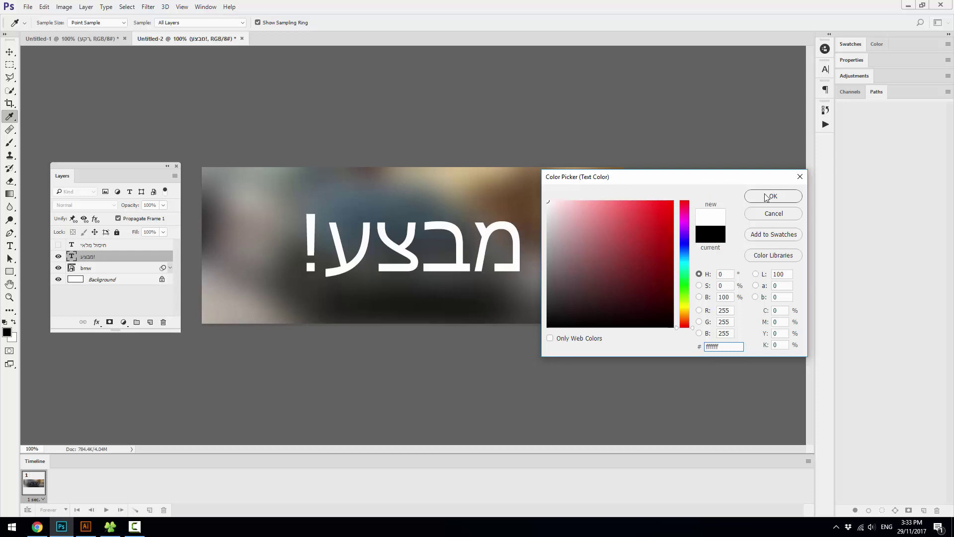
left_click(767, 197)
left_click(89, 22)
left_click(123, 58)
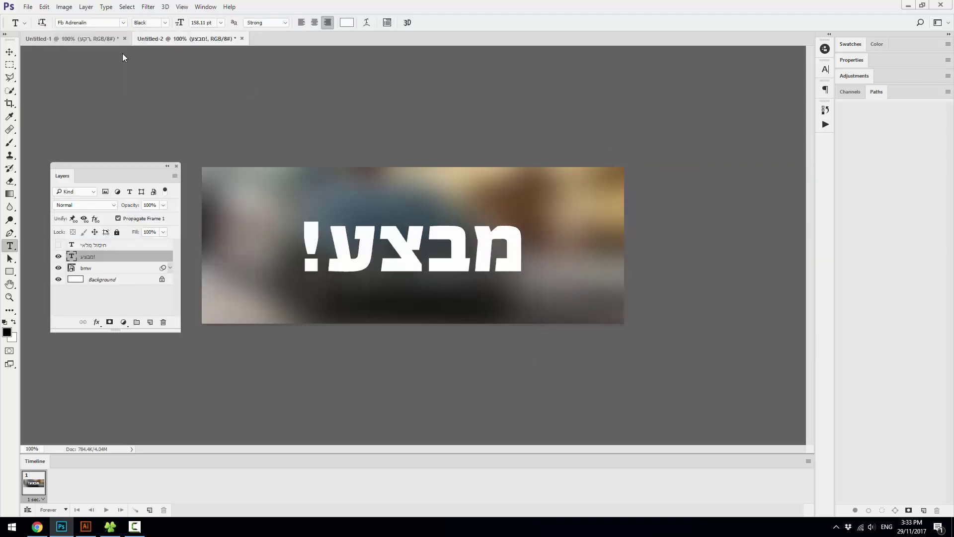
Scale the מבצע! text up to fill the banner.
left_click(10, 52)
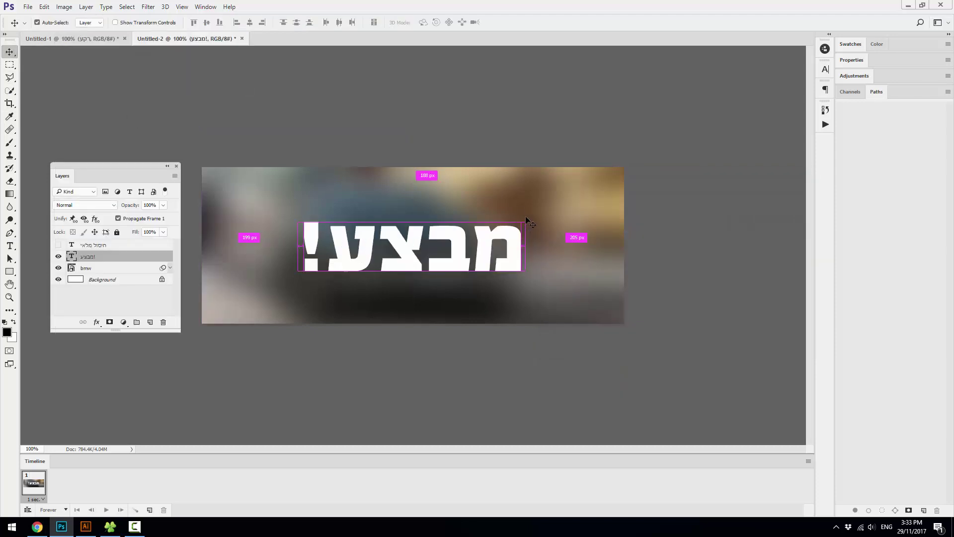
key("ctrl+t")
left_click_drag(526, 210, 579, 186)
key("Return")
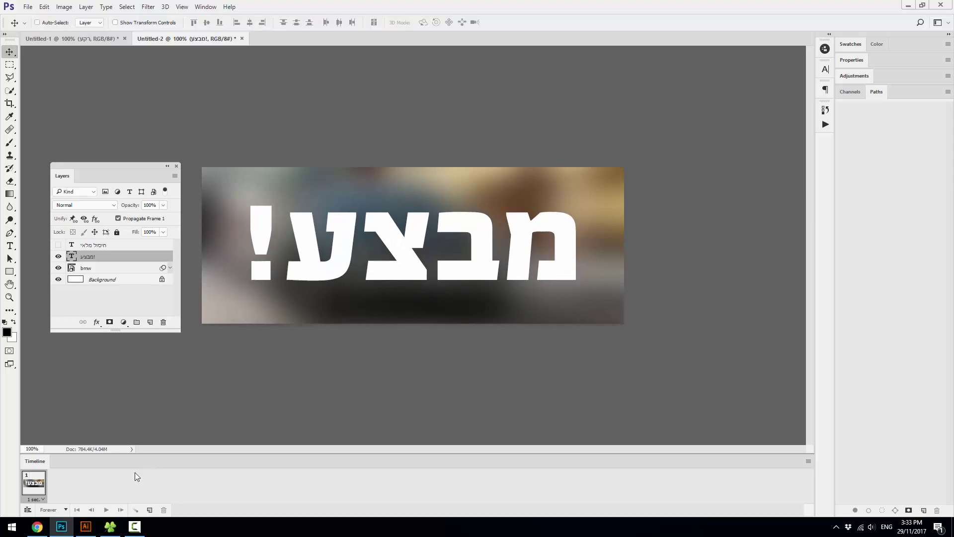
Add a second animation frame by duplicating the first.
left_click(150, 510)
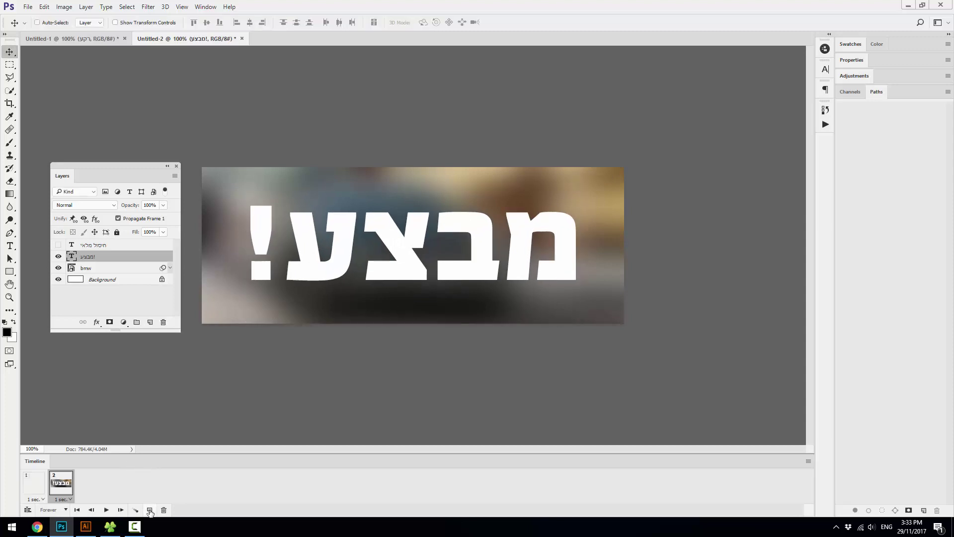
left_click(33, 485)
left_click(64, 485)
left_click(58, 257)
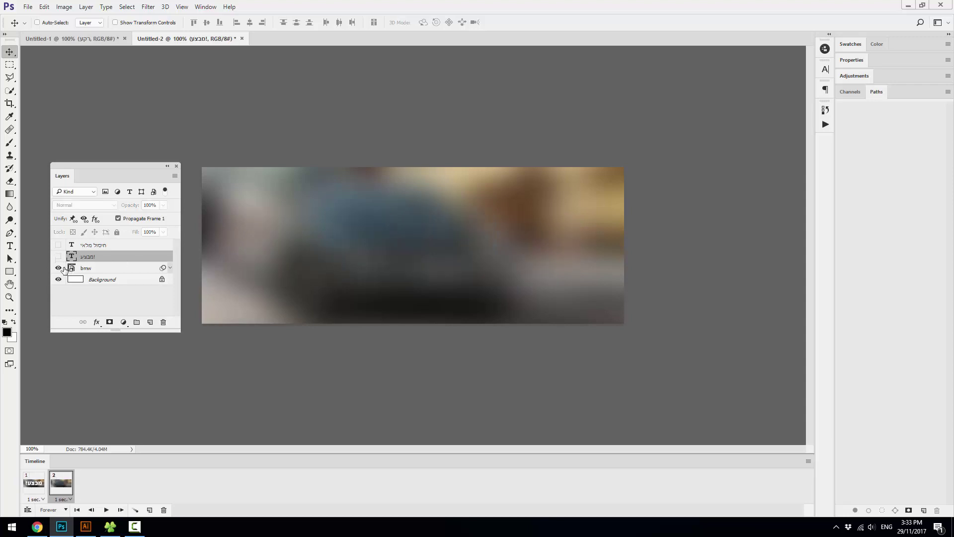
left_click(65, 265)
left_click(58, 256)
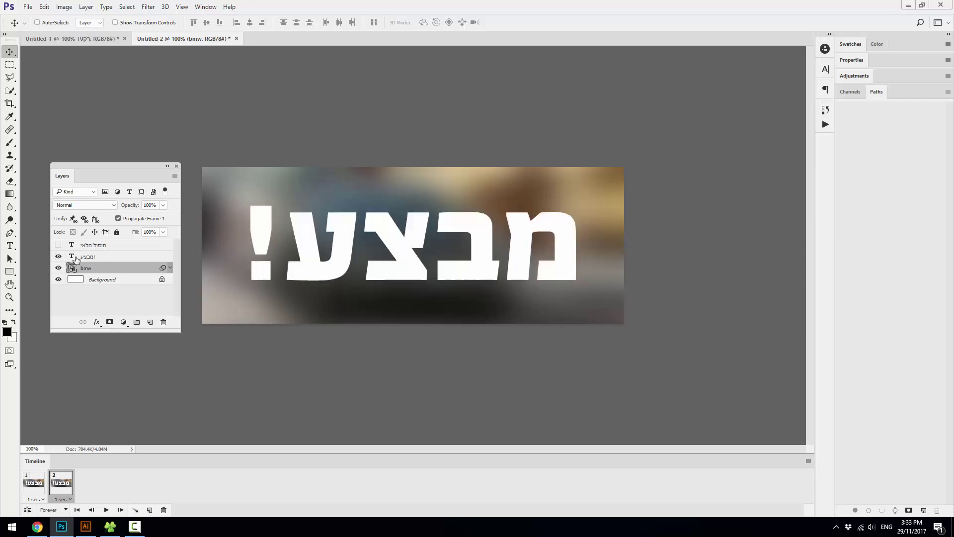
Group the מבצע! text and bmw photo into a group named Frame 1.
left_click(88, 257, "ctrl")
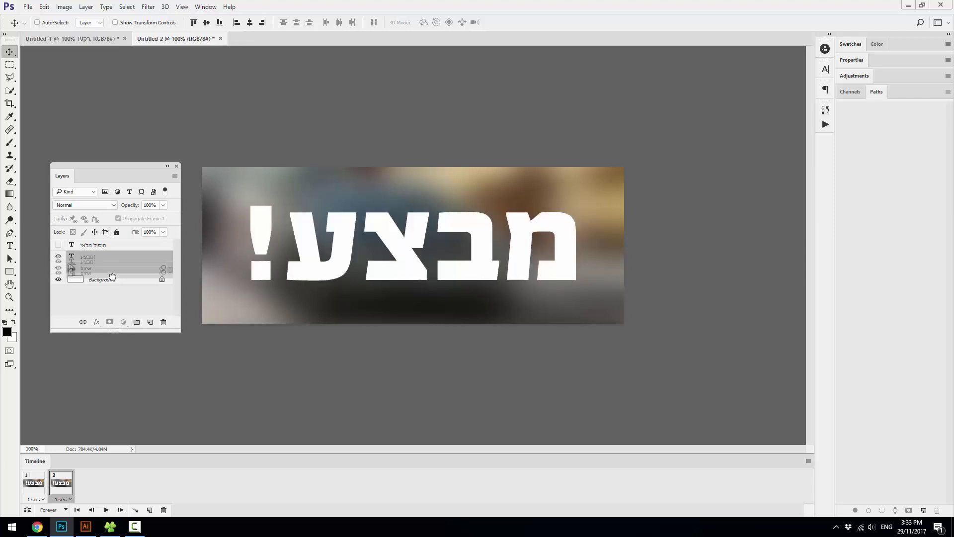
left_click_drag(90, 262, 137, 322)
double_click(97, 257)
type("Frame")
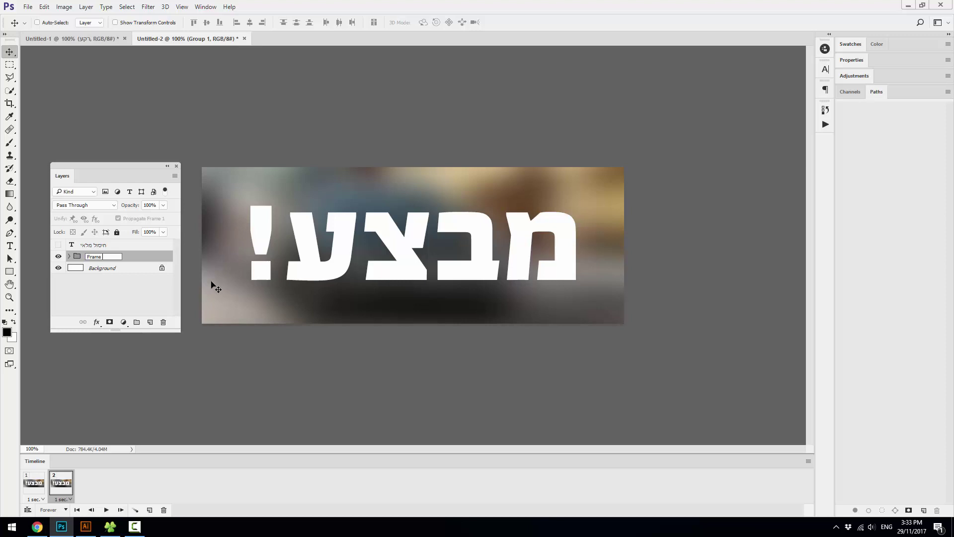
type("1")
key("Return")
Hide the Frame 1 group in frame 2 and create a new empty group.
left_click(28, 497)
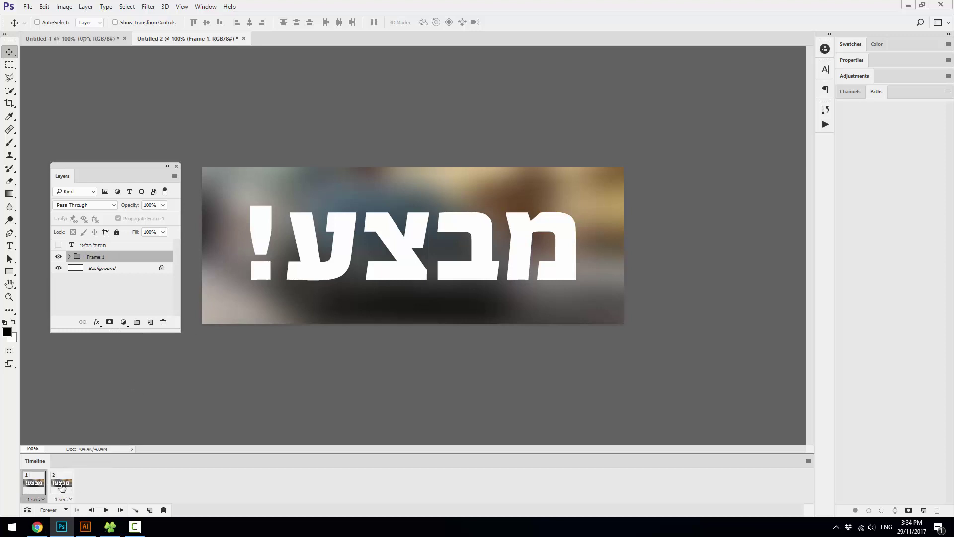
left_click(62, 486)
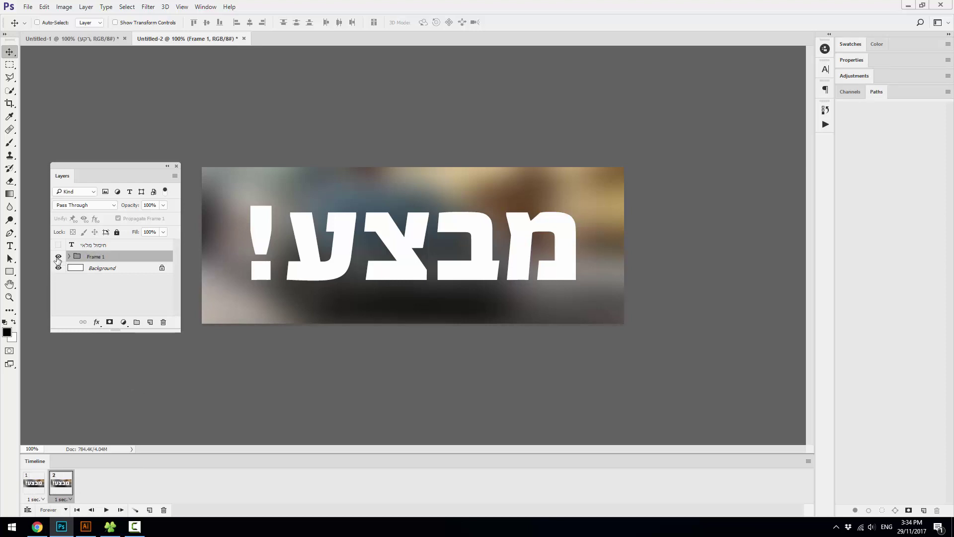
left_click(58, 257)
left_click(137, 322)
Name the new group Frame 2 and move the visible חיסול מלאי text into it.
double_click(94, 257)
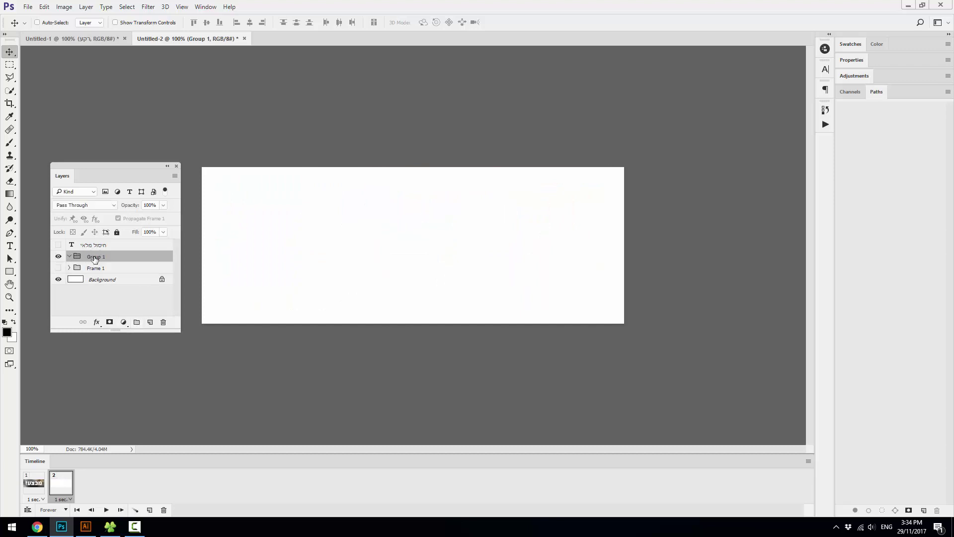
type("Frame 2")
key("Return")
left_click(58, 245)
left_click_drag(99, 245, 99, 257)
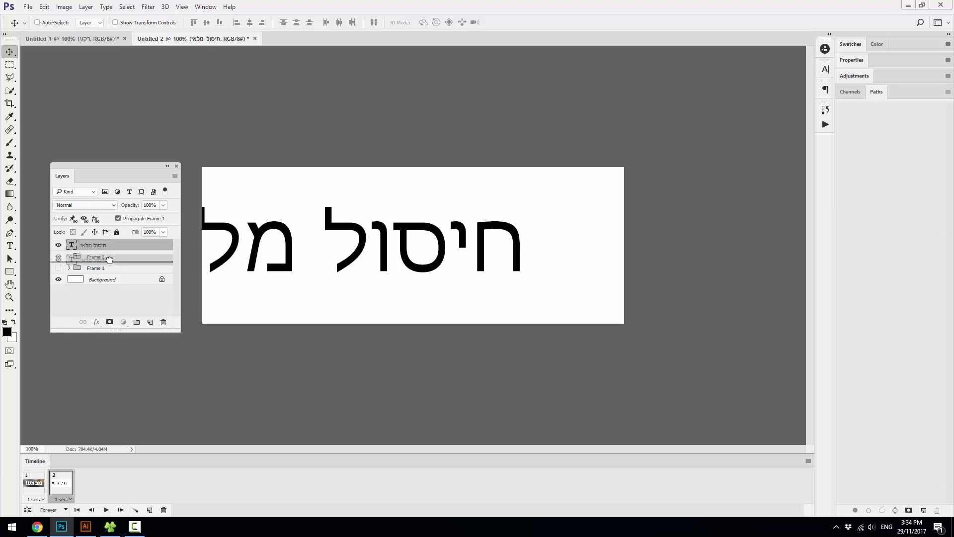
Set חיסול מלאי in Fb Adrenalin, shift it right and resize it to fit.
key("t")
left_click(89, 22)
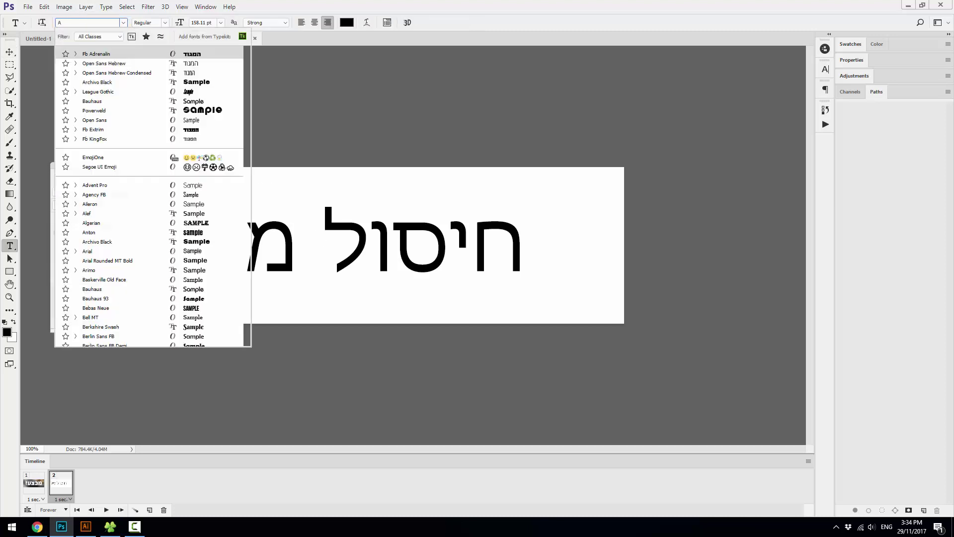
type("adrenalin")
left_click(67, 59)
key("v")
left_click_drag(329, 219, 407, 219)
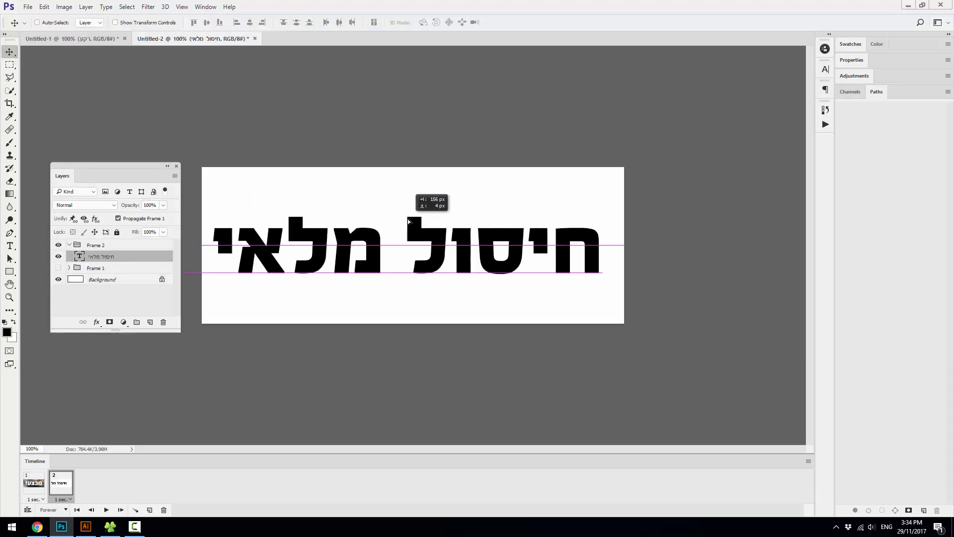
key("ctrl+t")
left_click_drag(576, 214, 592, 219)
key("Return")
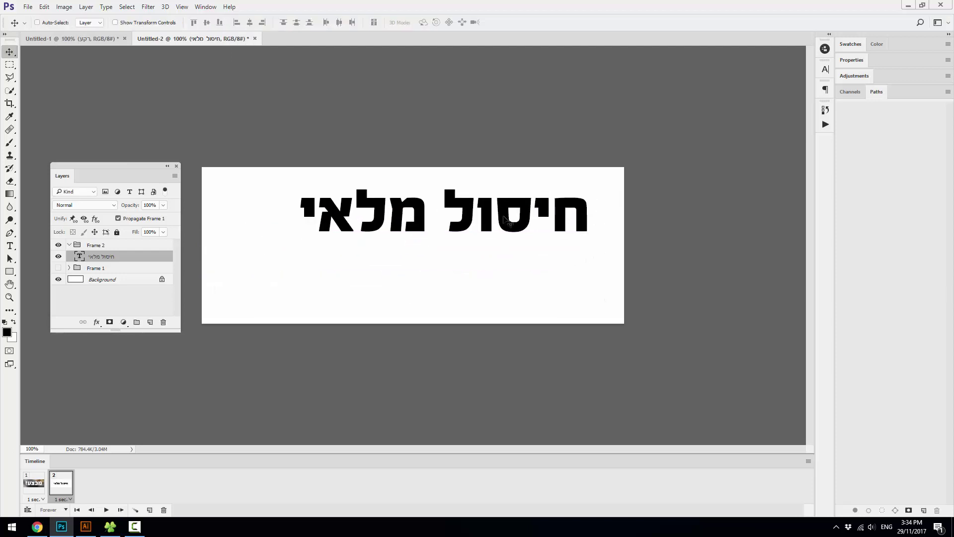
Break חיסול מלאי onto two lines and push it to the banner's right edge.
key("t")
left_click(441, 213)
key("Return")
key("ctrl+Return")
key("v")
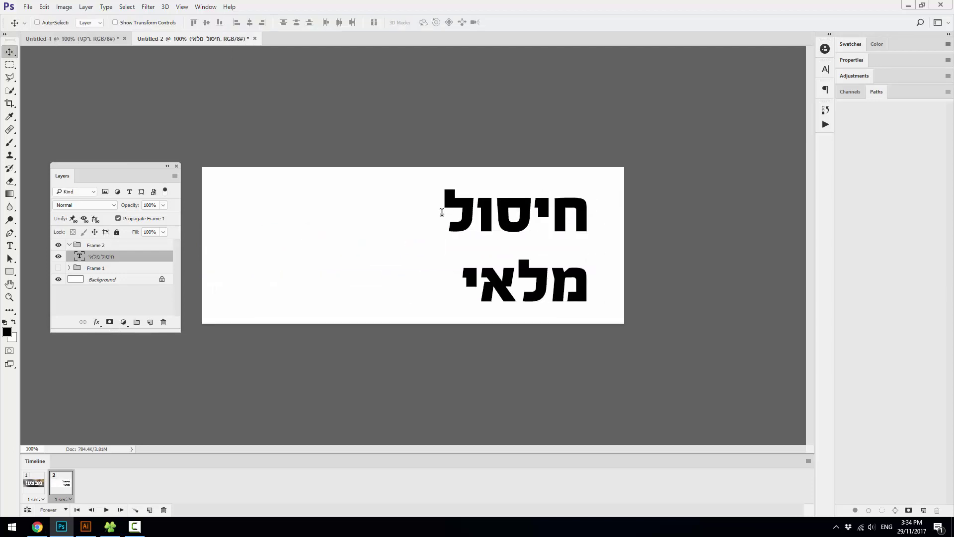
left_click_drag(441, 213, 461, 208)
Copy the bmw layer into Frame 2 and remove its Gaussian Blur so it is sharp.
left_click(70, 268)
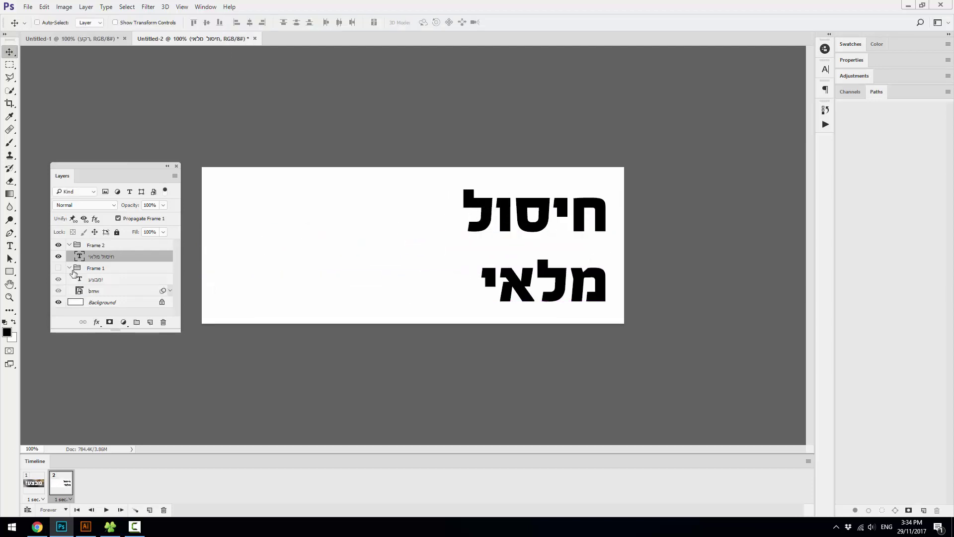
left_click_drag(94, 291, 148, 320)
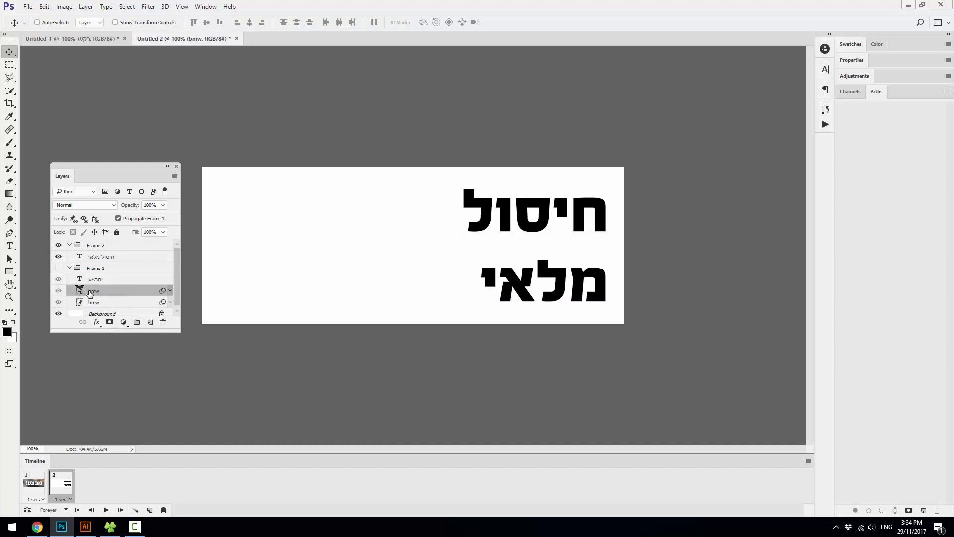
left_click_drag(94, 291, 84, 273)
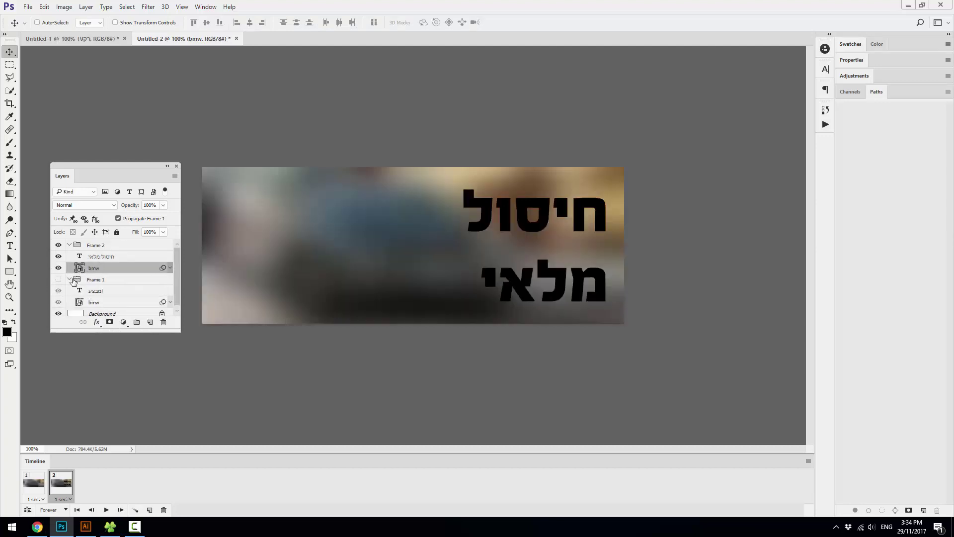
left_click(70, 280)
left_click(170, 268)
left_click_drag(112, 291, 164, 322)
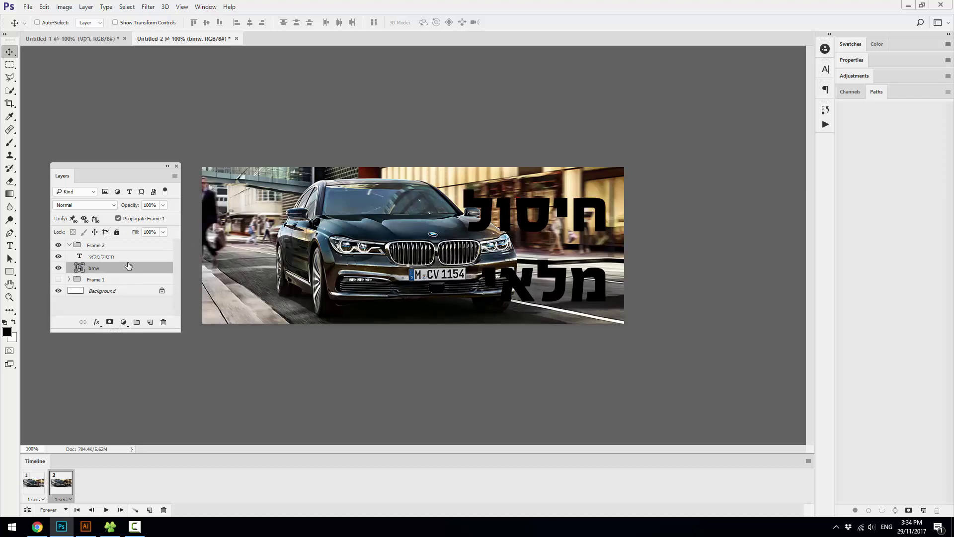
Make the Hebrew text white (ffffff) and raise it slightly.
left_click(107, 256)
key("t")
left_click(348, 23)
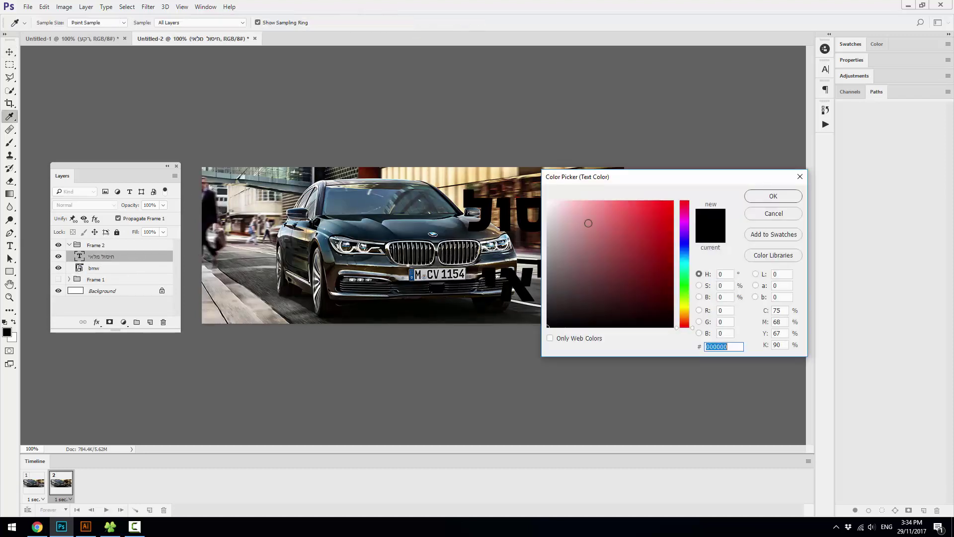
type("ffffff")
left_click(774, 196)
key("v")
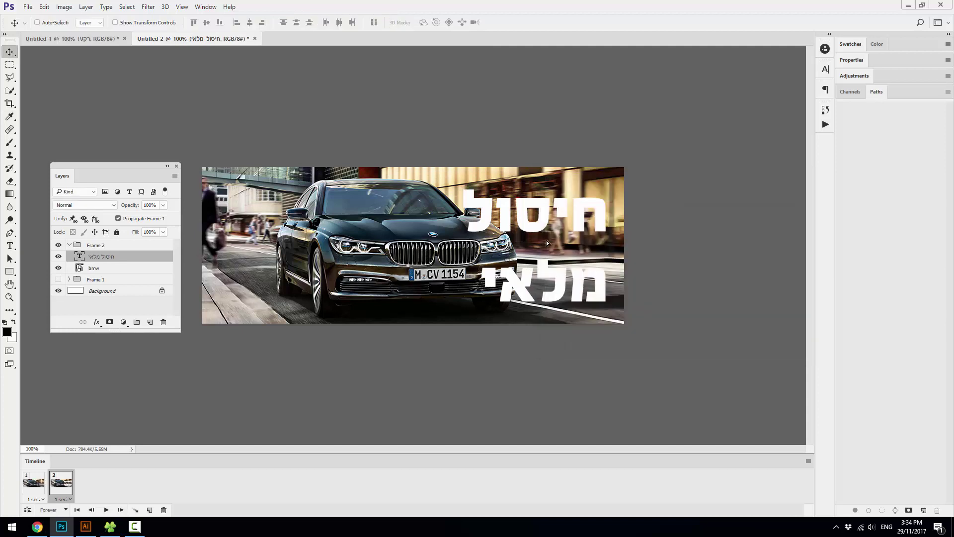
left_click_drag(547, 243, 547, 229)
Set the text to 110 pt size with 90 pt leading.
key("t")
left_click(386, 22)
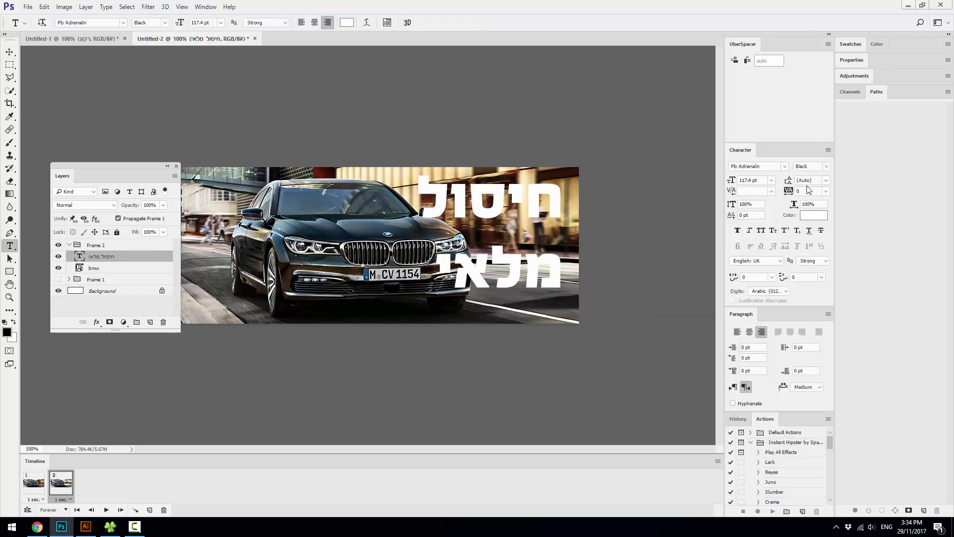
double_click(765, 181)
type("110")
key("Tab")
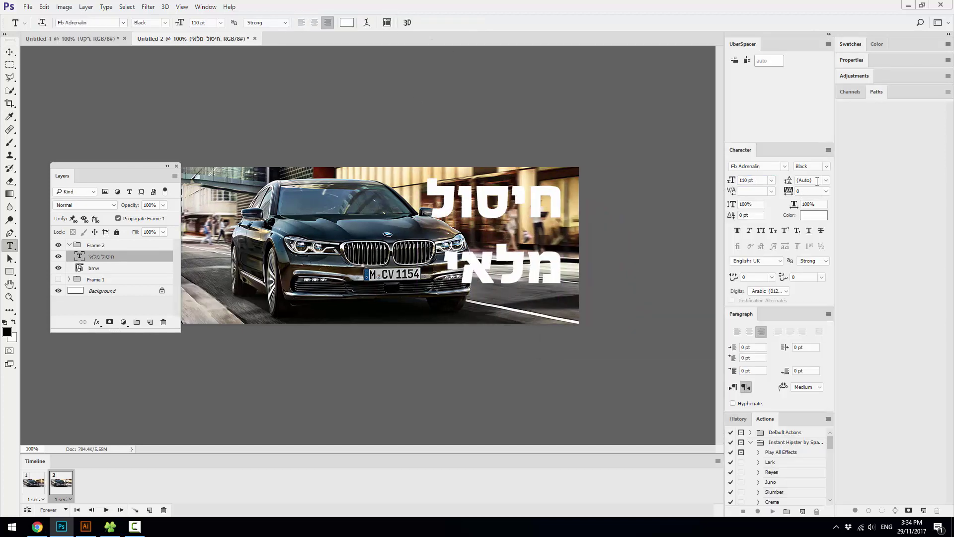
type("100")
double_click(809, 181)
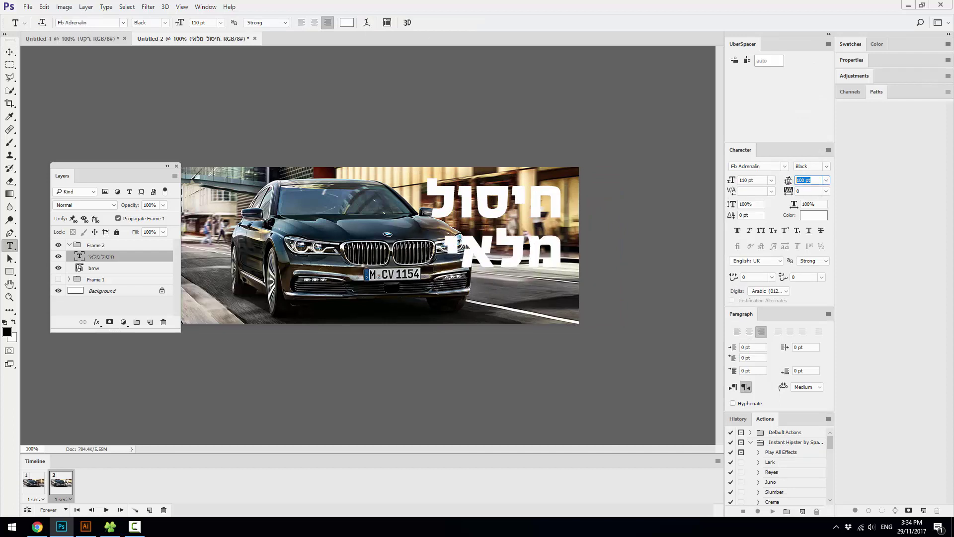
type("90")
key("Return")
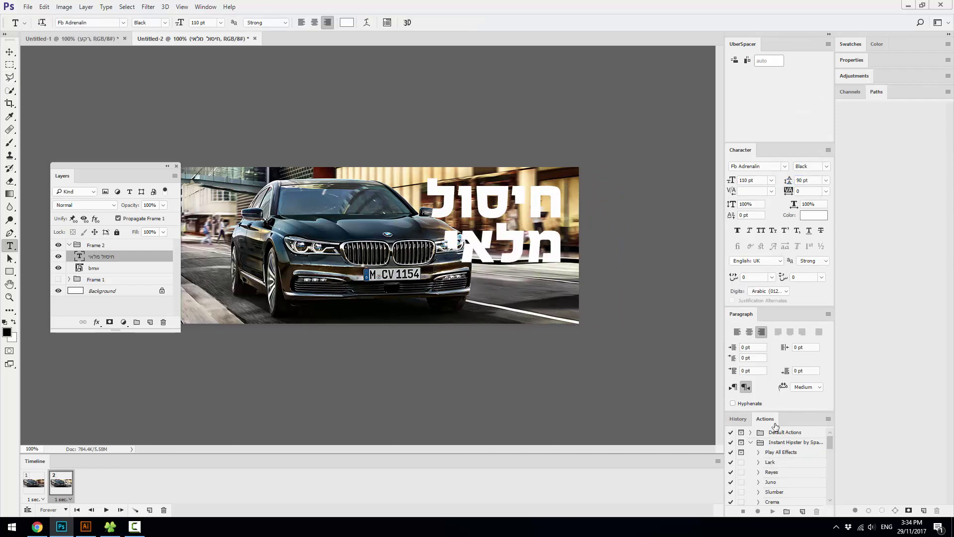
Add a drop shadow to the text with angle 123 and values 5/5/5.
left_click(96, 322)
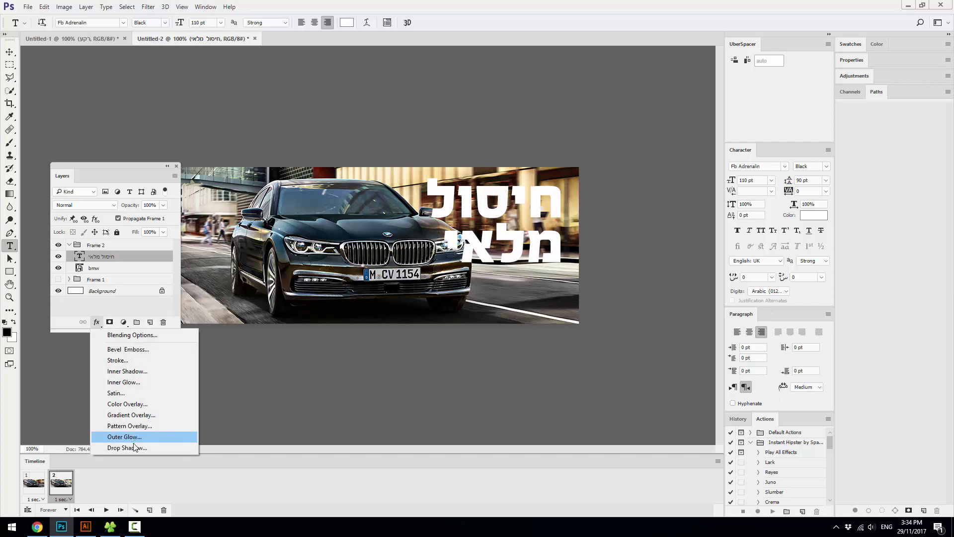
left_click(130, 447)
left_click_drag(492, 97, 766, 147)
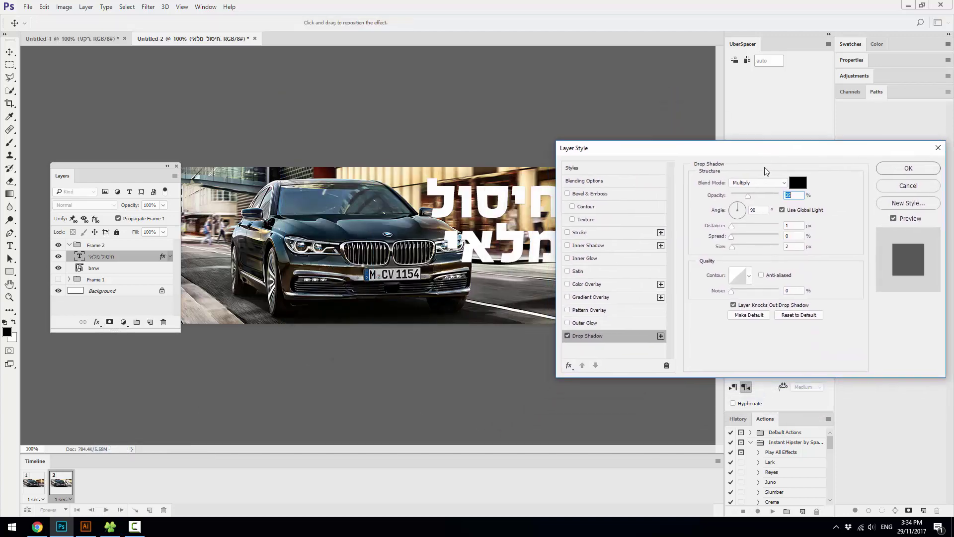
key("Tab")
type("123")
key("Tab")
type("5")
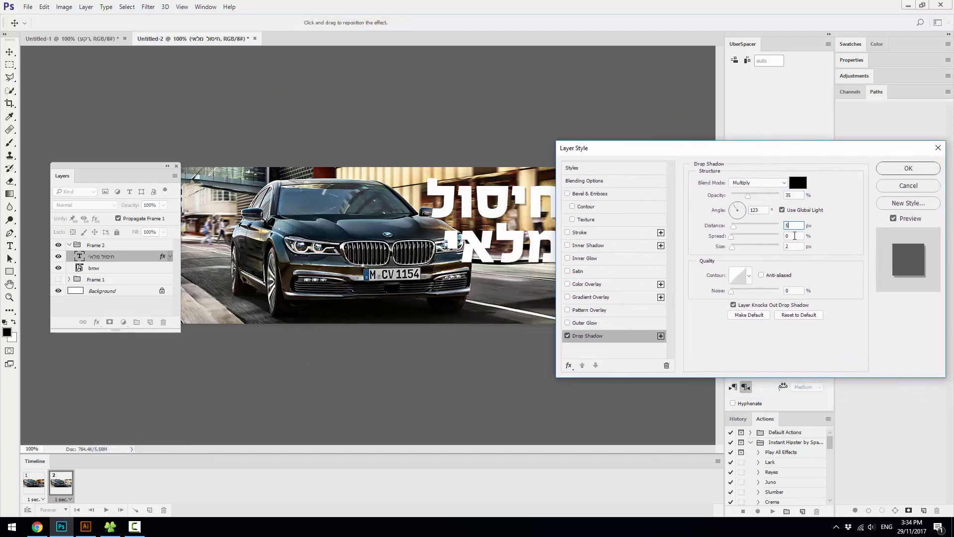
key("Tab")
type("5")
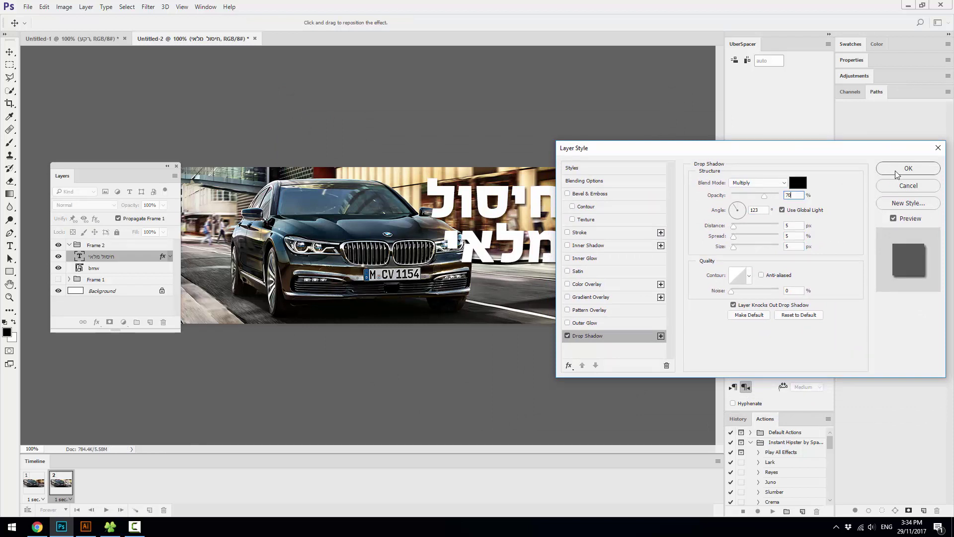
left_click(899, 173)
left_click(5, 52)
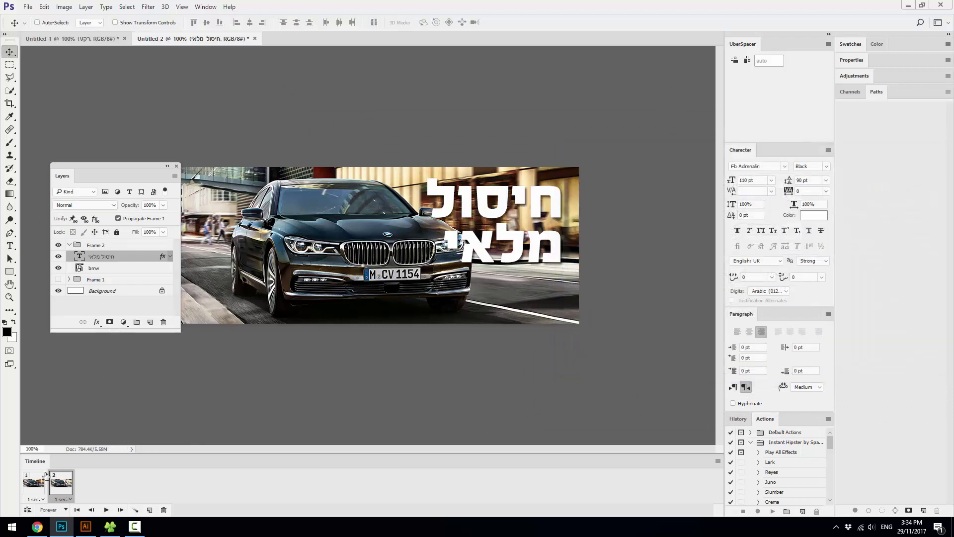
left_click(39, 488)
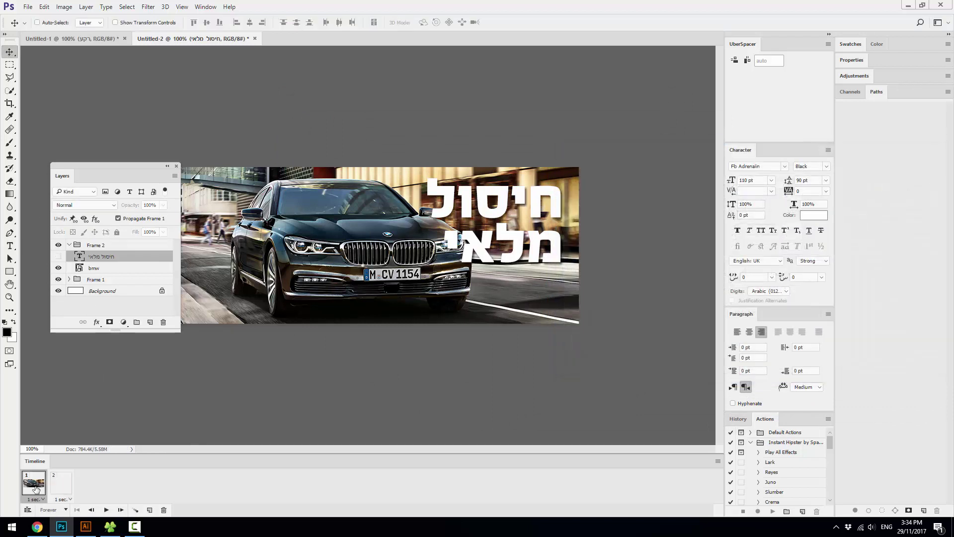
On the second animation frame, make the Frame 2 group visible and expand Frame 1 and Frame 2.
left_click(69, 245)
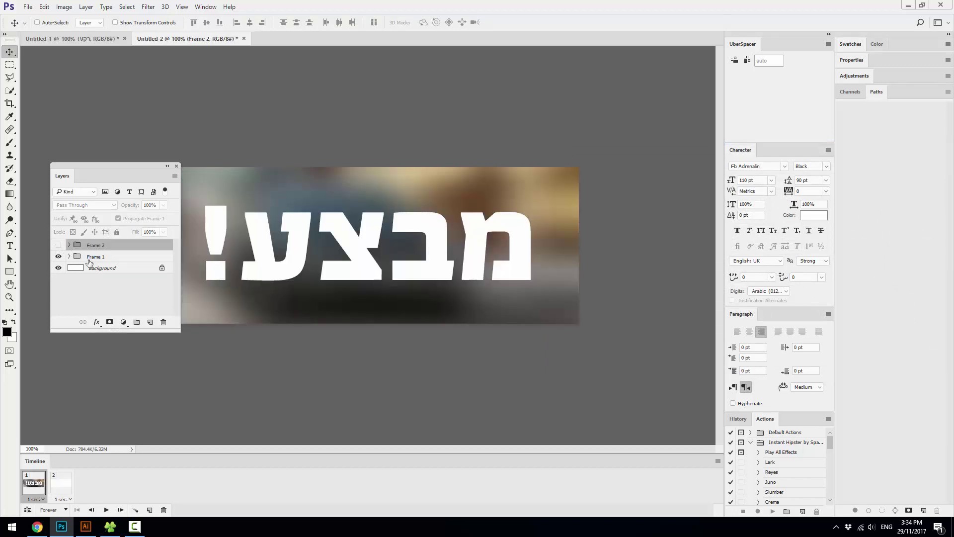
left_click(61, 485)
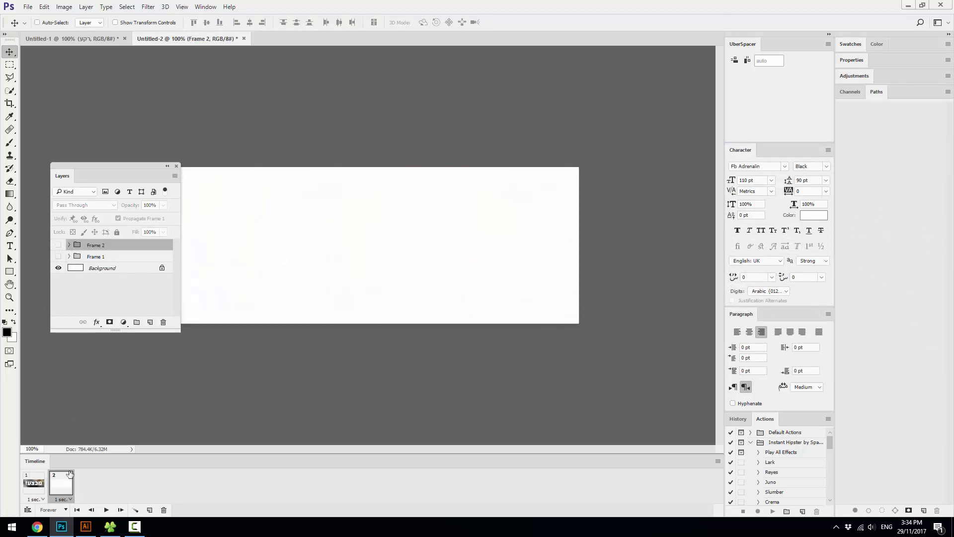
left_click(58, 245)
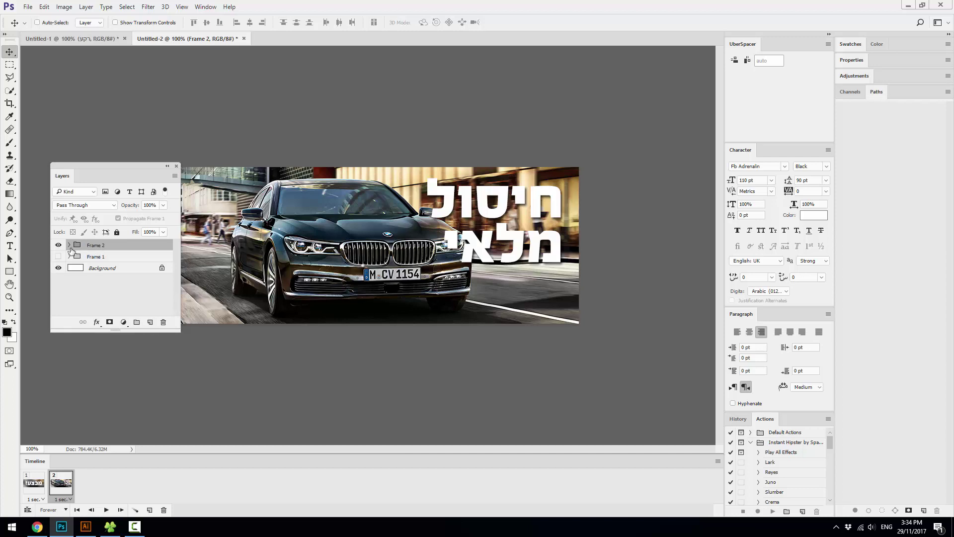
left_click(69, 245)
left_click(109, 271)
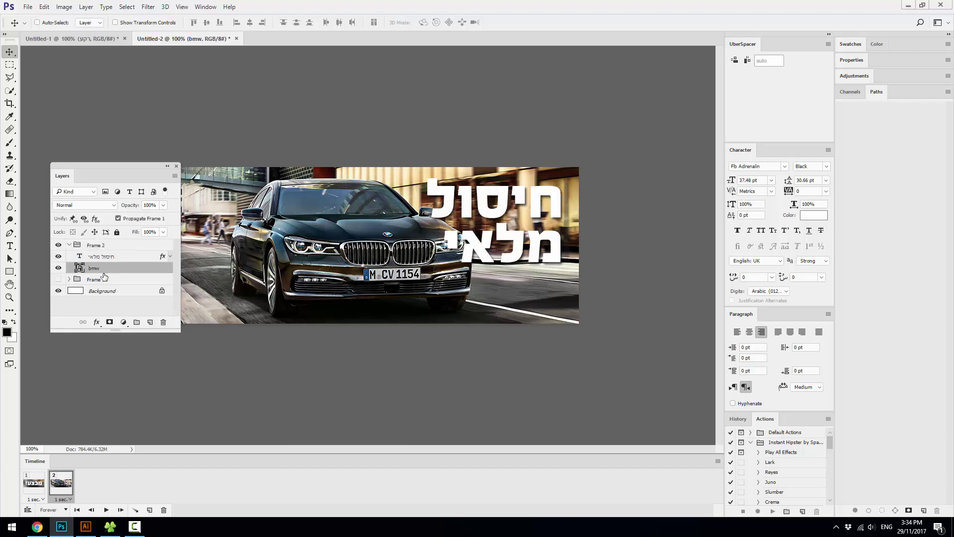
left_click(74, 279)
left_click(70, 279)
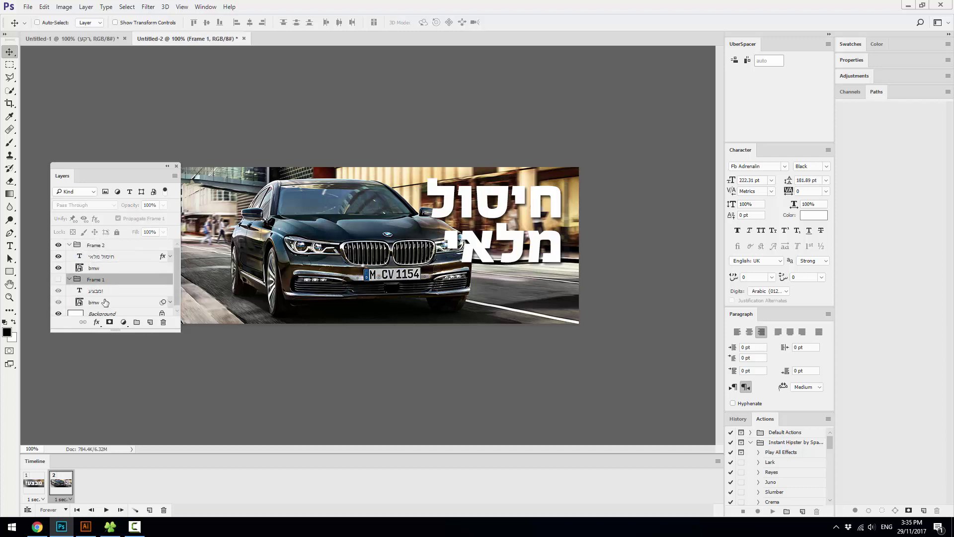
left_click(100, 300)
Rename Frame 2's car layer to 'bmw 1' and Frame 1's car layer to 'bmw Blur'.
double_click(93, 268)
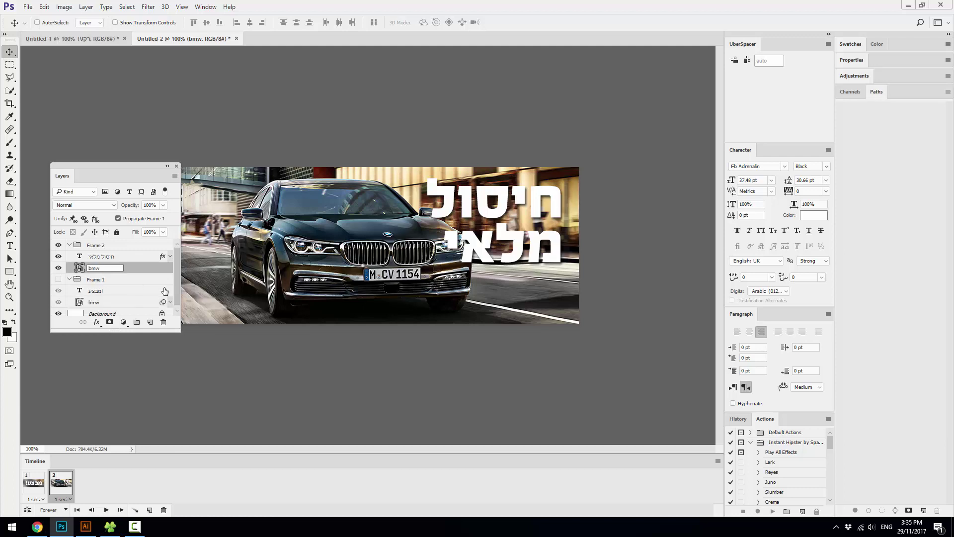
type(" 1")
key("Return")
double_click(95, 303)
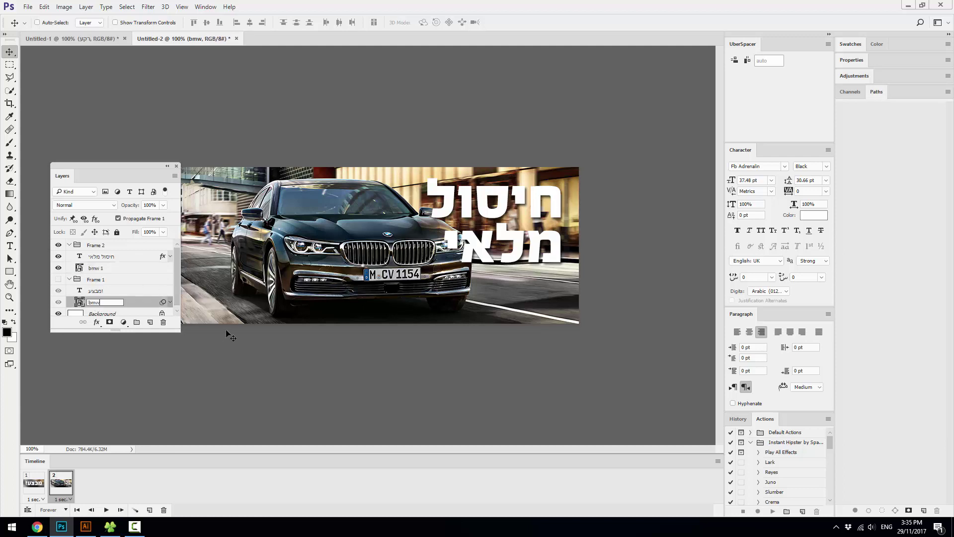
type(" Blur")
key("Return")
Duplicate bmw Blur and move the copy into Frame 2 beneath bmw 1.
left_click_drag(178, 332, 200, 376)
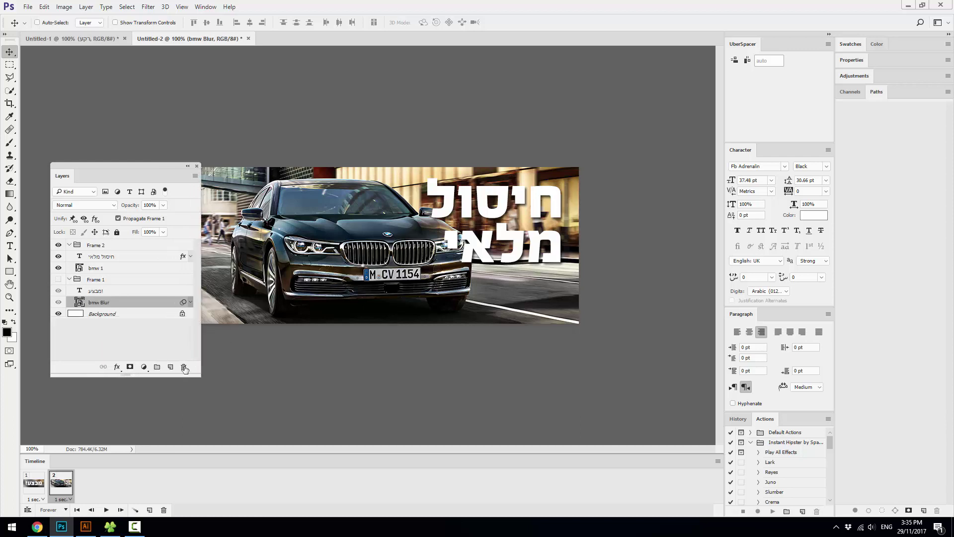
key("ctrl+j")
left_click_drag(109, 303, 116, 273)
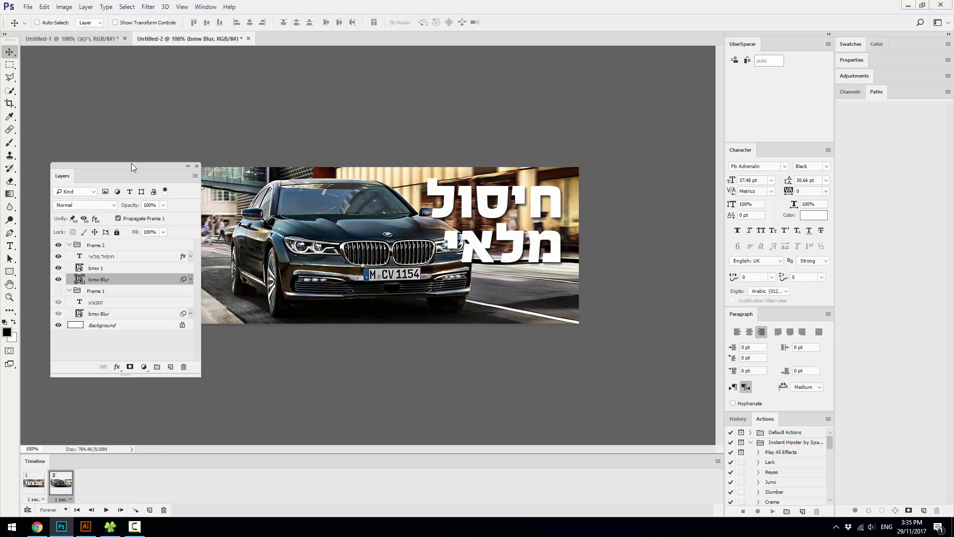
left_click_drag(132, 166, 117, 124)
left_click(57, 221)
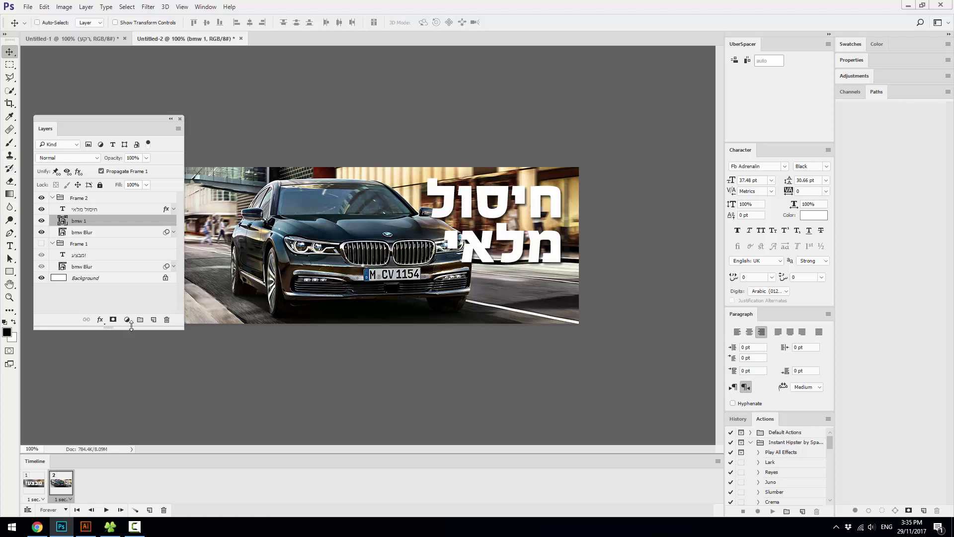
Add a mask to bmw 1 and polygon-lasso the right-side text area.
left_click(113, 319)
left_click_drag(10, 91, 37, 93)
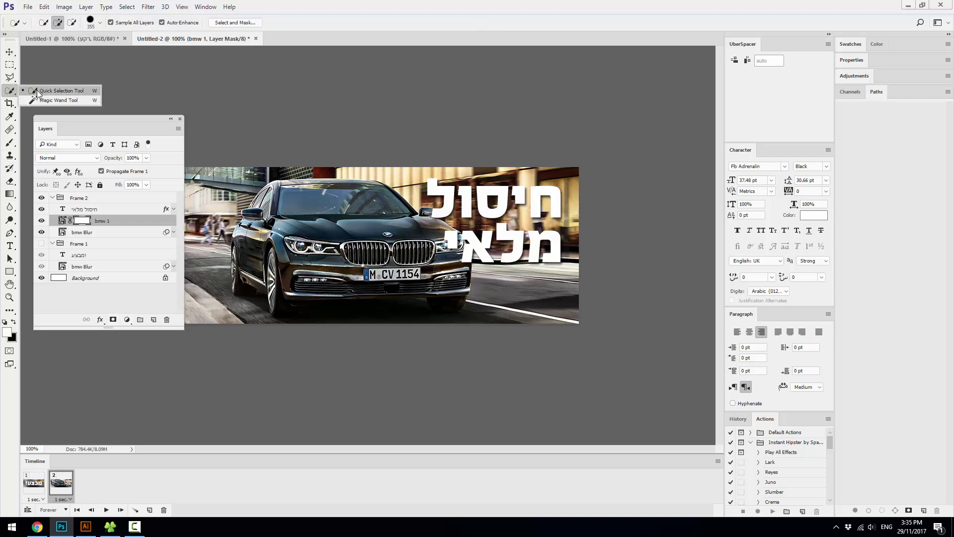
left_click(38, 90)
left_click(10, 77)
left_click(55, 87)
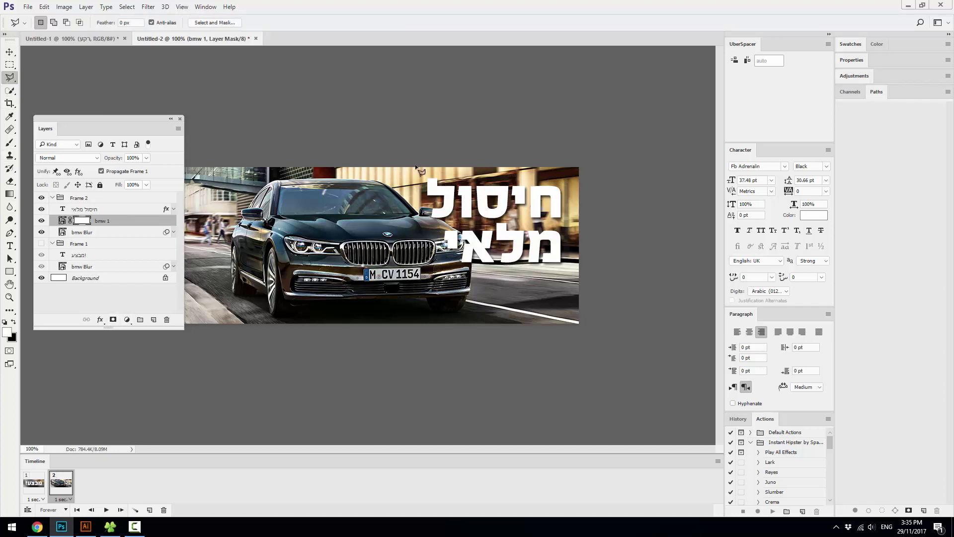
left_click(391, 155)
left_click(473, 345)
left_click(622, 347)
left_click(623, 133)
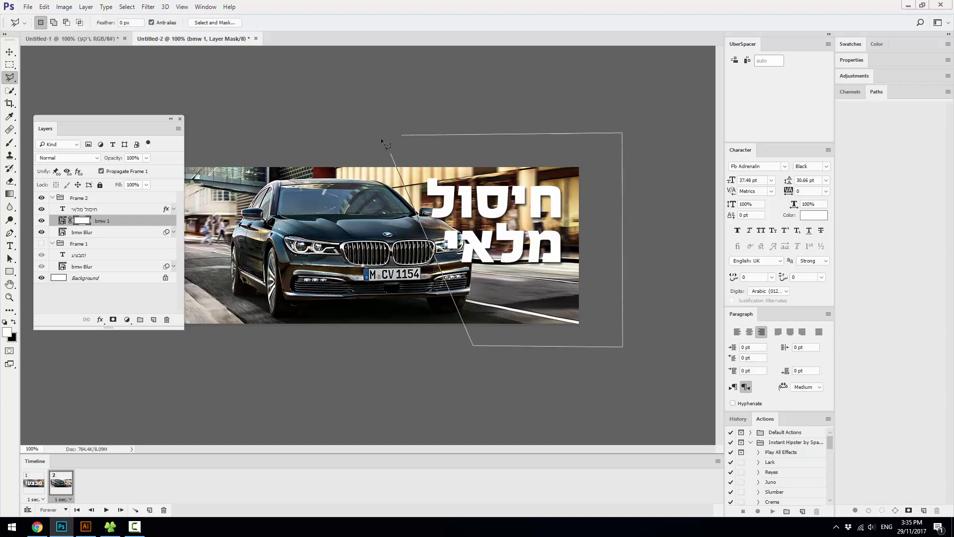
left_click(391, 155)
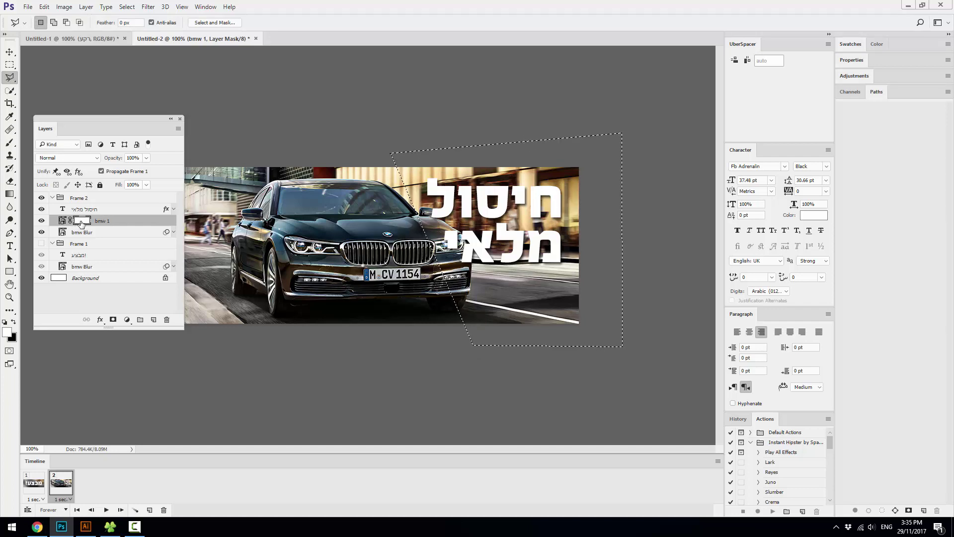
Fill the selected mask area with black, deselect, and check the result against bmw Blur.
left_click(14, 322)
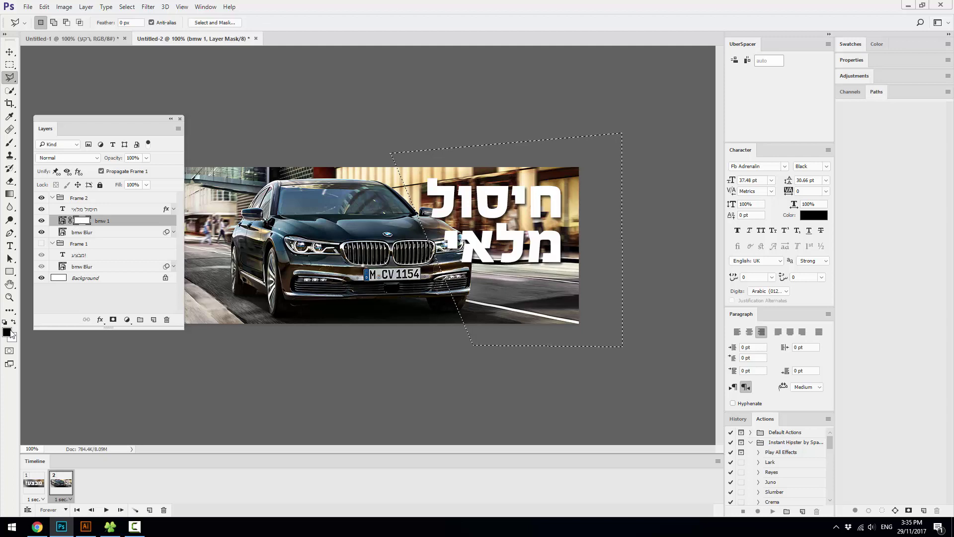
key("alt+BackSpace")
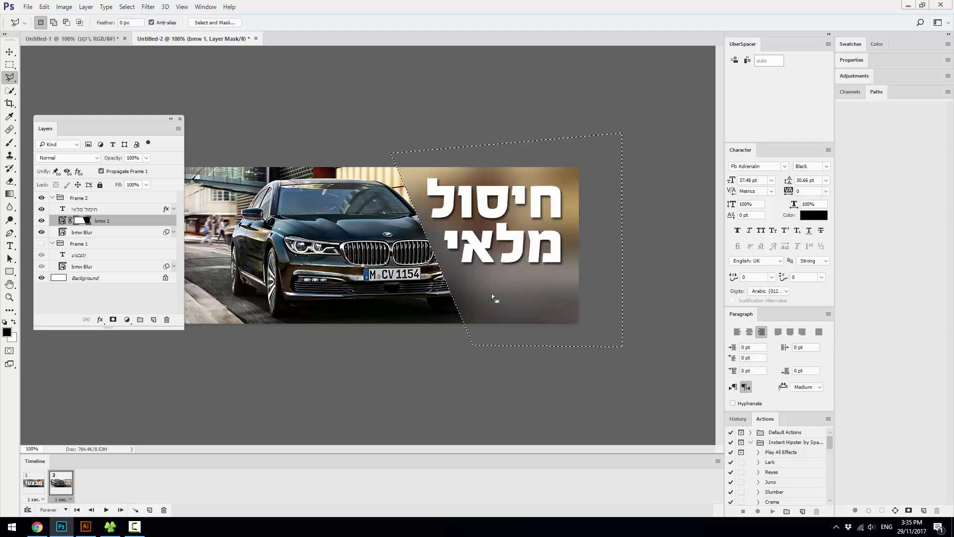
key("ctrl+d")
left_click(41, 232)
left_click(52, 198)
Set the timeline frame delay to 2 seconds.
left_click(40, 490)
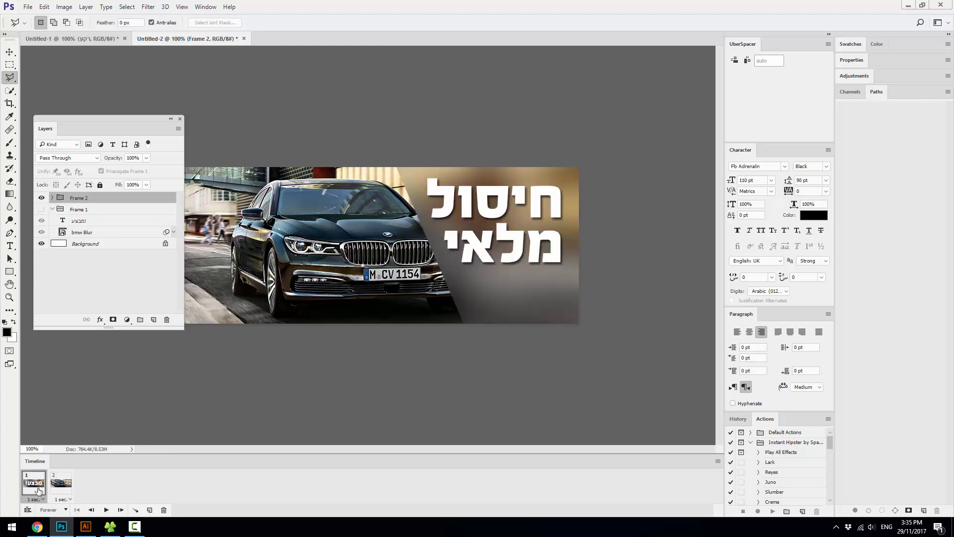
left_click(66, 489)
left_click(34, 484)
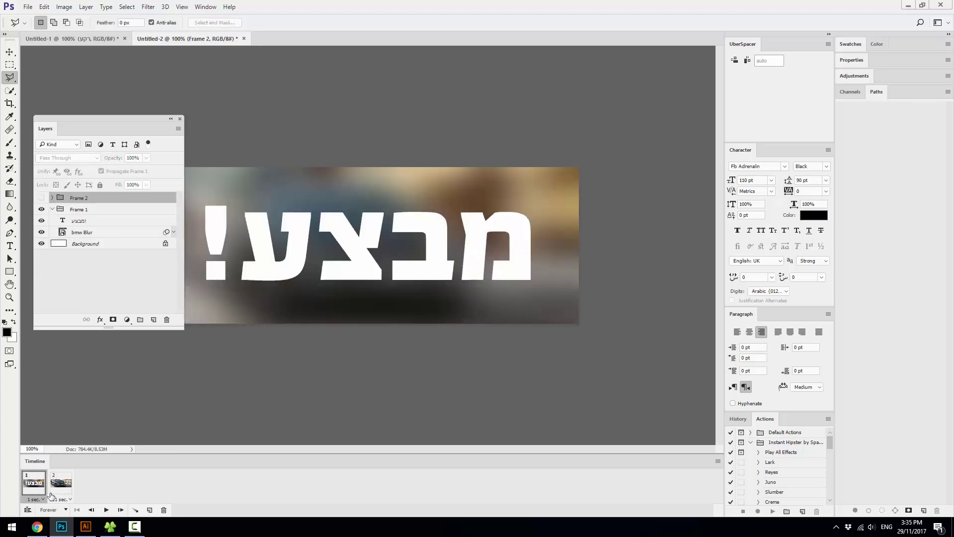
left_click(70, 499)
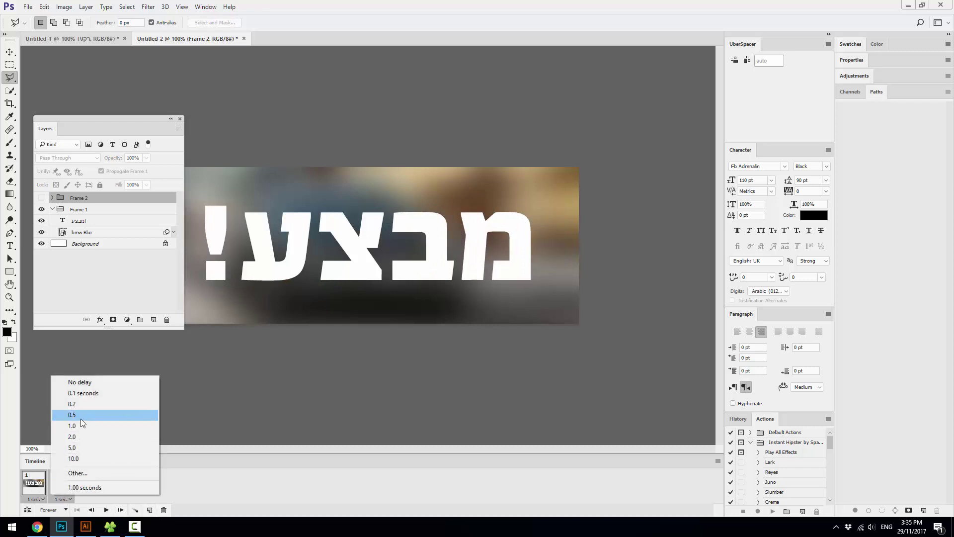
left_click(78, 437)
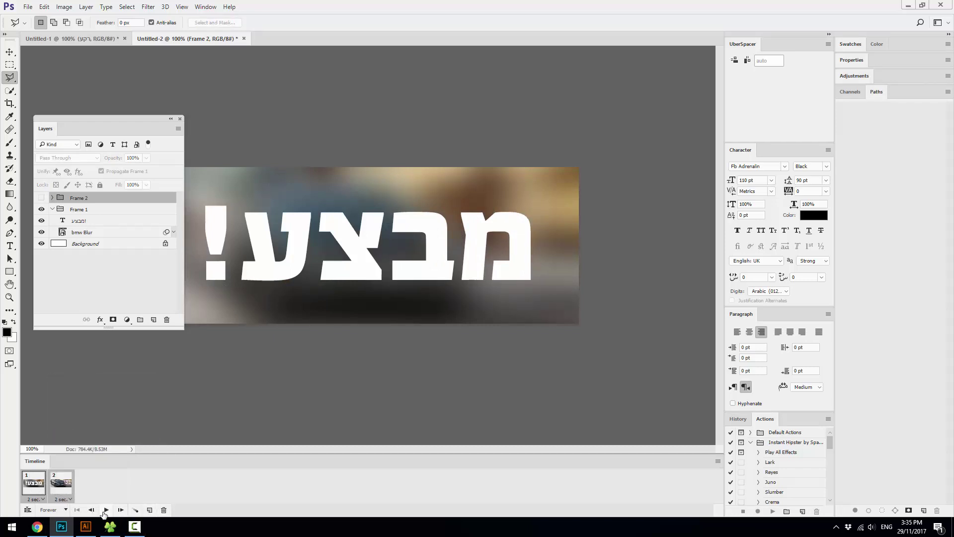
Play and stop the animation preview, then compare the first and second frames.
left_click(106, 510)
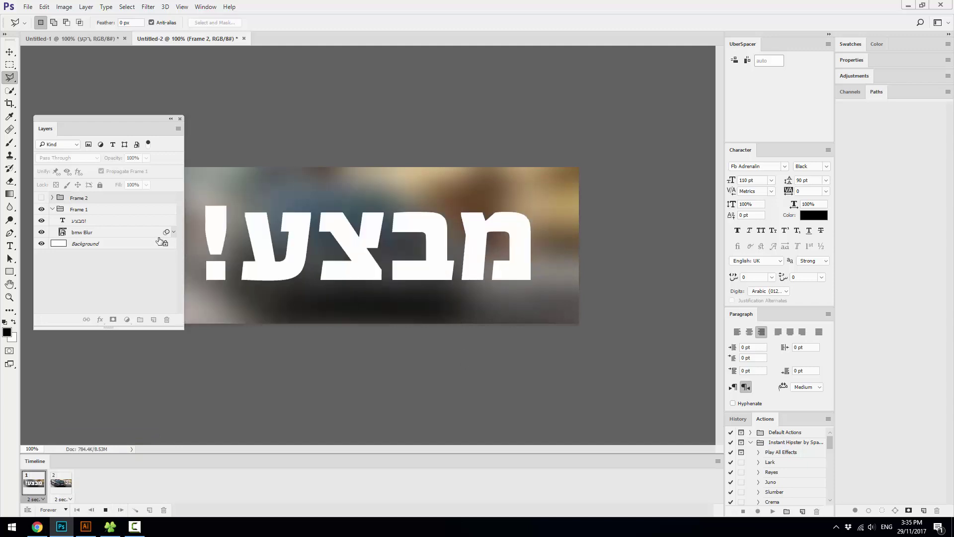
left_click(105, 510)
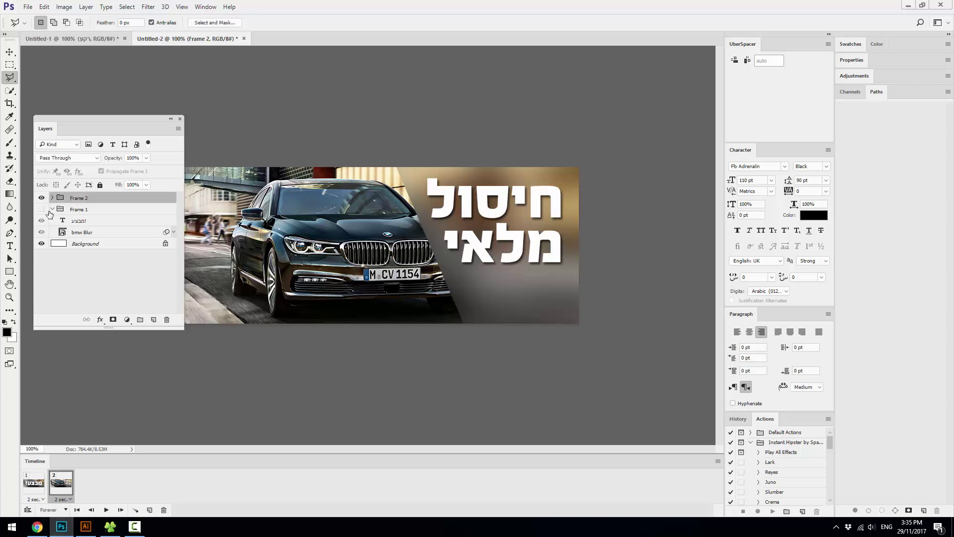
left_click(52, 209)
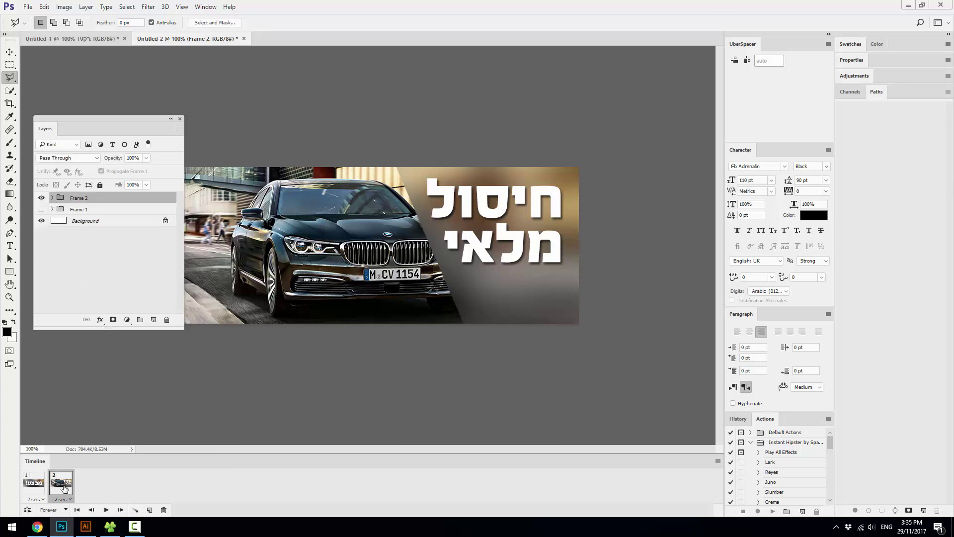
left_click(36, 492)
left_click(66, 210)
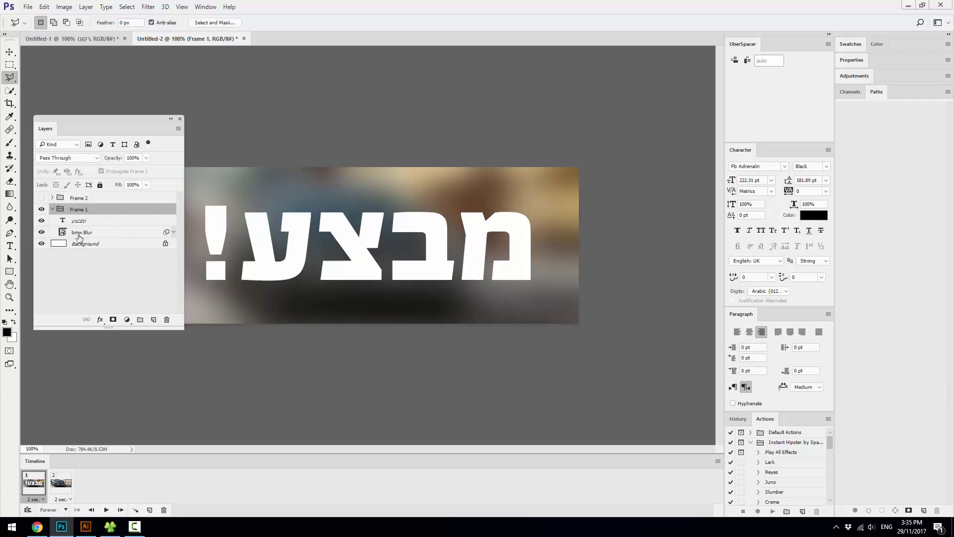
left_click(53, 209)
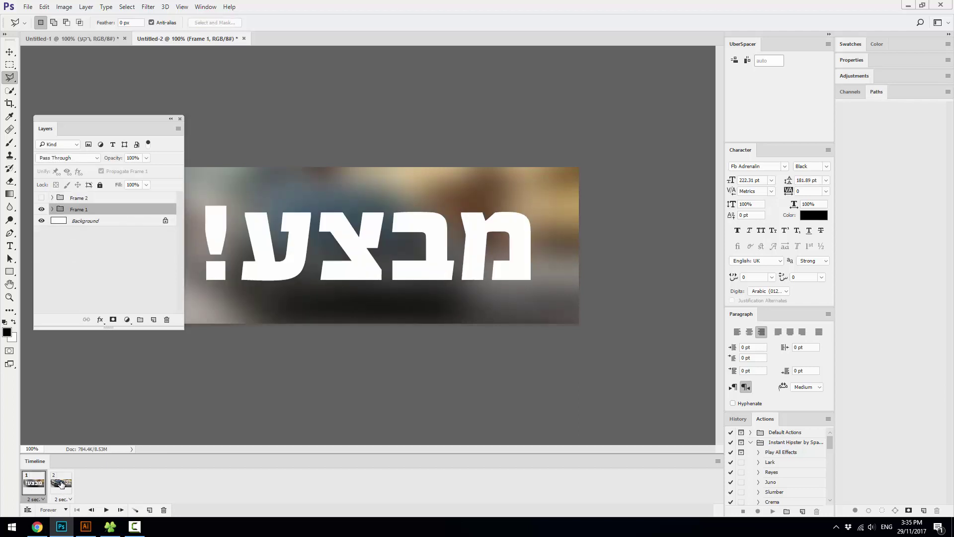
left_click(61, 491)
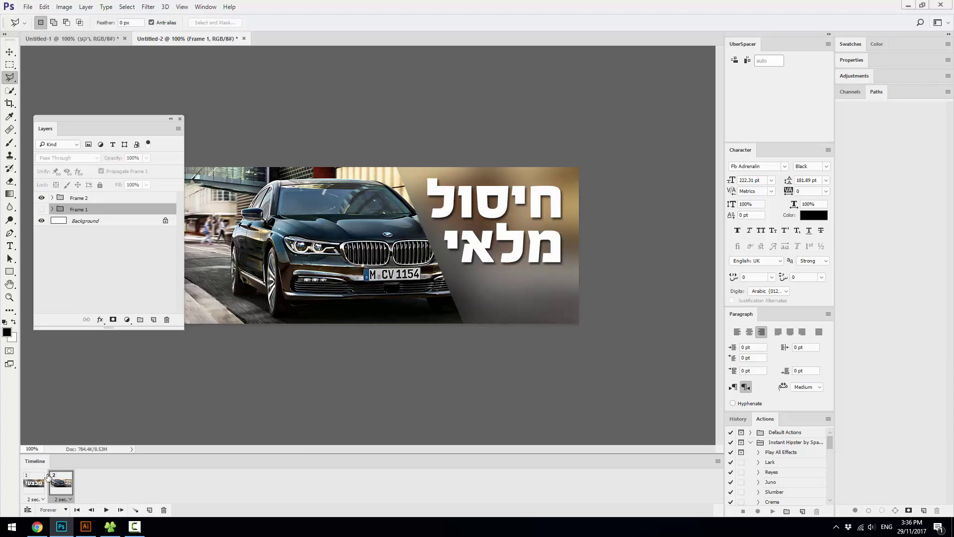
left_click(35, 483)
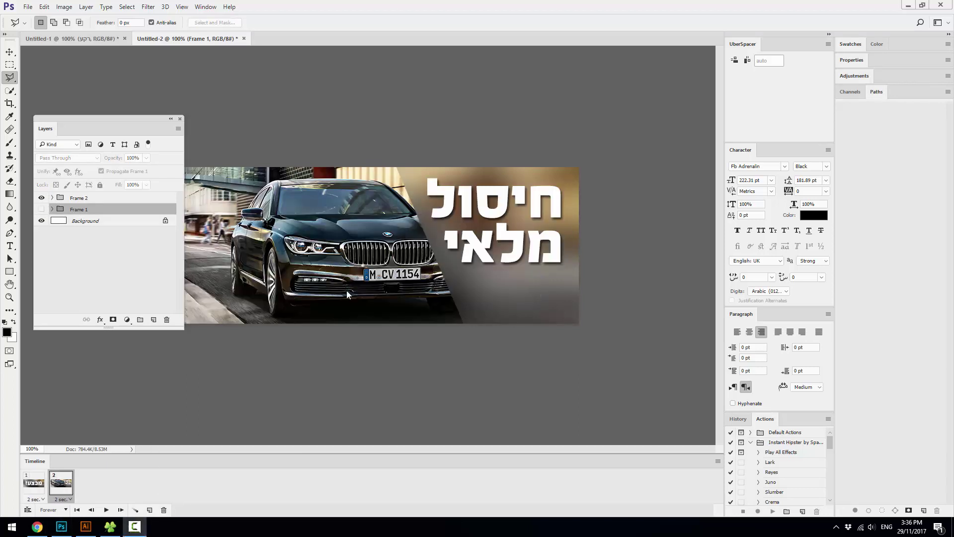
Close the banner document, then delete the video and עיגול layers from Untitled-1.
key("ctrl+w")
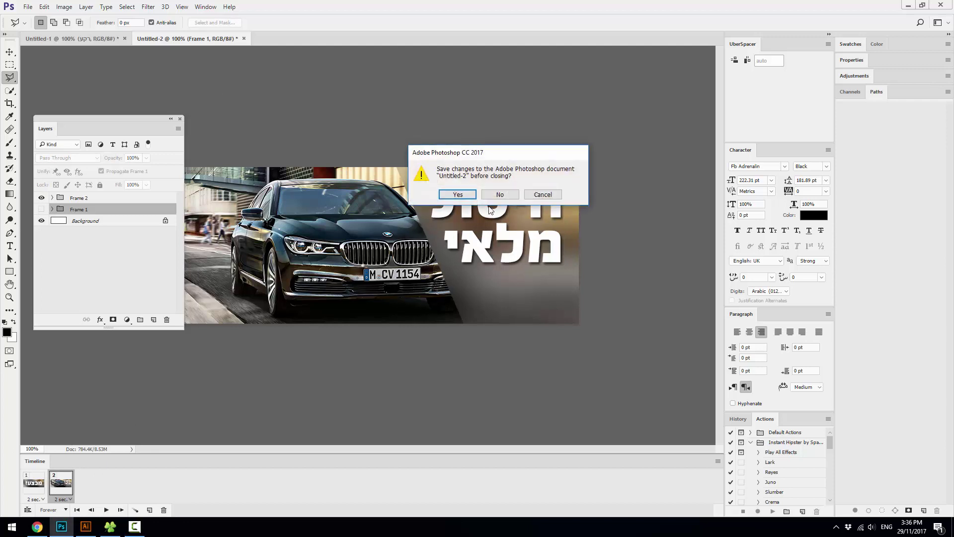
left_click(499, 196)
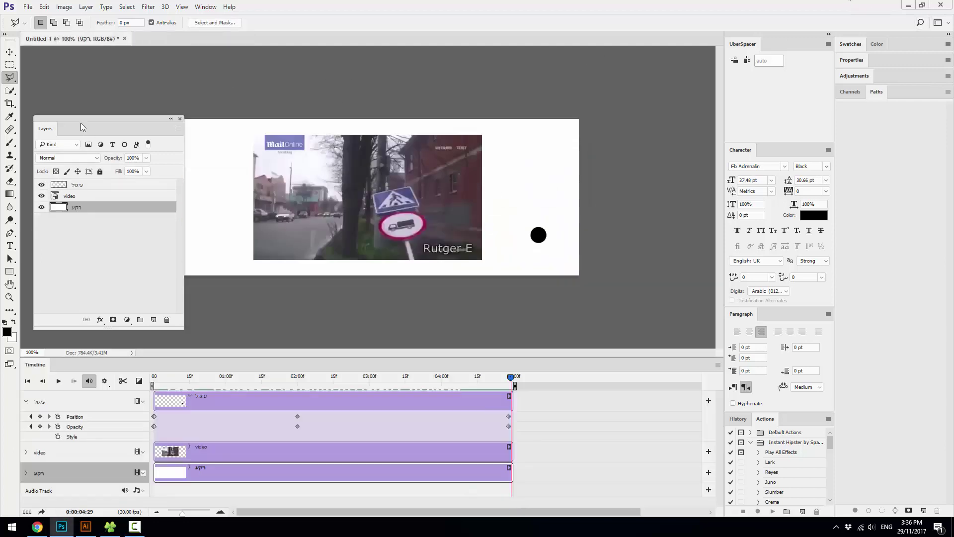
mouse_move(82, 127)
left_mouse_down()
mouse_move(886, 95)
mouse_move(847, 93)
left_mouse_up()
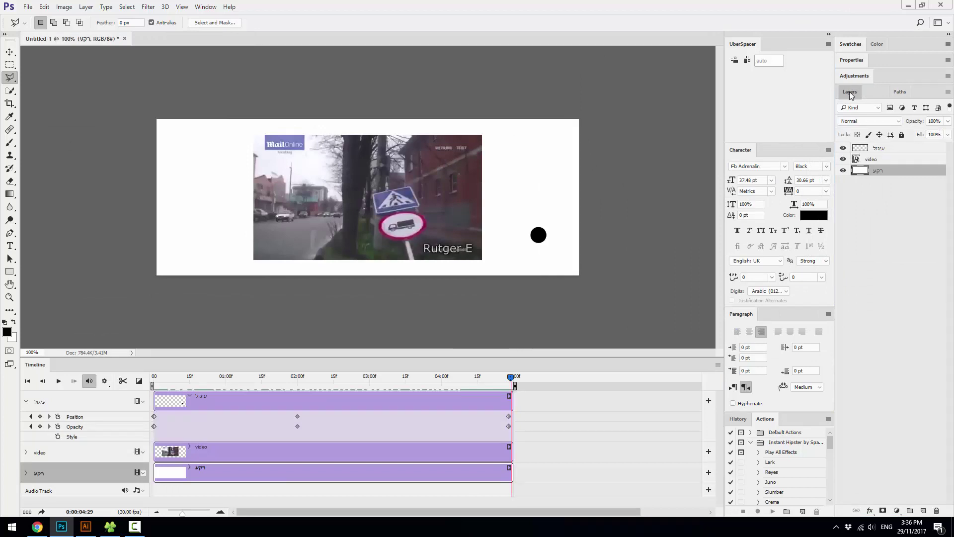
left_click(890, 159)
left_click(890, 148, "shift")
mouse_move(882, 154)
left_mouse_down()
mouse_move(944, 511)
mouse_move(937, 511)
left_mouse_up()
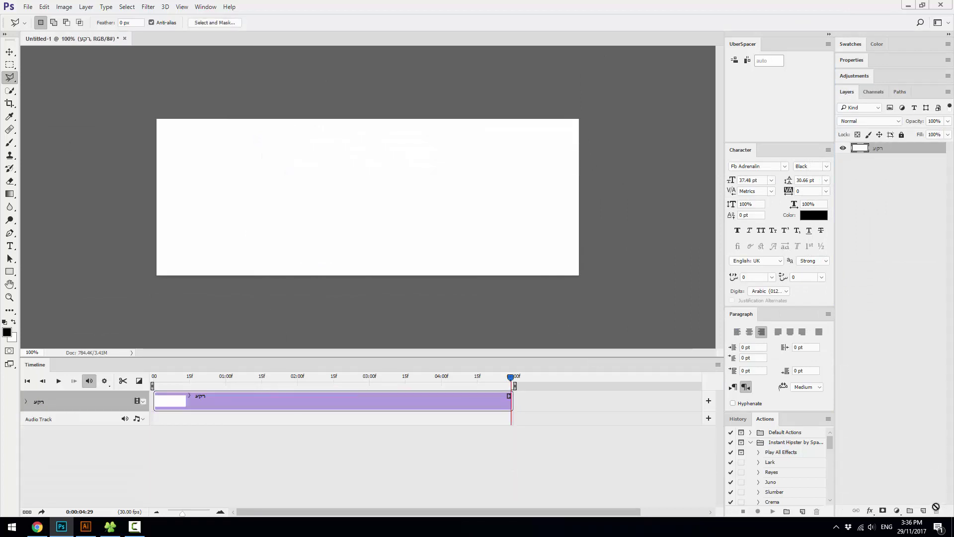
Select the baby animation file in Explorer's Gif & Video folder, then switch to Chrome.
left_click(109, 527)
left_click(546, 122)
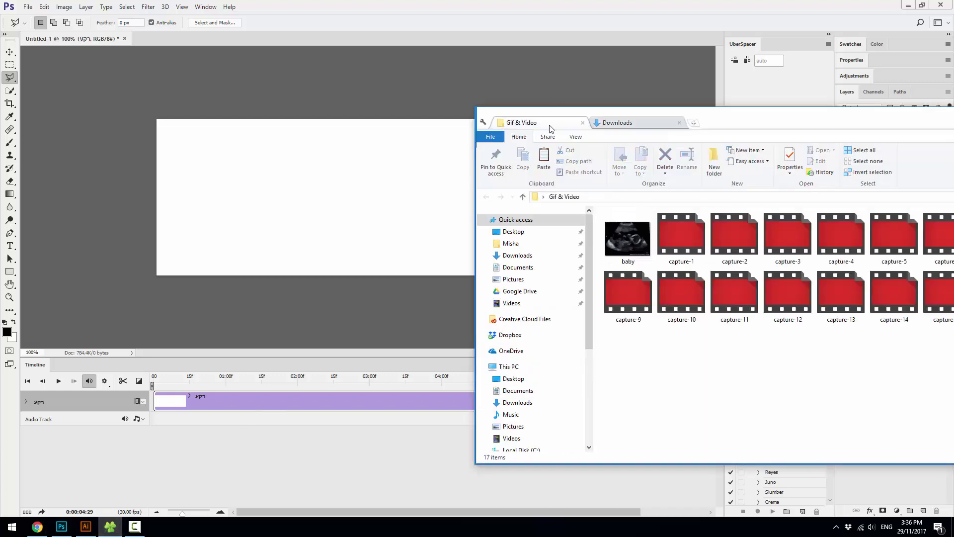
left_click(643, 241)
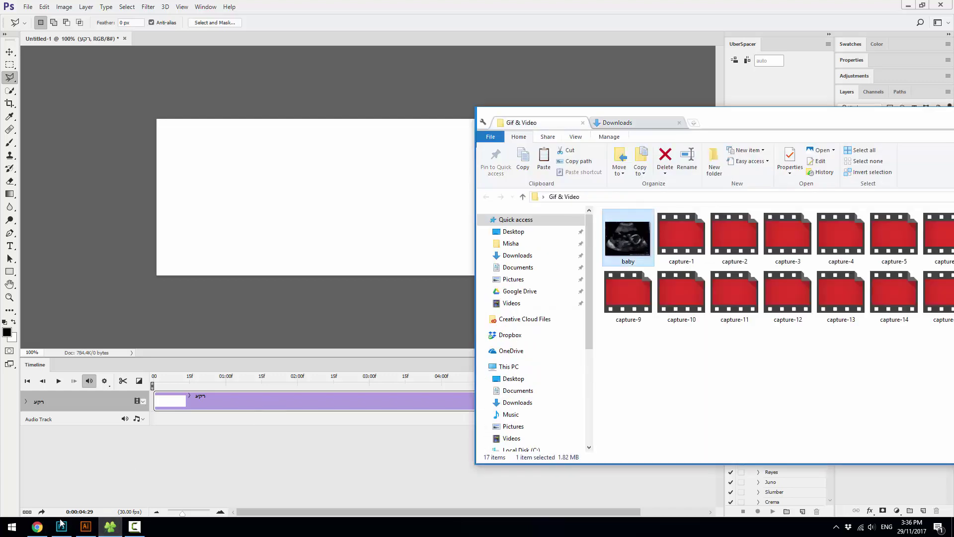
left_click(37, 527)
Drag baby.gif into a new Chrome tab to preview it, then return to the Gif & Video folder.
key("ctrl+t")
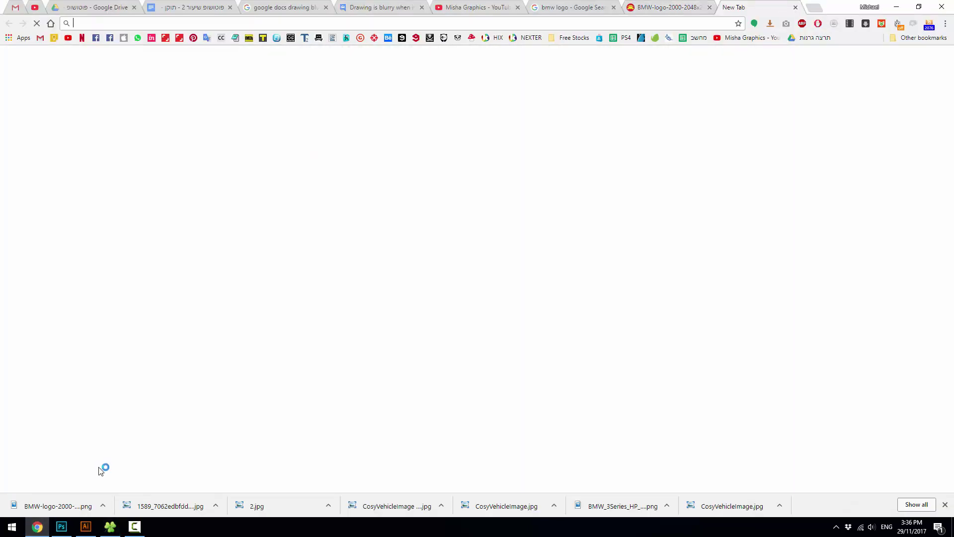
left_click(109, 527)
left_click_drag(624, 234, 223, 226)
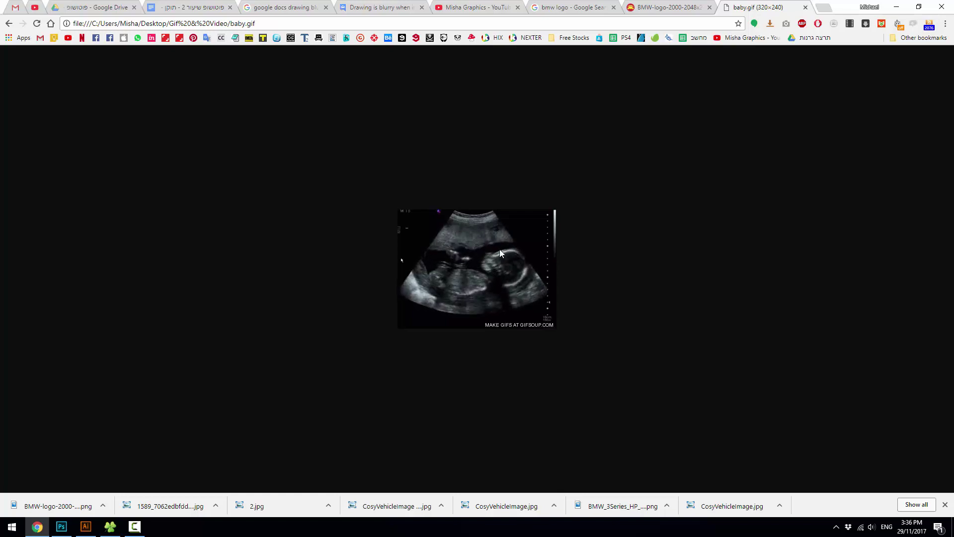
left_click(61, 527)
left_click(110, 527)
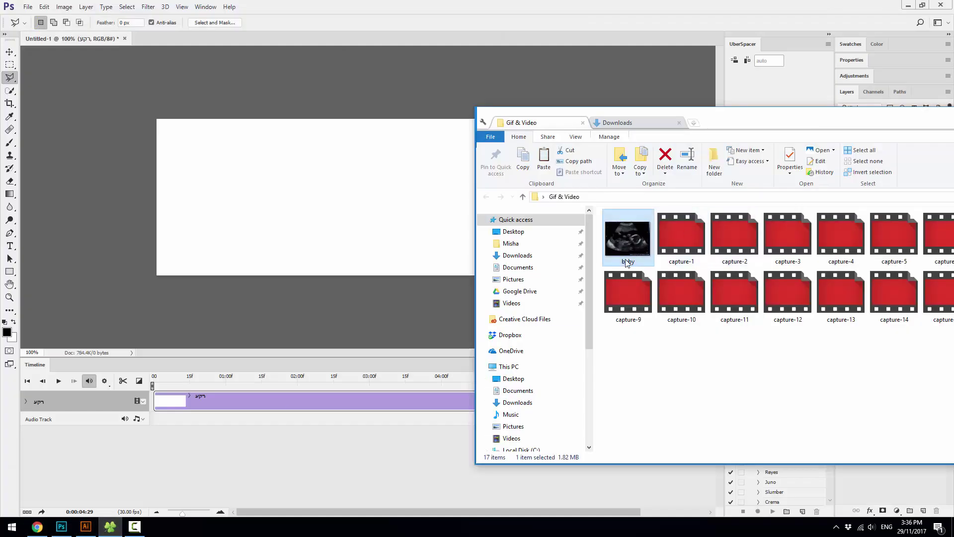
Drag baby.gif onto Photoshop to open its frames, then scroll the Timeline frame strip.
left_click_drag(627, 264, 480, 5)
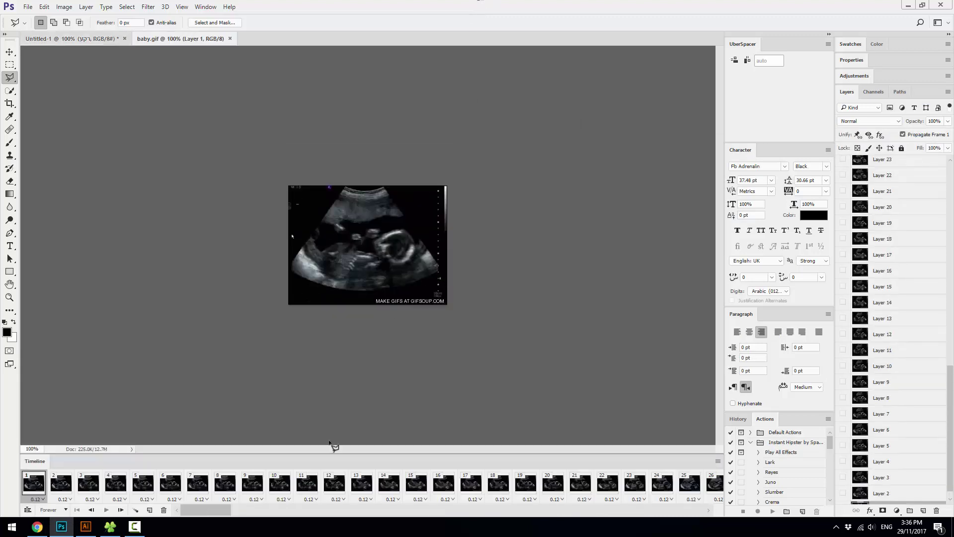
left_click_drag(200, 511, 503, 509)
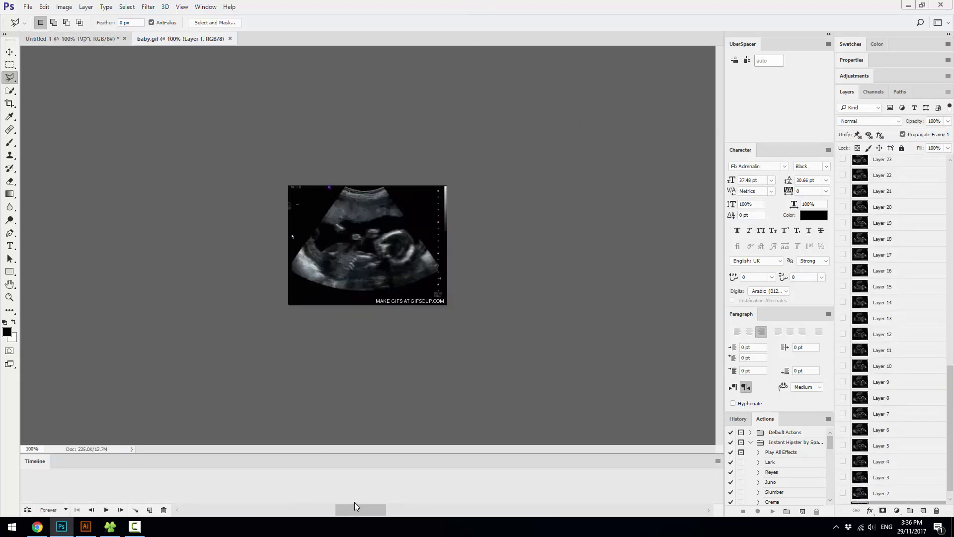
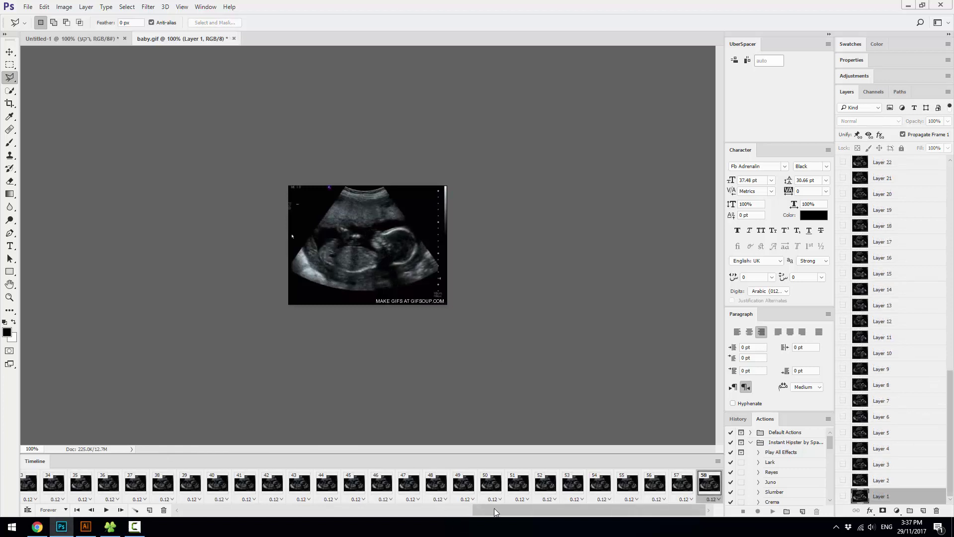
Switch from the Untitled-1 banner document back to the baby.gif animation.
left_click_drag(494, 508, 443, 506)
left_click(79, 39)
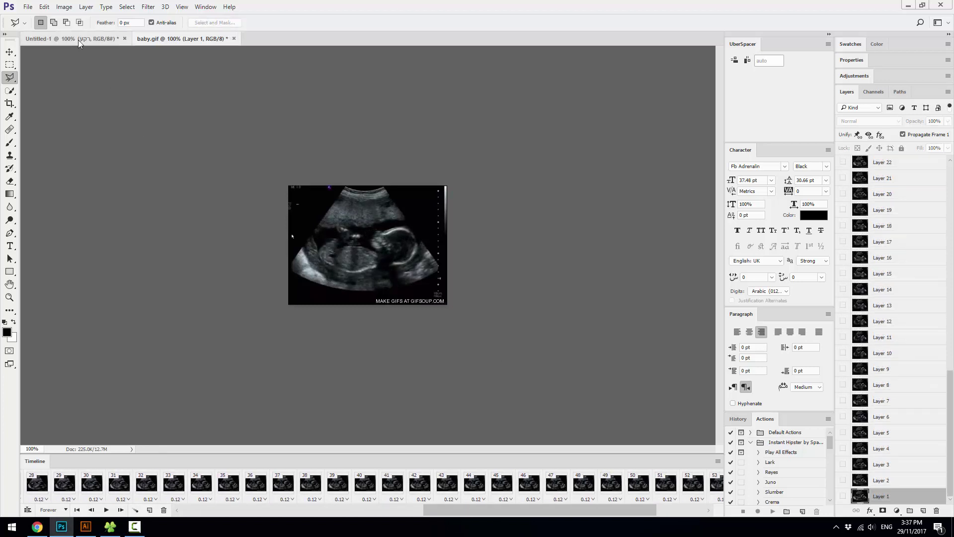
left_click(183, 39)
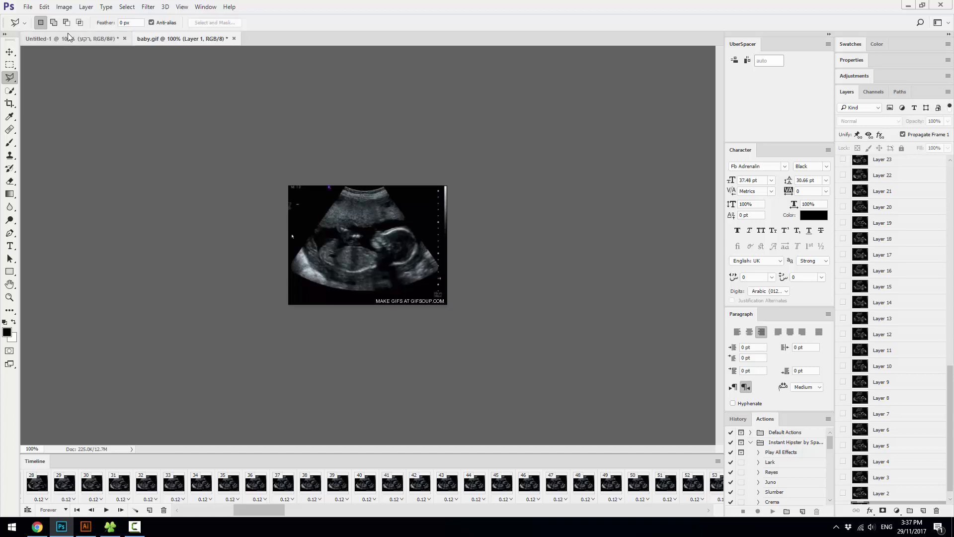
Render the baby.gif animation as baby.mp4 (H.264, 320×240, 30 fps) to the Desktop.
left_click(28, 7)
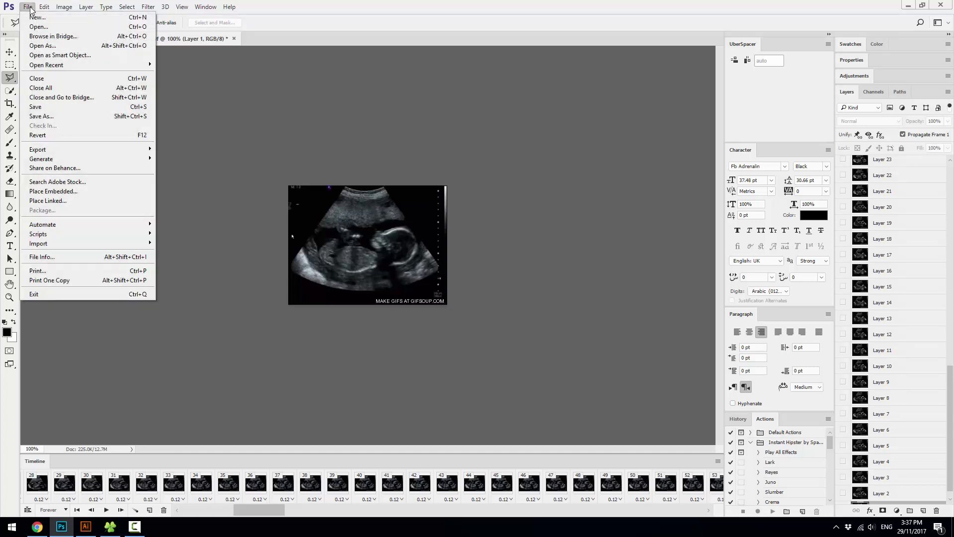
left_click(364, 158)
scroll(886, 331, "up", 6)
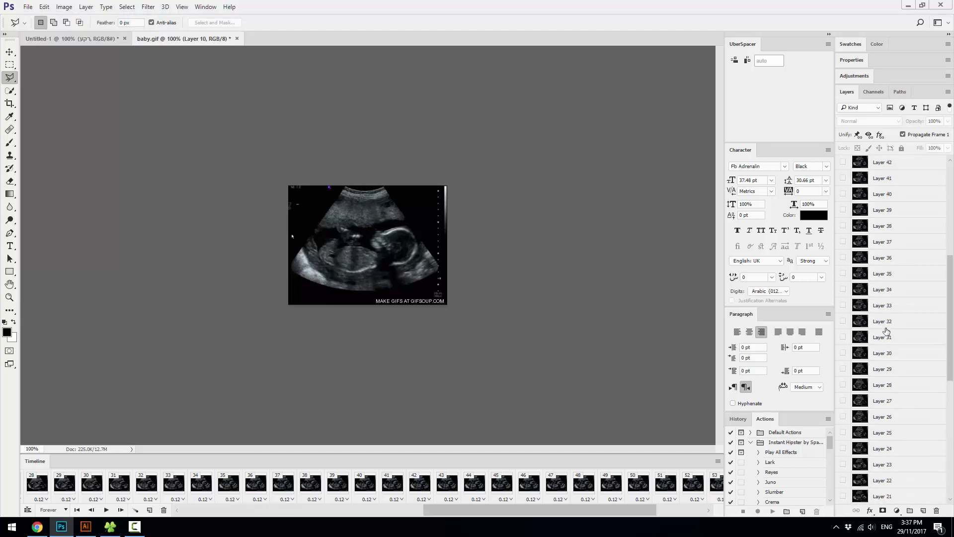
scroll(895, 348, "down", 10)
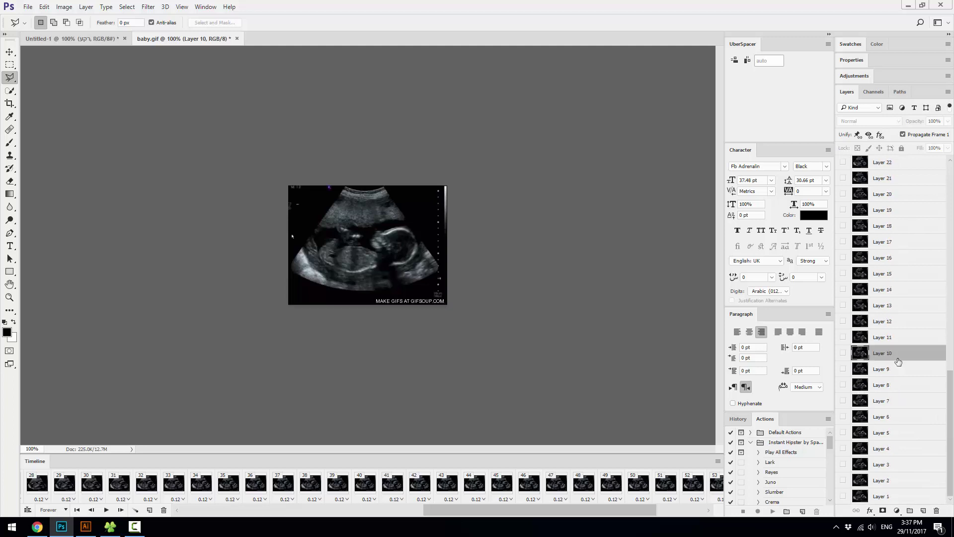
left_click(29, 8)
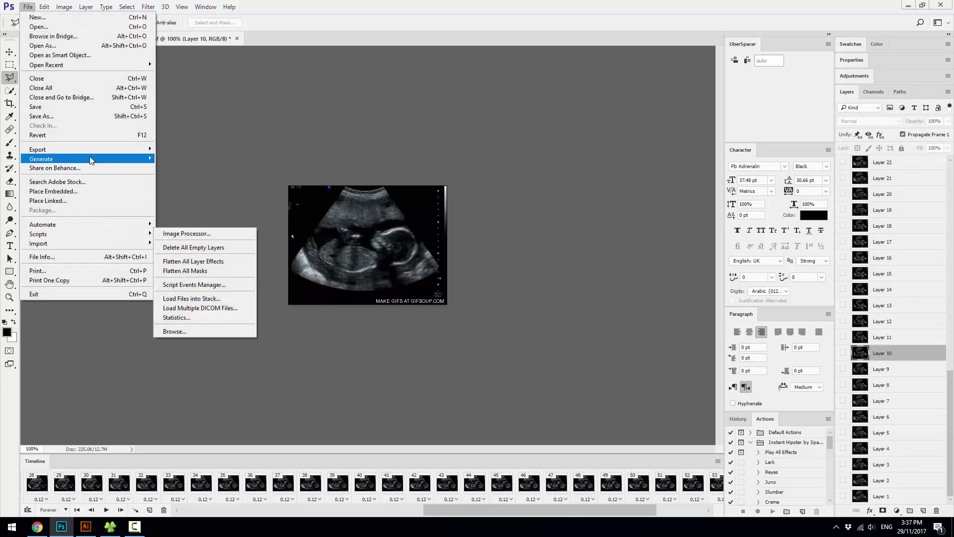
mouse_move(45, 149)
left_click(189, 281)
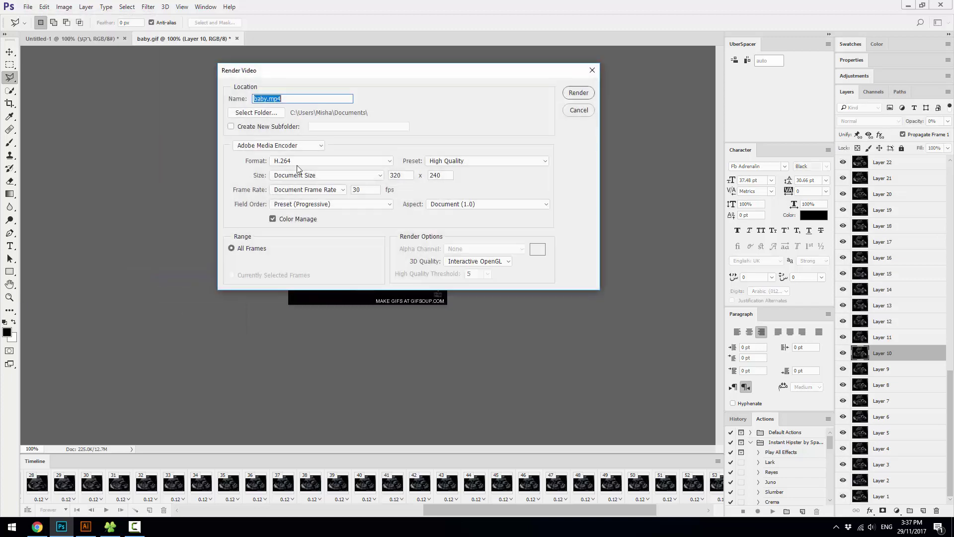
left_click(267, 114)
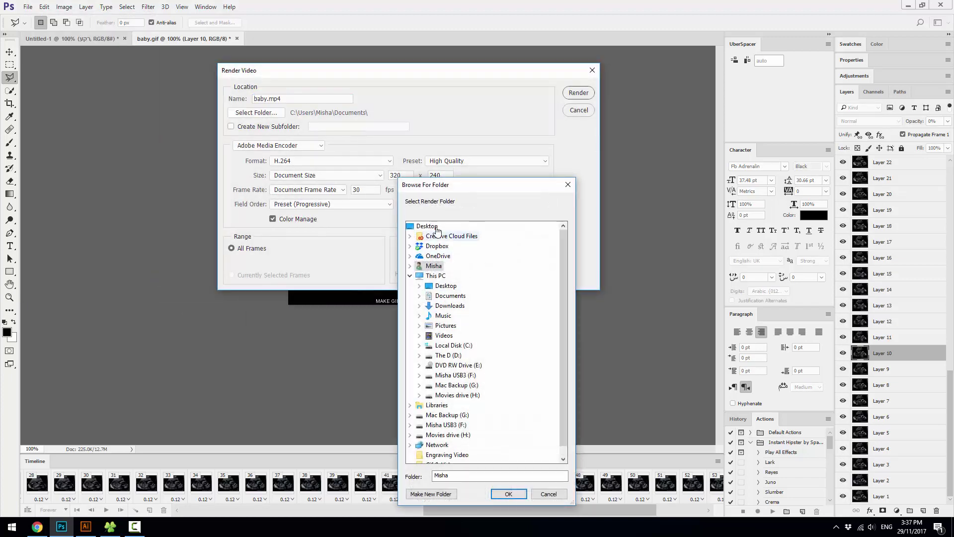
left_click(510, 493)
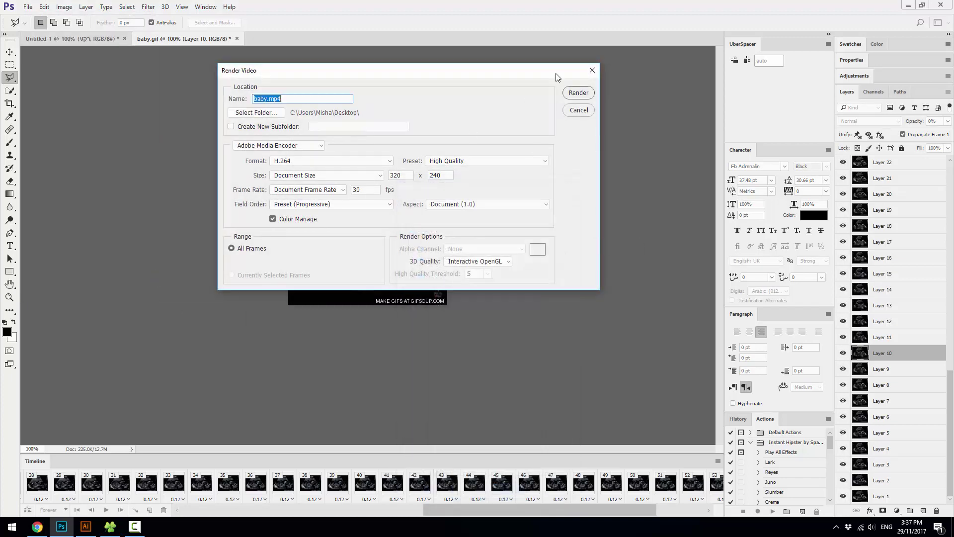
left_click(579, 93)
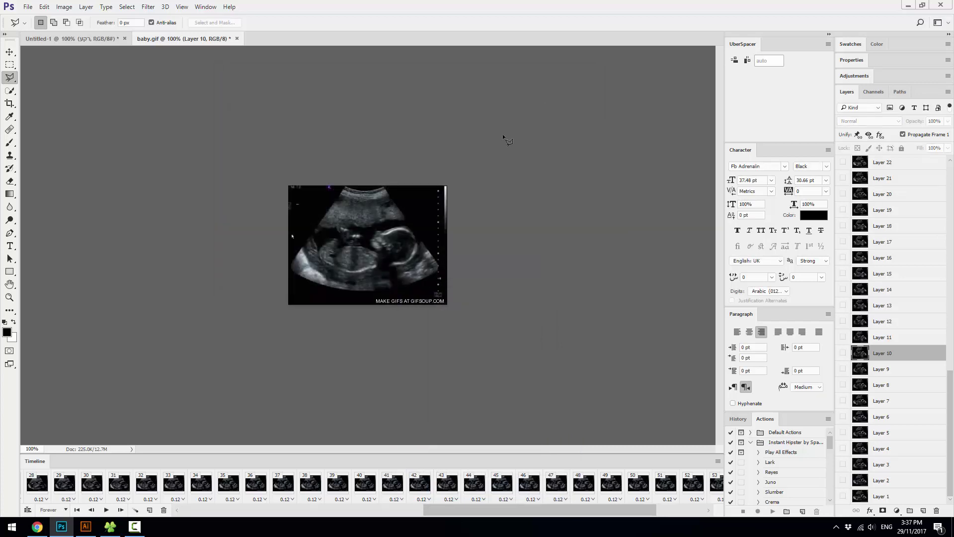
Place the rendered baby video from the Desktop into the Untitled-1 banner as a new layer.
left_click(108, 38)
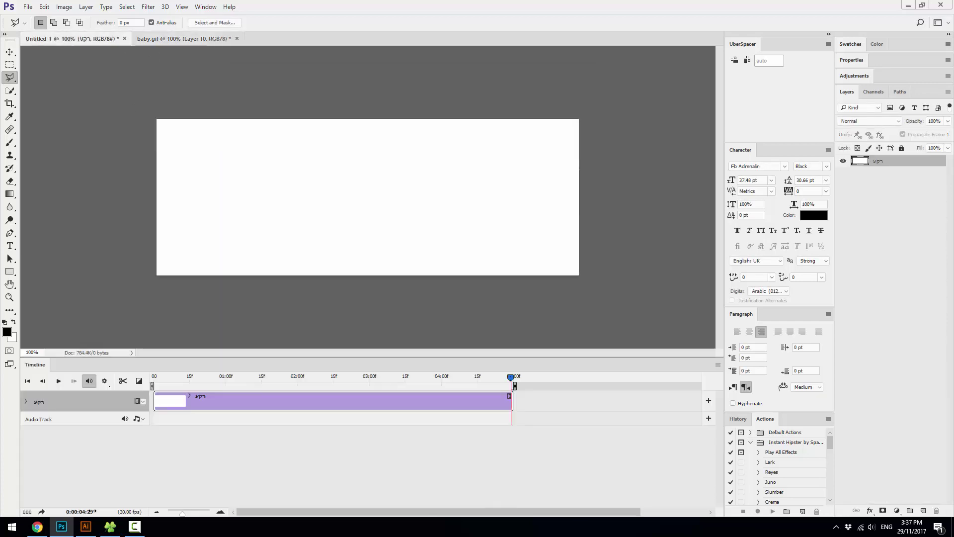
key("alt+Tab")
left_click(618, 123)
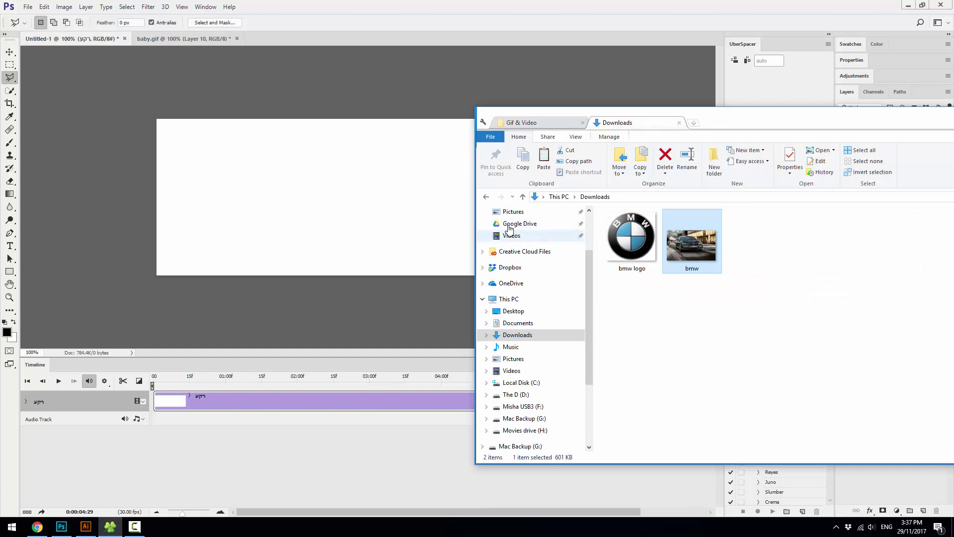
scroll(591, 275, "up", 1)
left_click(514, 323)
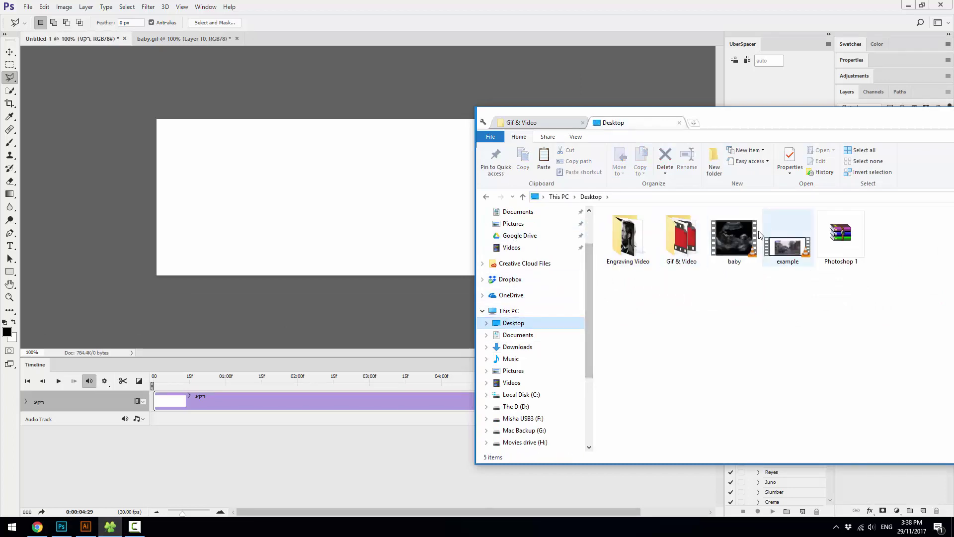
left_click_drag(734, 237, 356, 207)
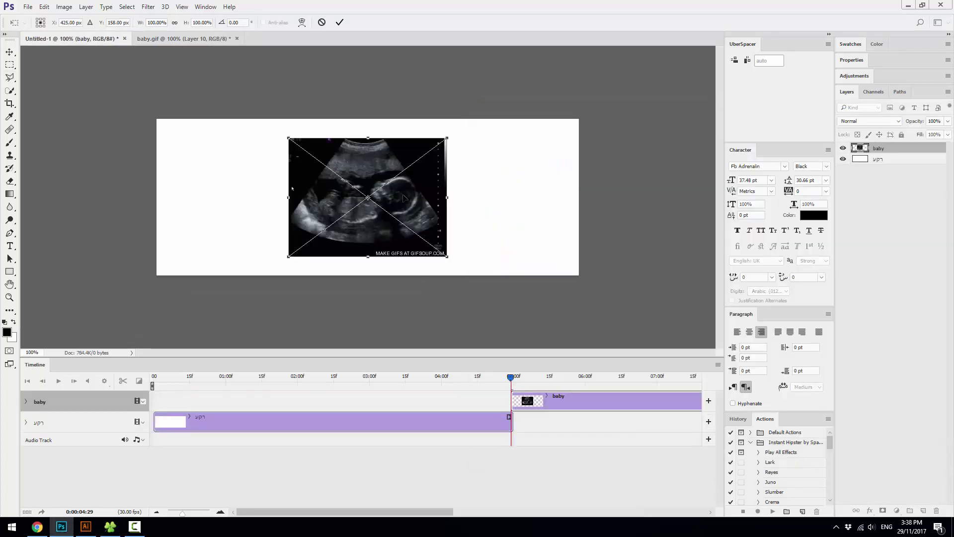
key("Return")
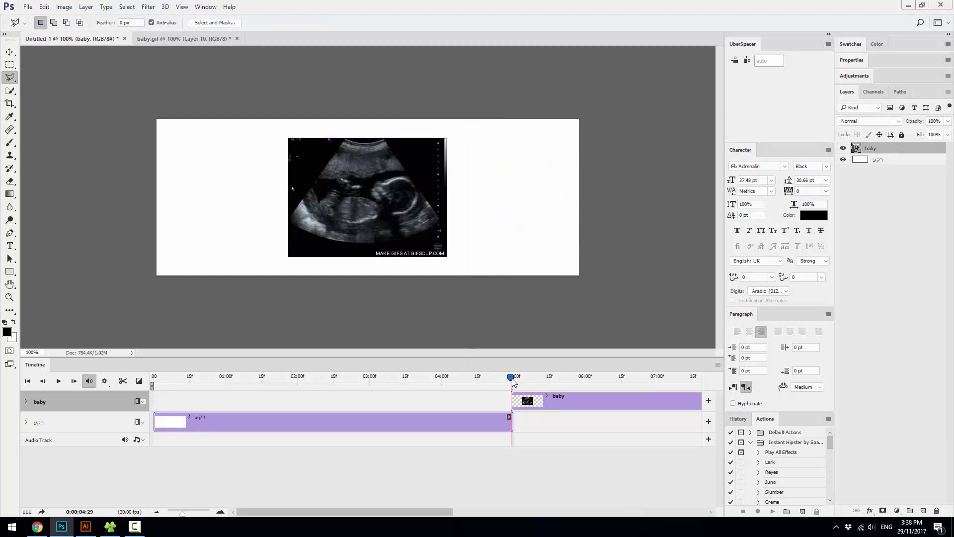
mouse_move(512, 379)
left_mouse_down()
mouse_move(482, 379)
mouse_move(511, 379)
left_mouse_up()
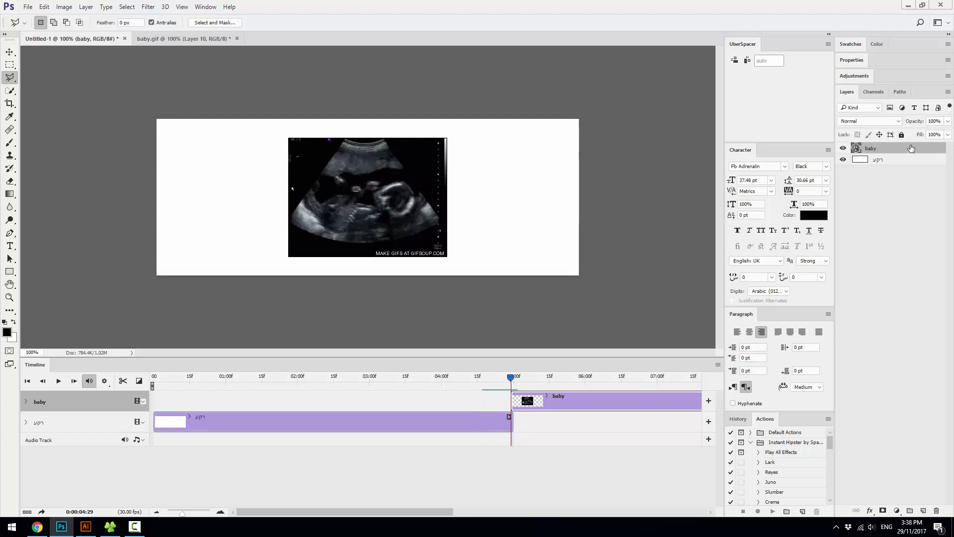
Delete the misplaced baby layer and re-place the video so it starts at the timeline beginning.
left_click_drag(911, 149, 937, 510)
left_click_drag(511, 380, 153, 381)
left_click(110, 526)
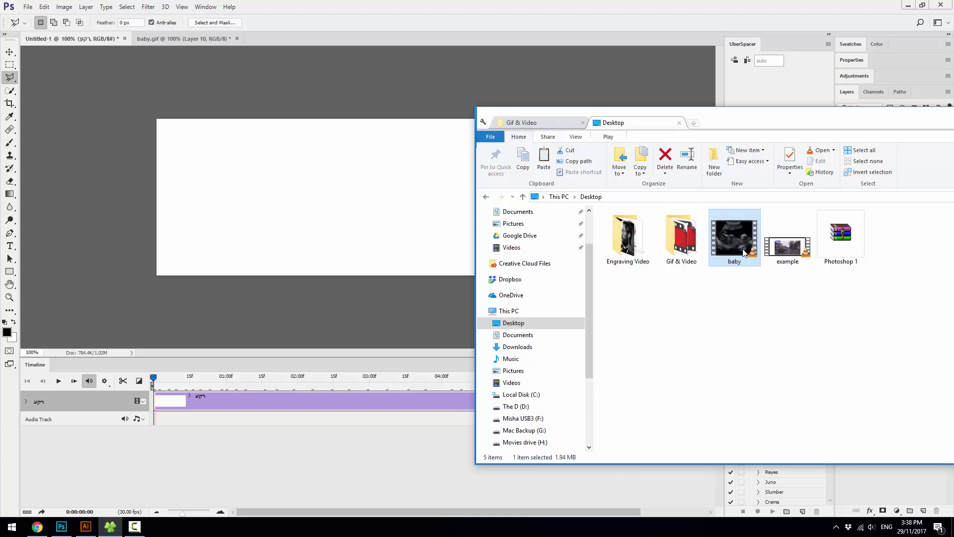
left_click_drag(735, 237, 326, 174)
key("Return")
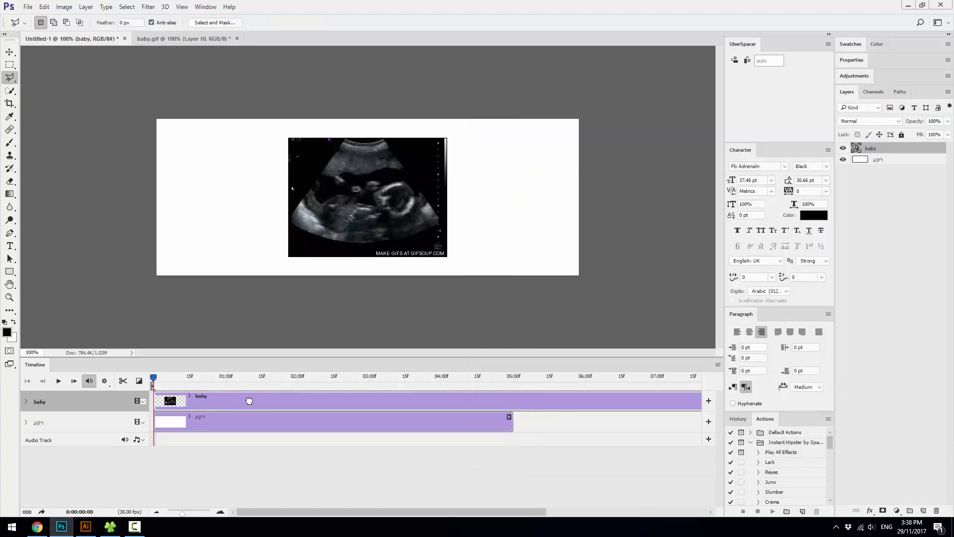
left_click_drag(249, 400, 234, 400)
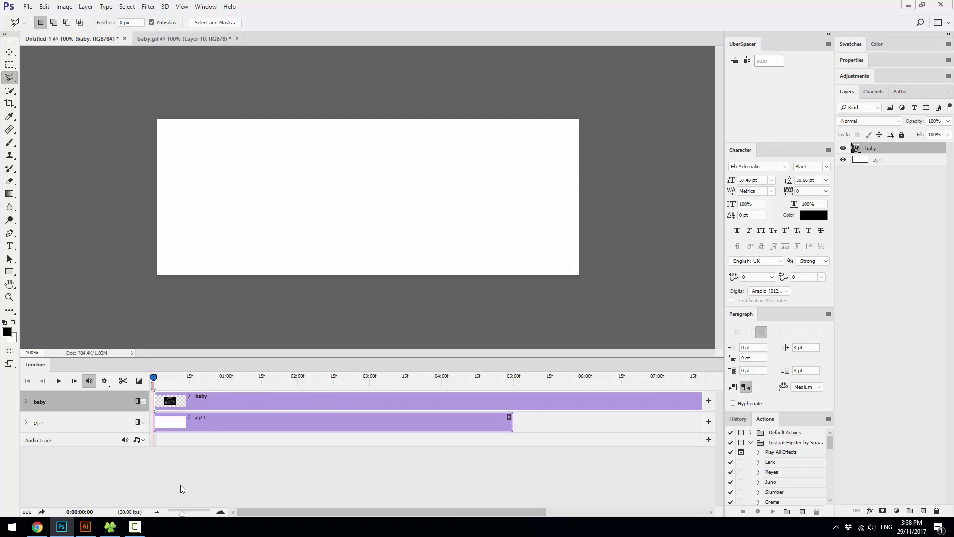
Stretch the רקע background clip to match the baby clip's length.
left_click(157, 511)
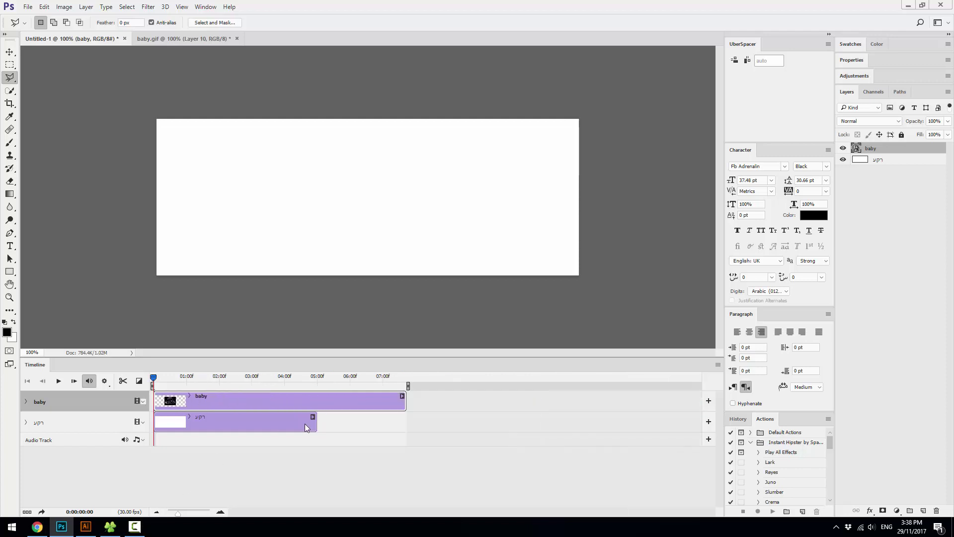
left_click(306, 423)
left_click_drag(316, 423, 406, 422)
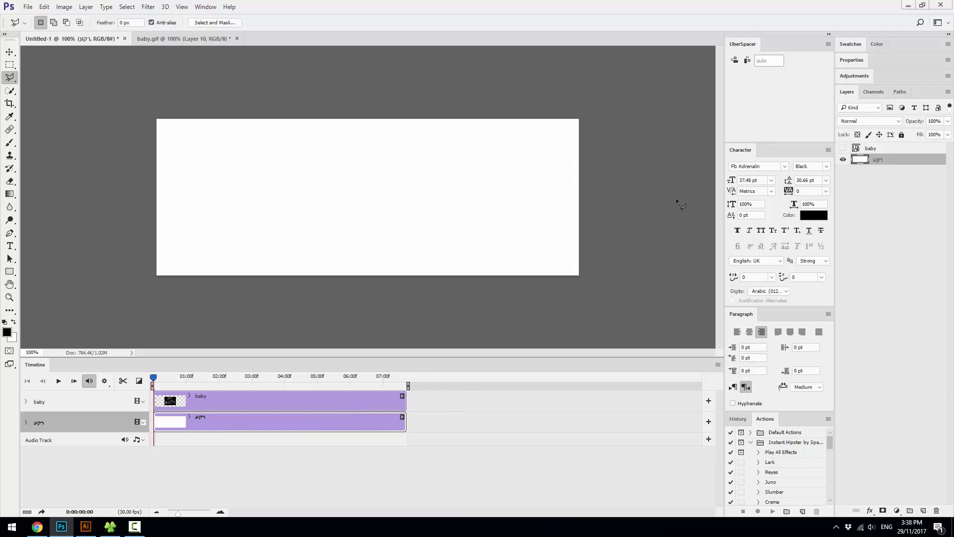
Fill the רקע background with black and make the baby layer visible and selected.
key("alt+BackSpace")
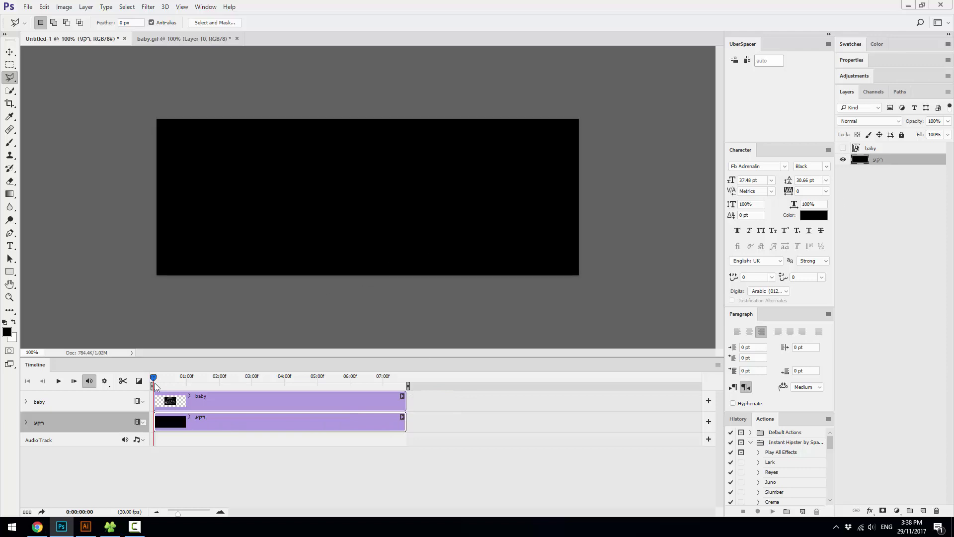
left_click(844, 149)
left_click(875, 148)
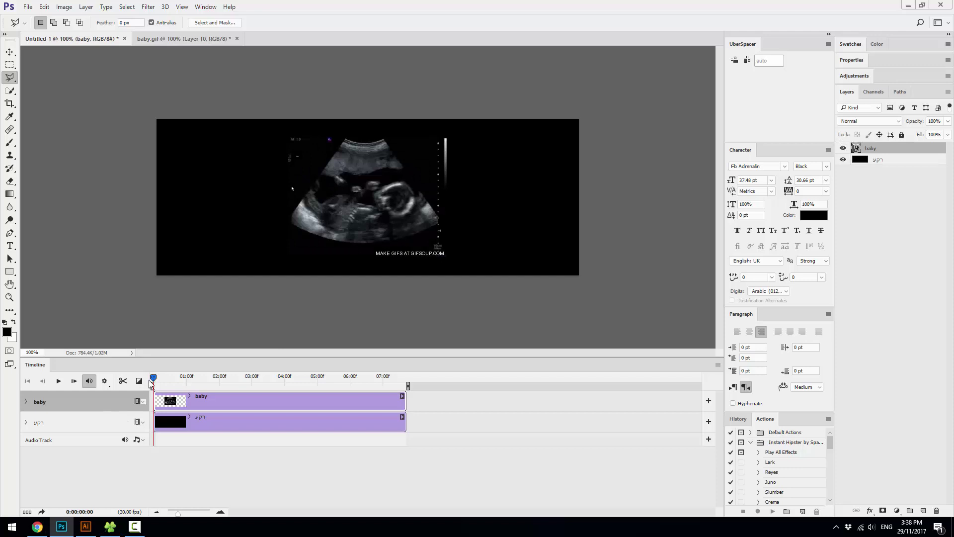
mouse_move(150, 384)
left_mouse_down()
mouse_move(396, 384)
mouse_move(154, 381)
left_mouse_up()
Scale the baby video up to about 118%.
key("v")
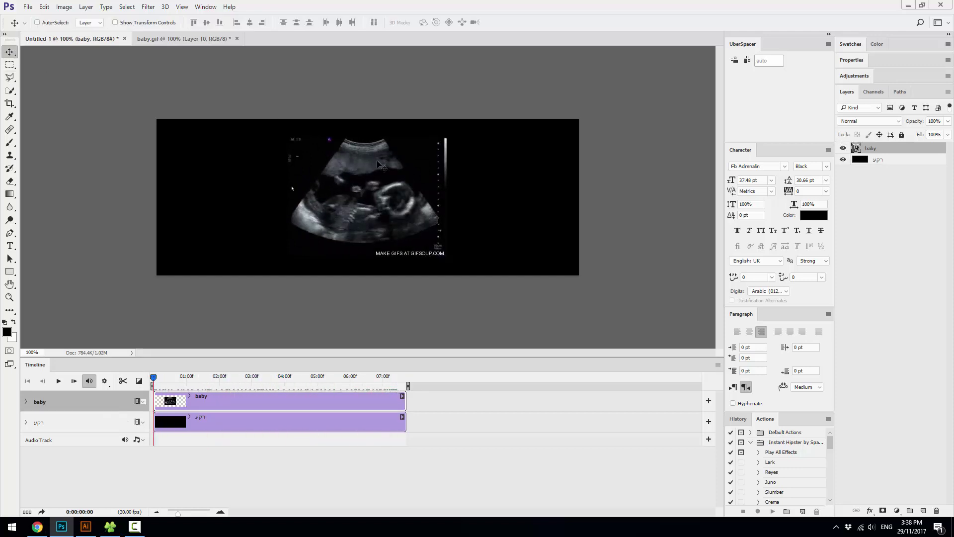
key("ctrl+t")
left_click_drag(450, 258, 462, 267)
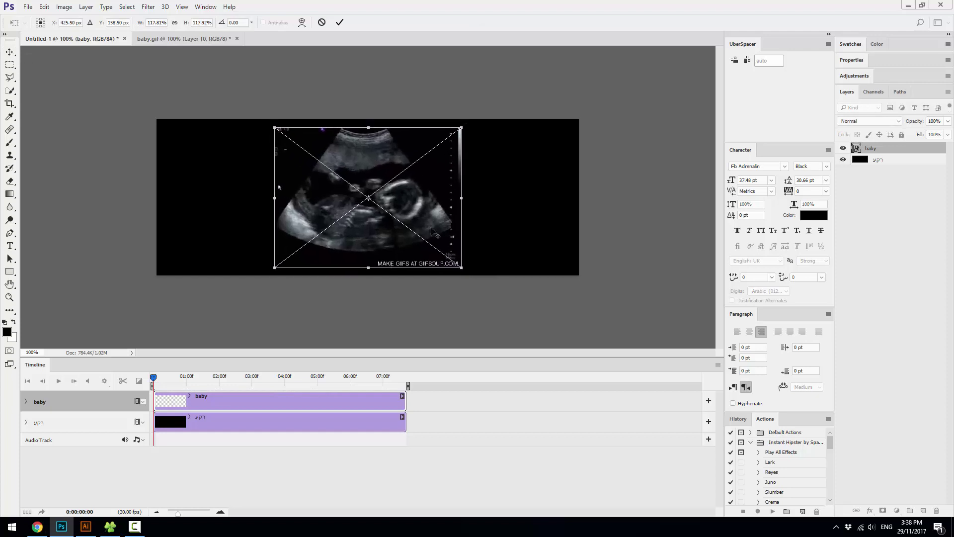
key("Return")
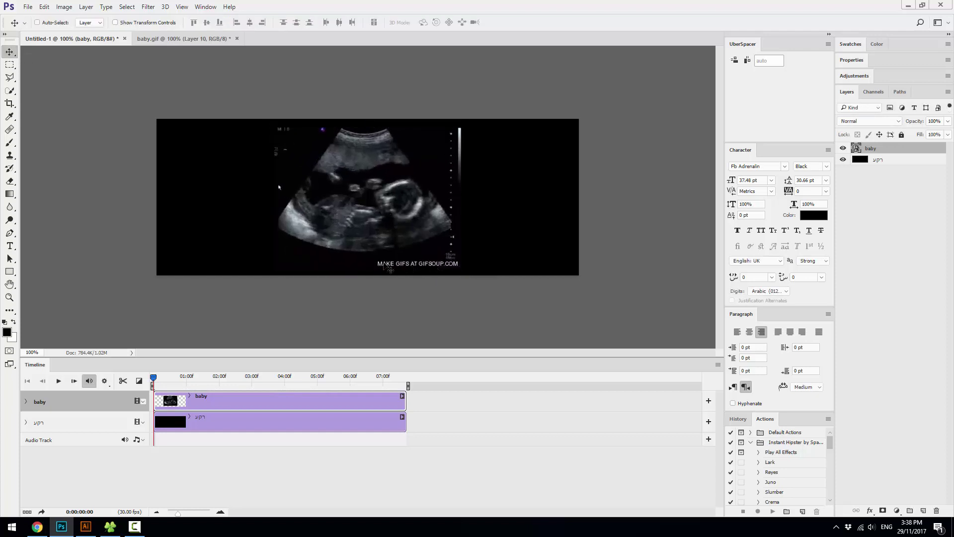
Add a layer mask to the baby layer and set the brush to 55 px.
left_click(883, 511)
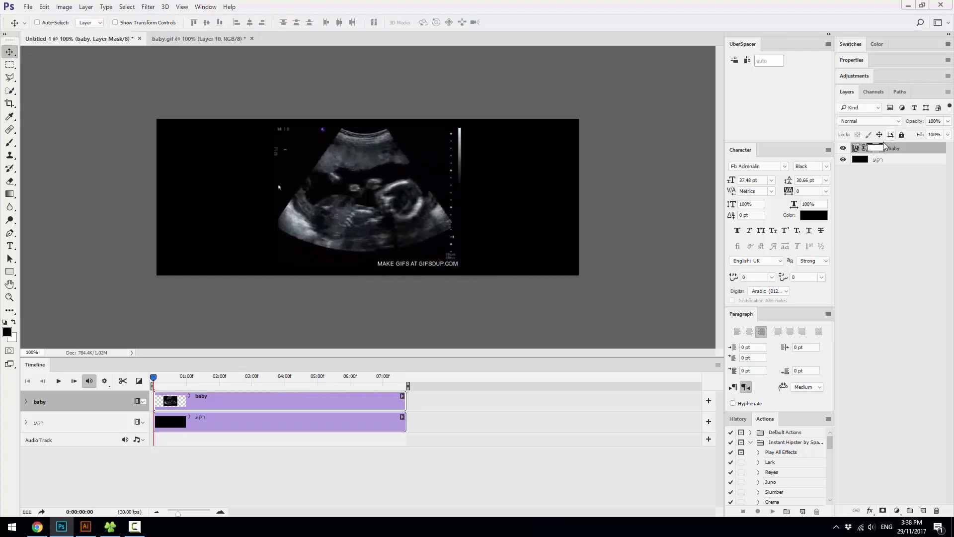
key("b")
right_click(519, 264)
key("Escape")
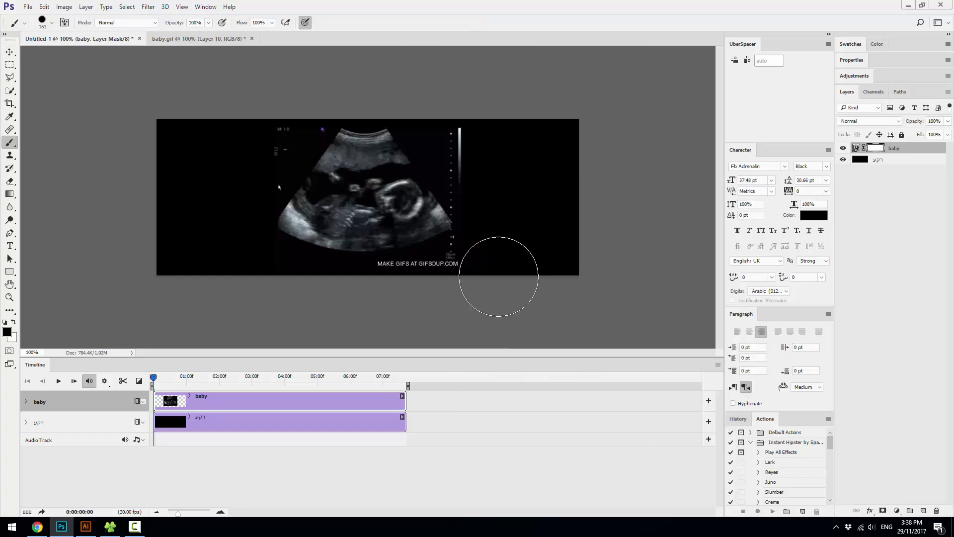
left_click_drag(499, 260, 383, 266)
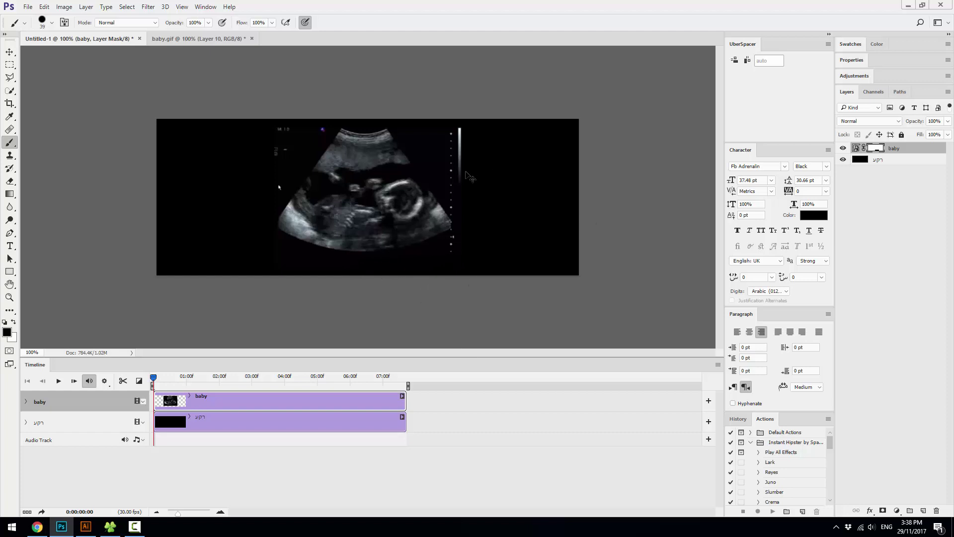
Move the baby video down 15 px and rescale it to about 112.7% to fill the banner height.
key("v")
left_click_drag(420, 186, 420, 194)
key("ctrl+t")
left_click_drag(461, 128, 486, 115)
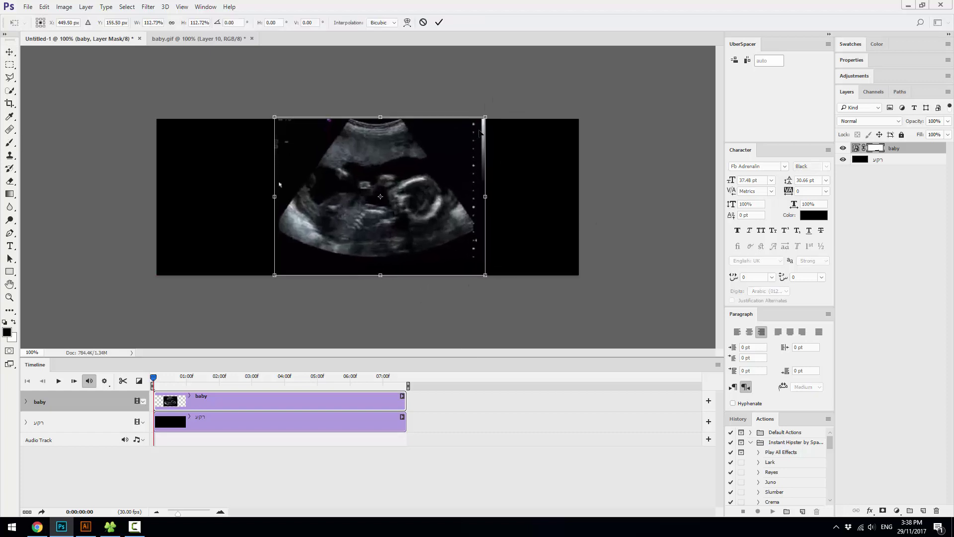
left_click_drag(453, 194, 442, 190)
key("Return")
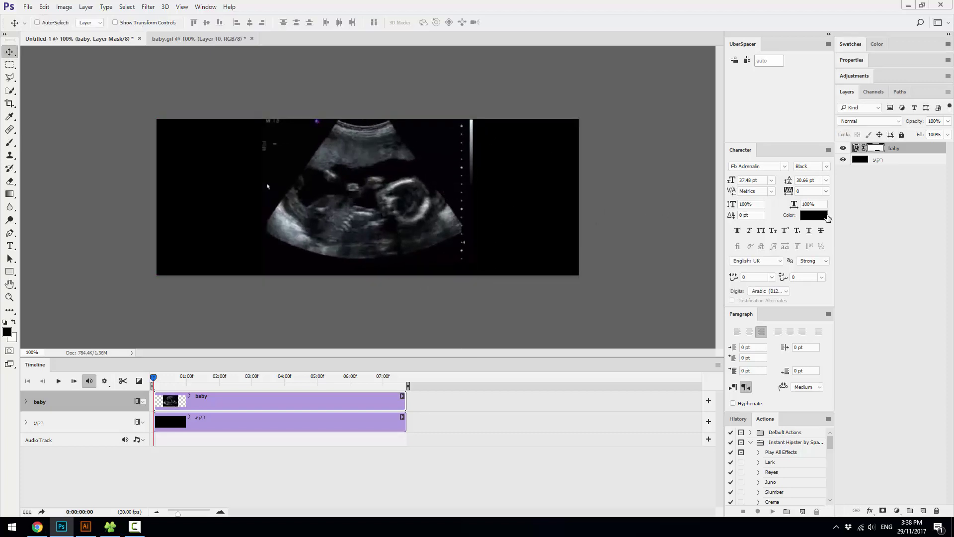
Add a colorized Hue/Saturation adjustment layer with Saturation raised to 64.
left_click(897, 511)
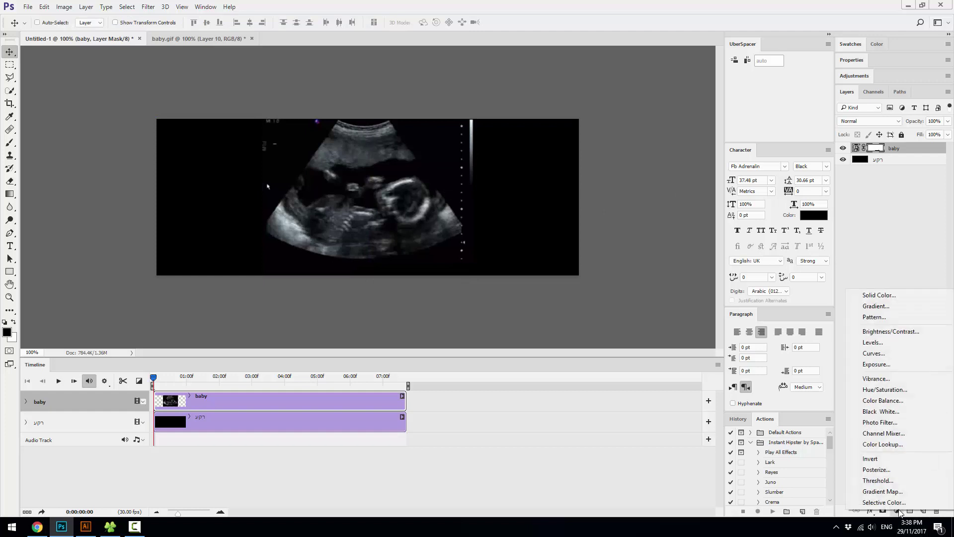
left_click(886, 391)
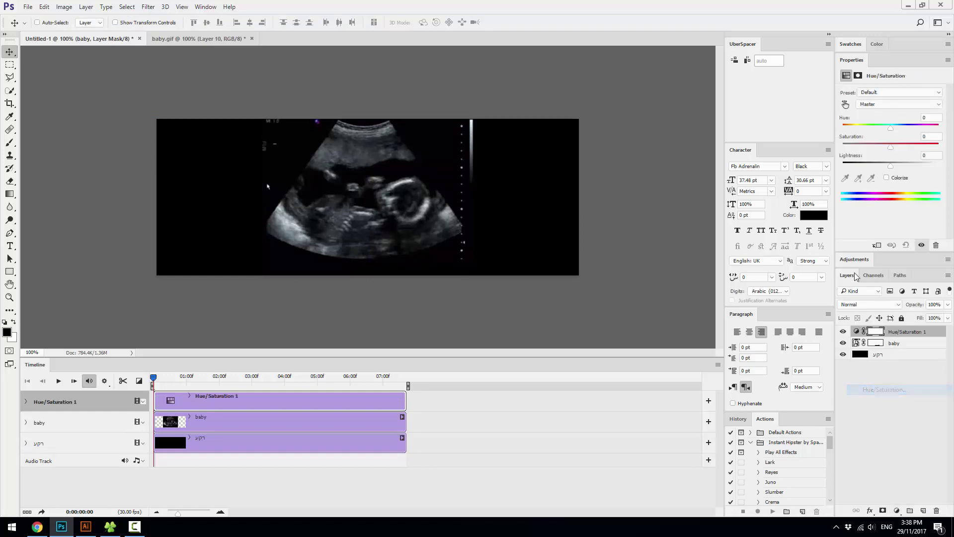
left_click(900, 178)
mouse_move(869, 146)
left_mouse_down()
mouse_move(903, 146)
mouse_move(894, 164)
mouse_move(910, 165)
left_mouse_up()
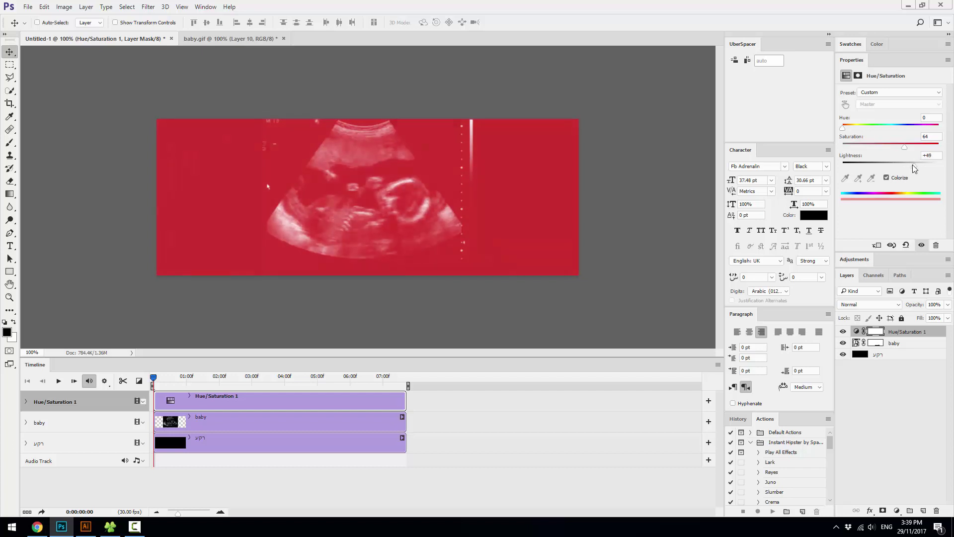
Set the tint to Lightness -18 and Hue 210, then play the timeline preview.
left_click(878, 245)
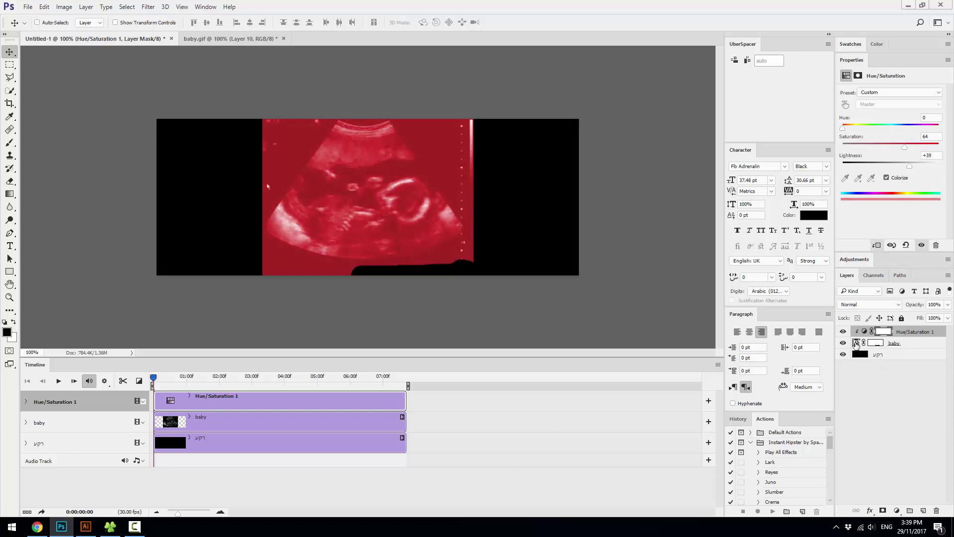
left_click(856, 344)
left_click(897, 332)
left_click_drag(910, 168, 882, 165)
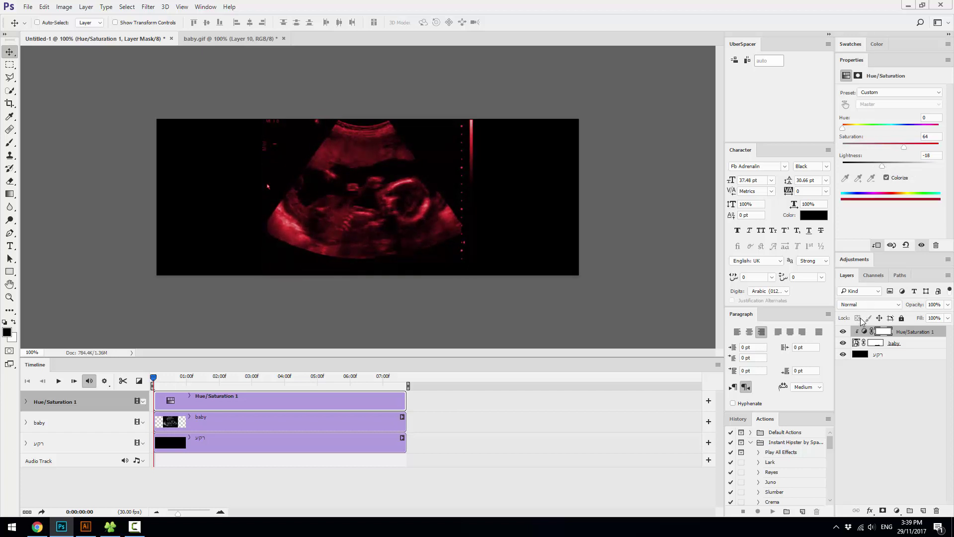
left_click(876, 246)
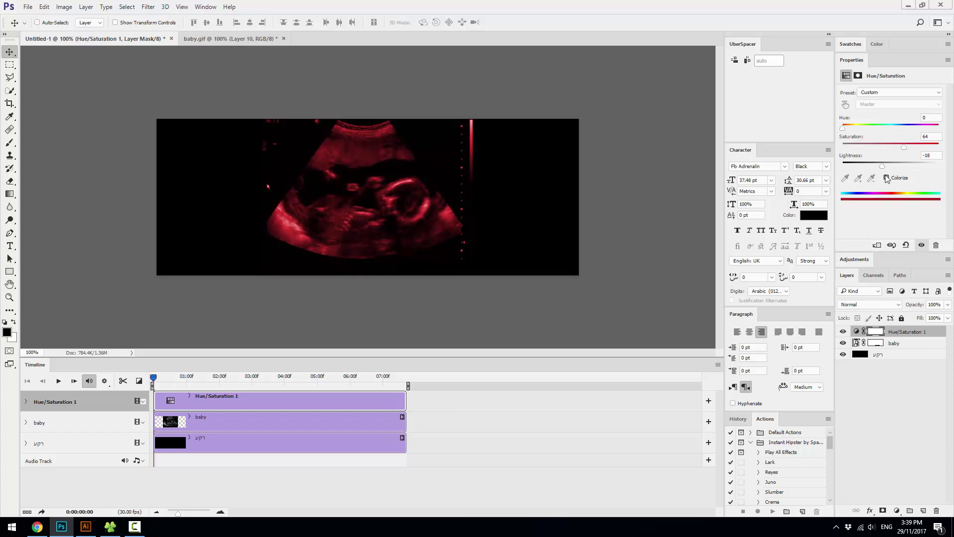
left_click_drag(857, 129, 900, 131)
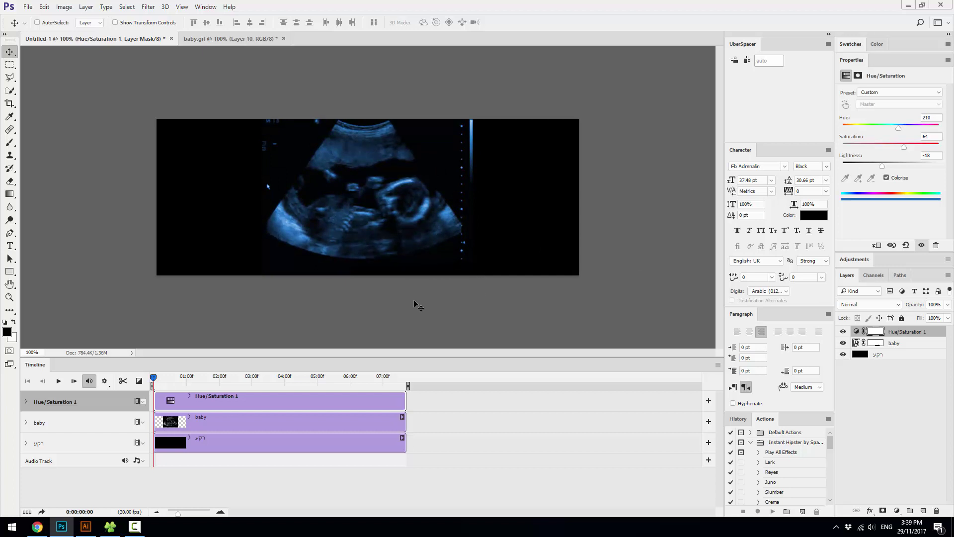
left_click(58, 382)
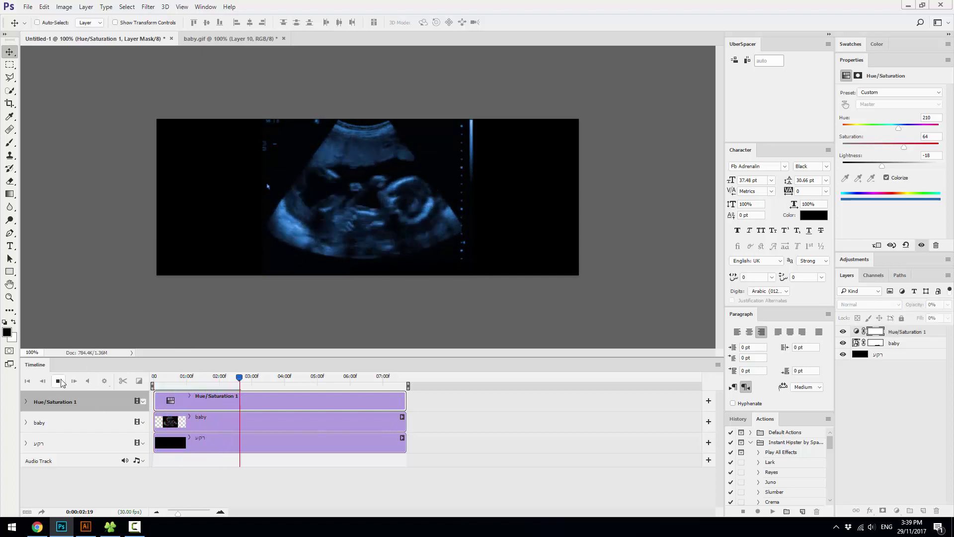
Stop playback near 0:00:02:29 and open the Save for Web (Legacy) export.
key("space")
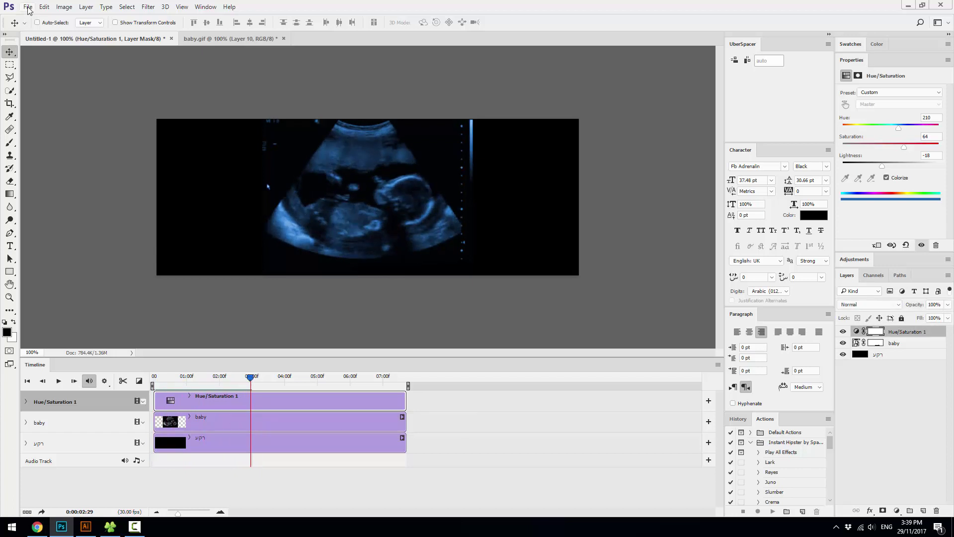
left_click(28, 8)
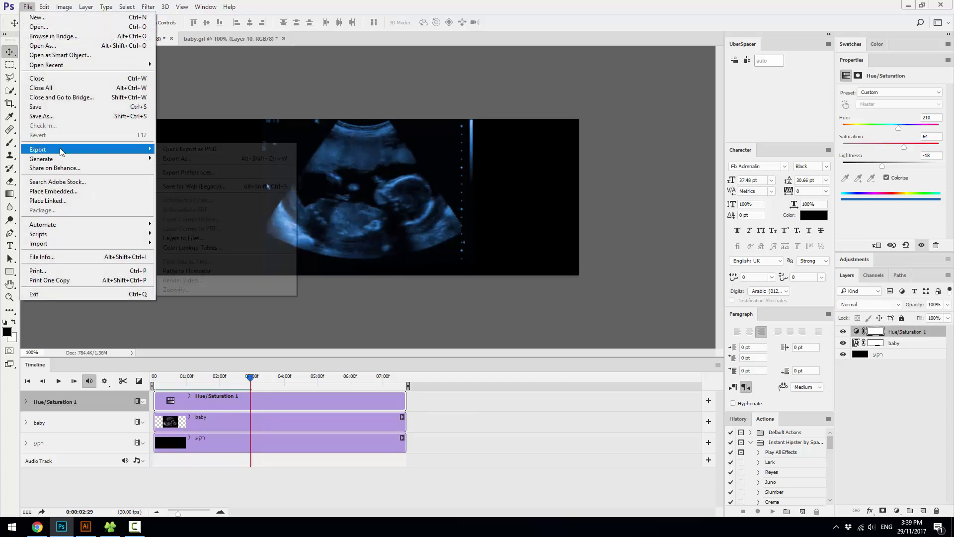
mouse_move(37, 149)
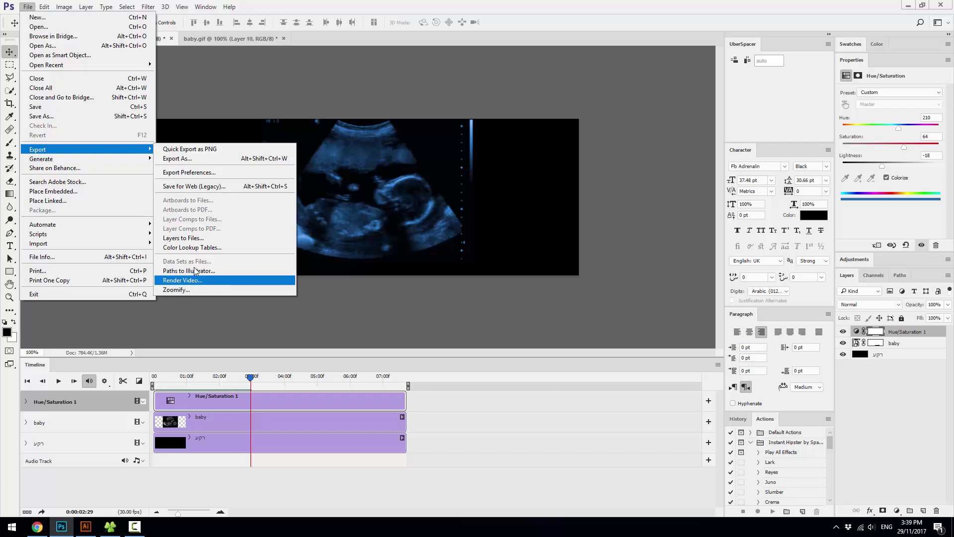
left_click(223, 187)
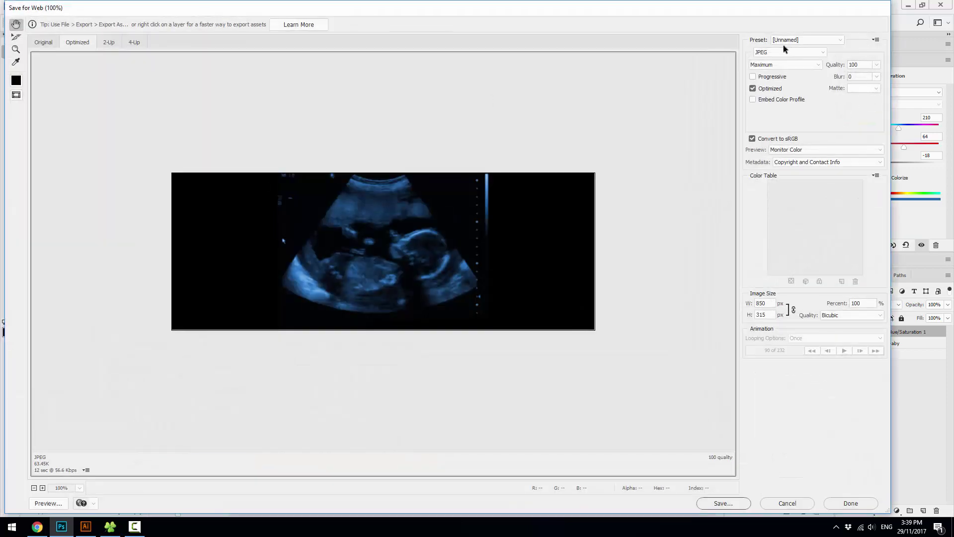
Choose GIF as the Save for Web export format and recentre the export window.
left_click(775, 52)
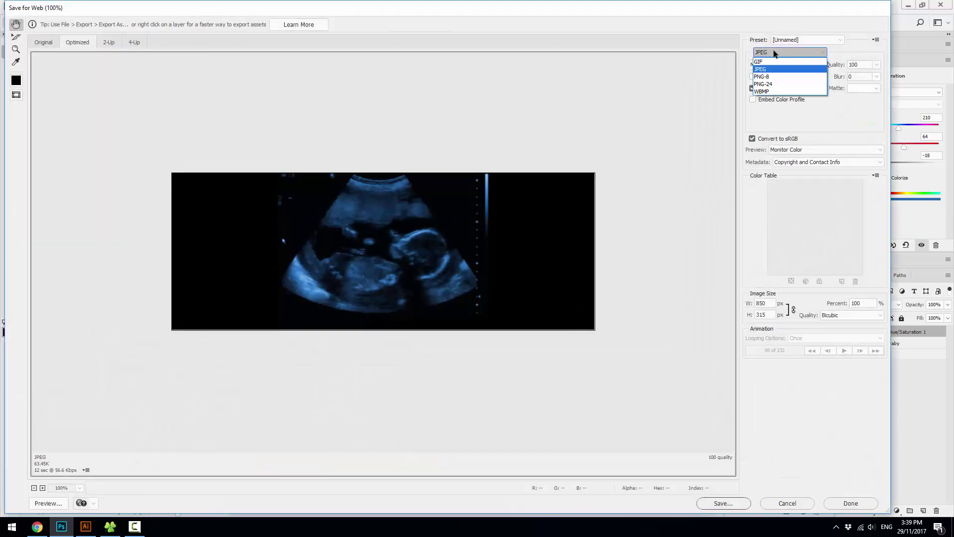
left_click(761, 62)
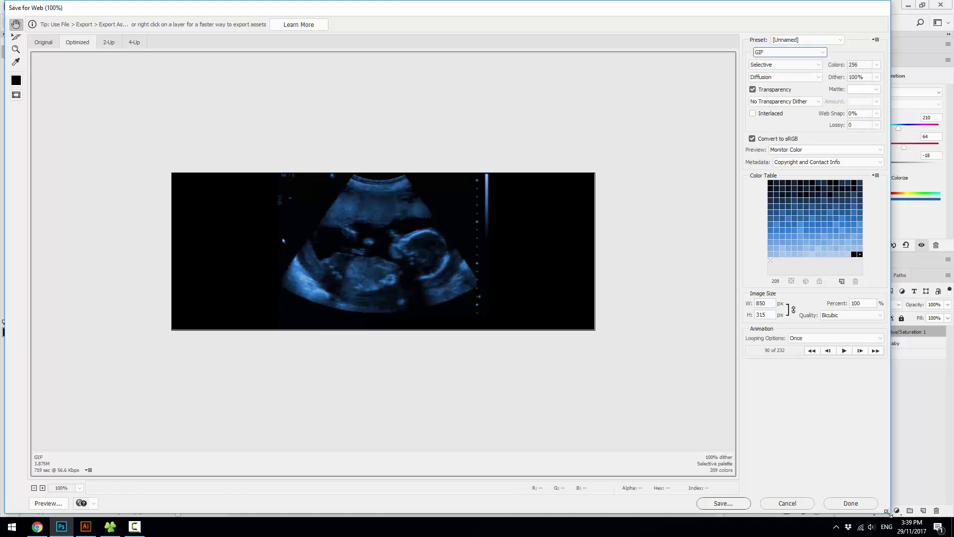
left_click_drag(888, 512, 607, 388)
left_click_drag(299, 15, 476, 51)
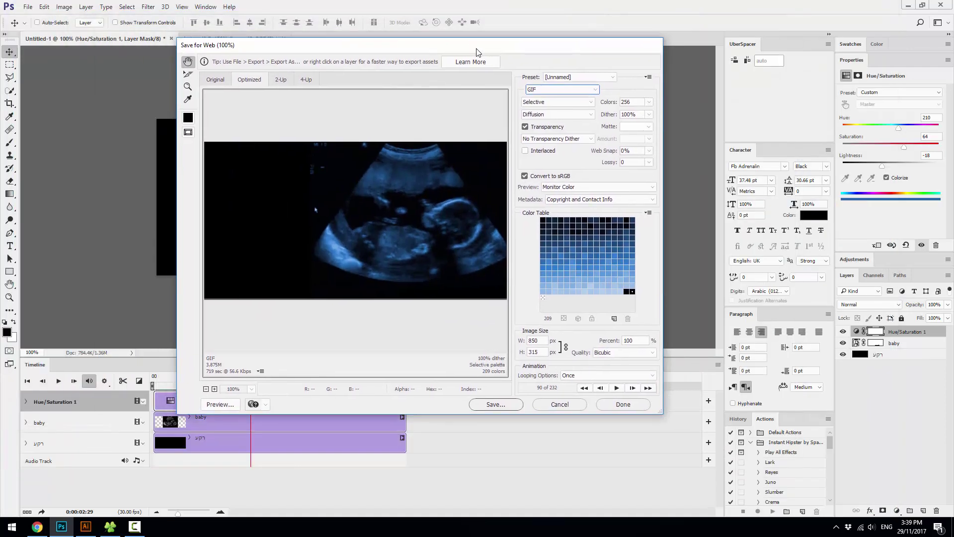
Set Looping Options to Forever and play then stop the animation preview.
left_click(570, 376)
left_click(571, 392)
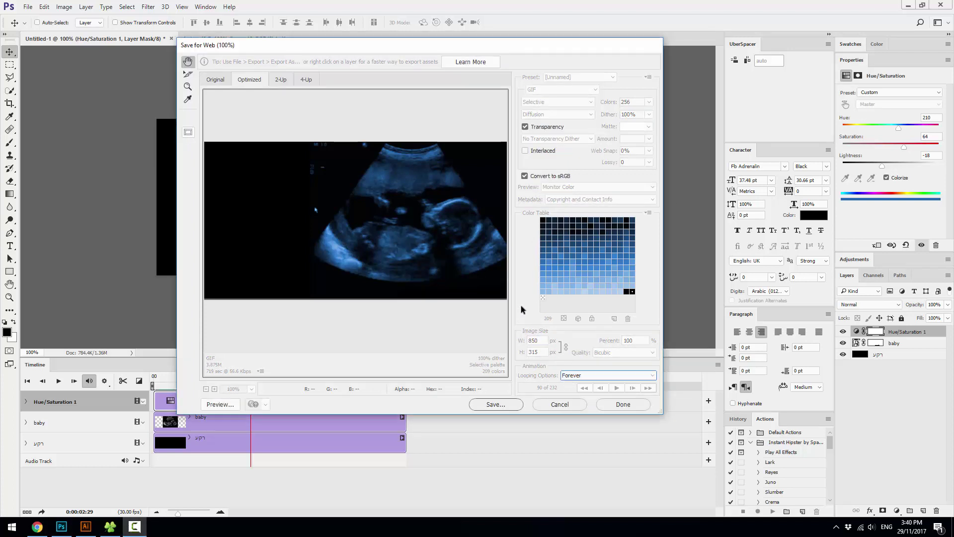
left_click(616, 388)
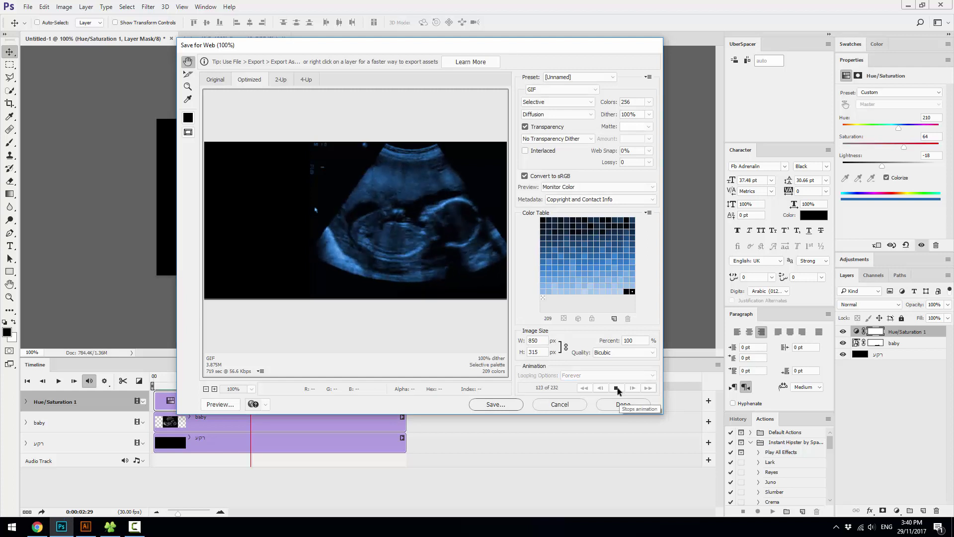
left_click(615, 388)
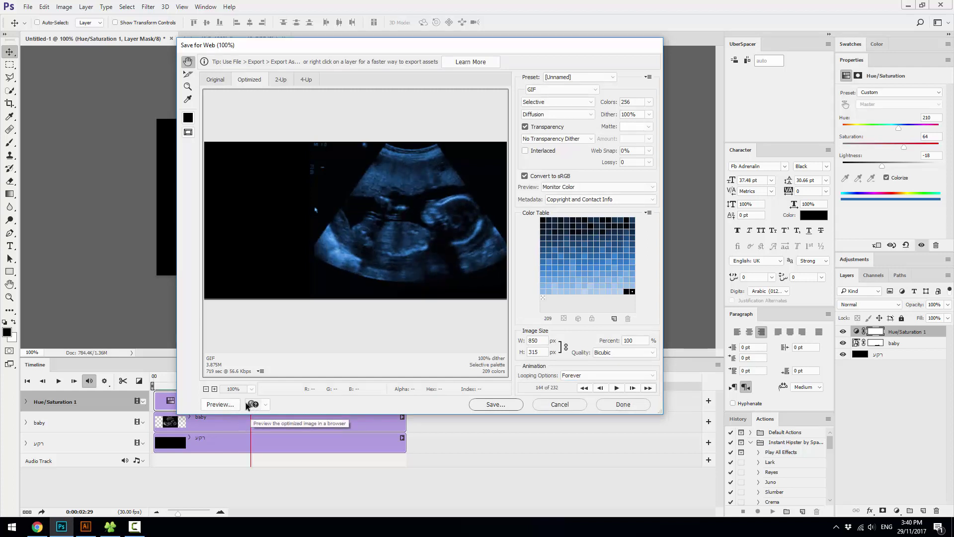
left_click(229, 407)
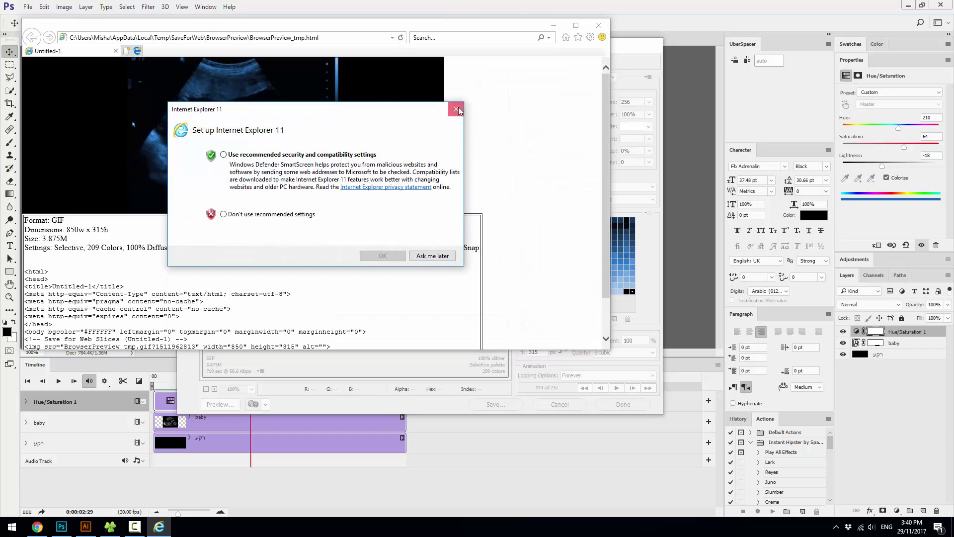
left_click(455, 109)
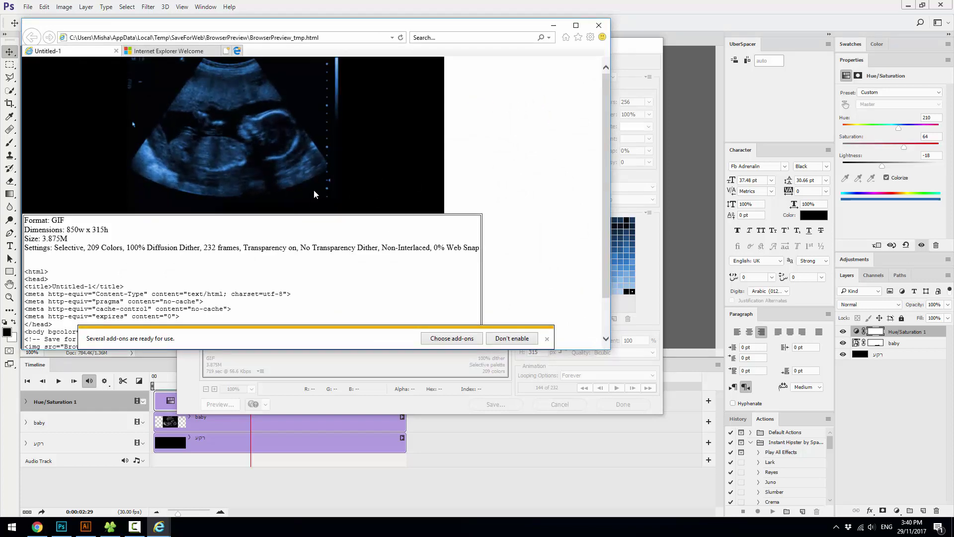
left_click(599, 25)
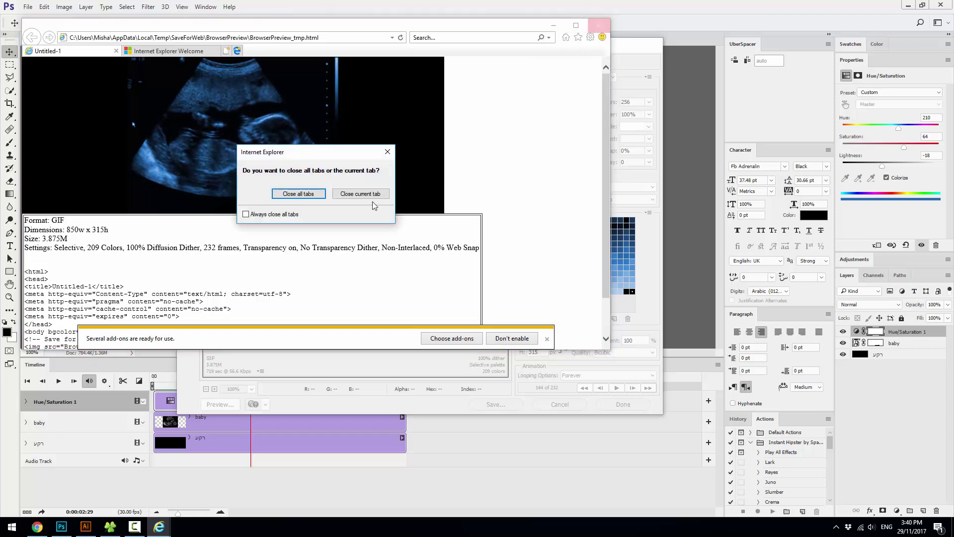
left_click(305, 194)
left_click(266, 405)
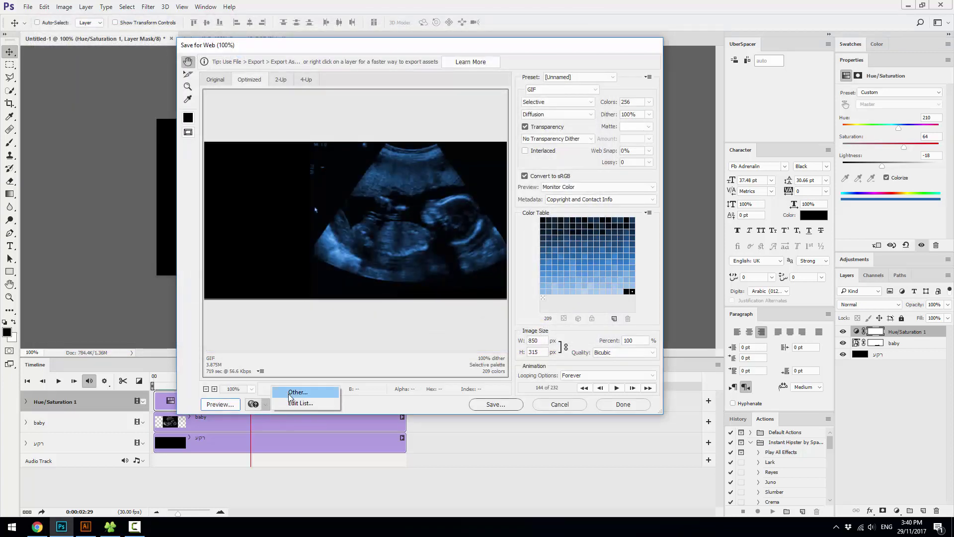
Save the optimized looping GIF to the Desktop as Untitled-1.
left_click(266, 404)
left_click(266, 404)
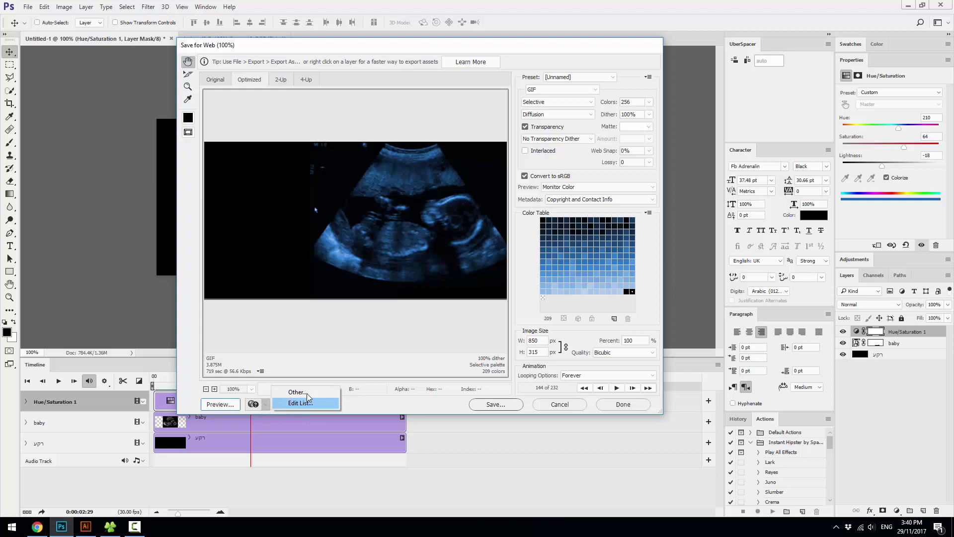
left_click(361, 407)
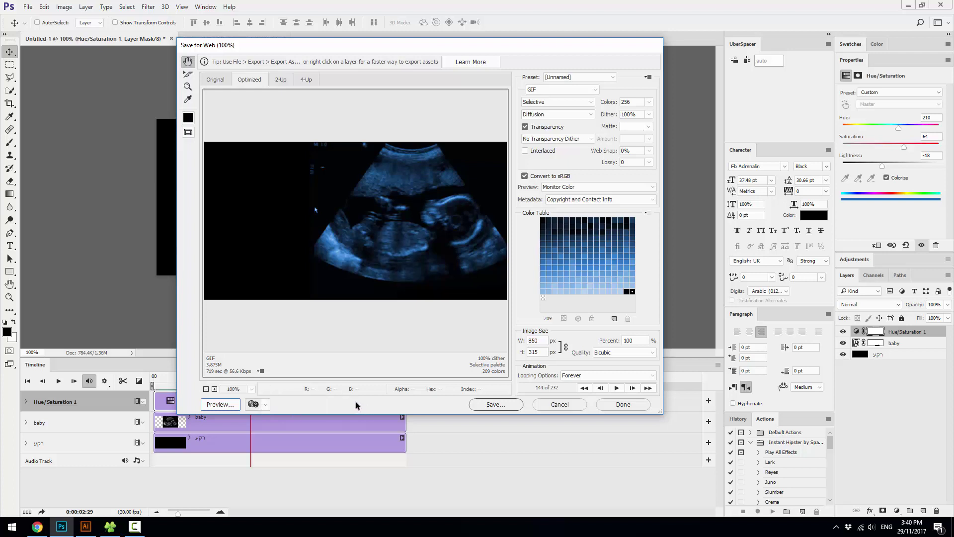
left_click(502, 405)
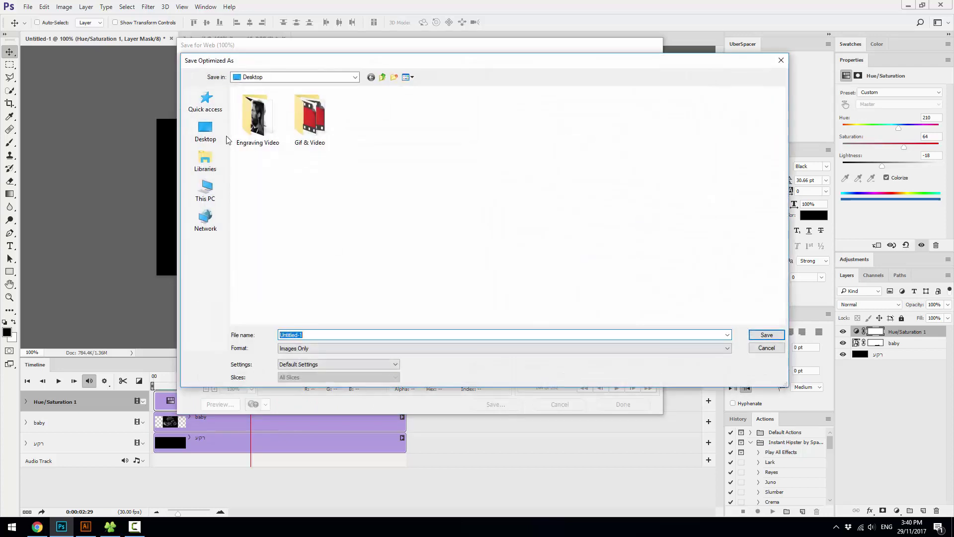
left_click(766, 334)
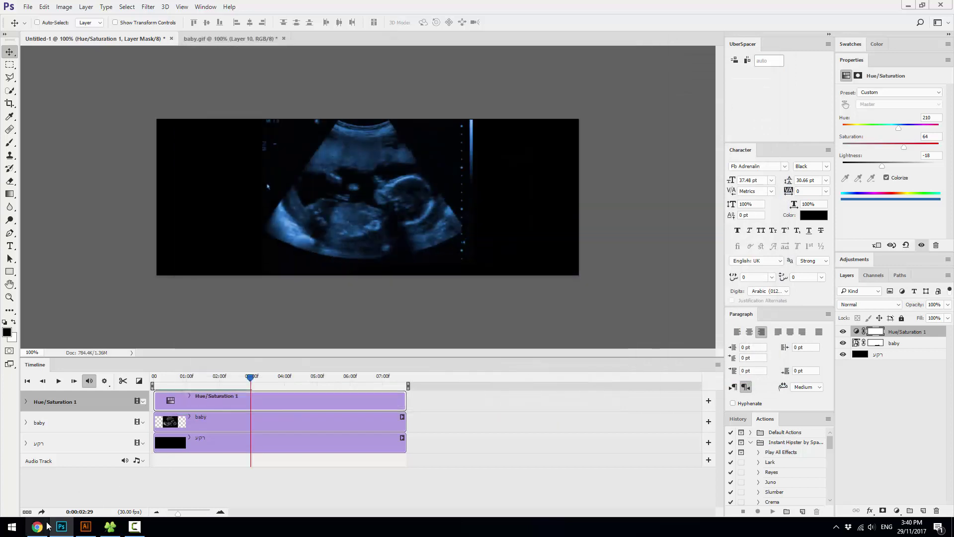
left_click(37, 527)
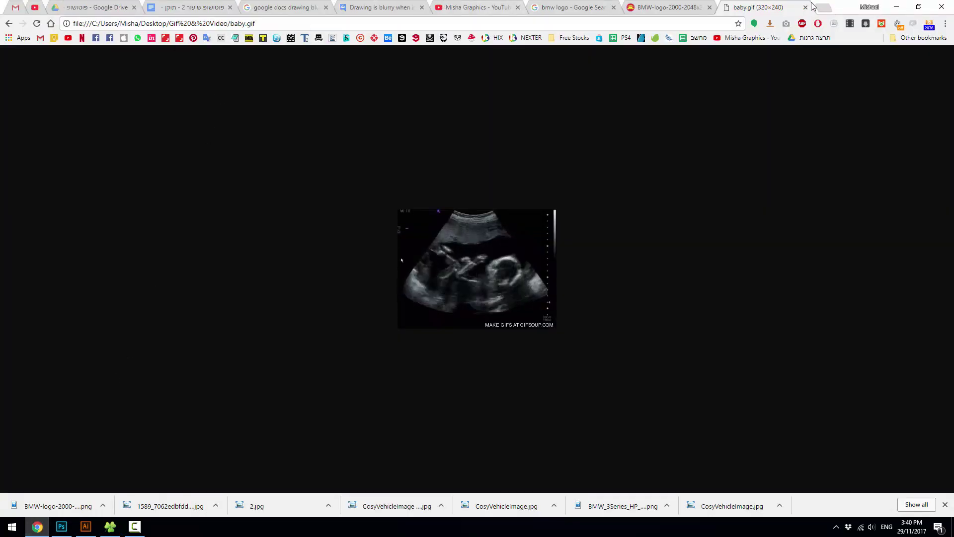
Preview Untitled-1.gif from the Desktop in a new Chrome tab, then switch back to Photoshop.
key("ctrl+t")
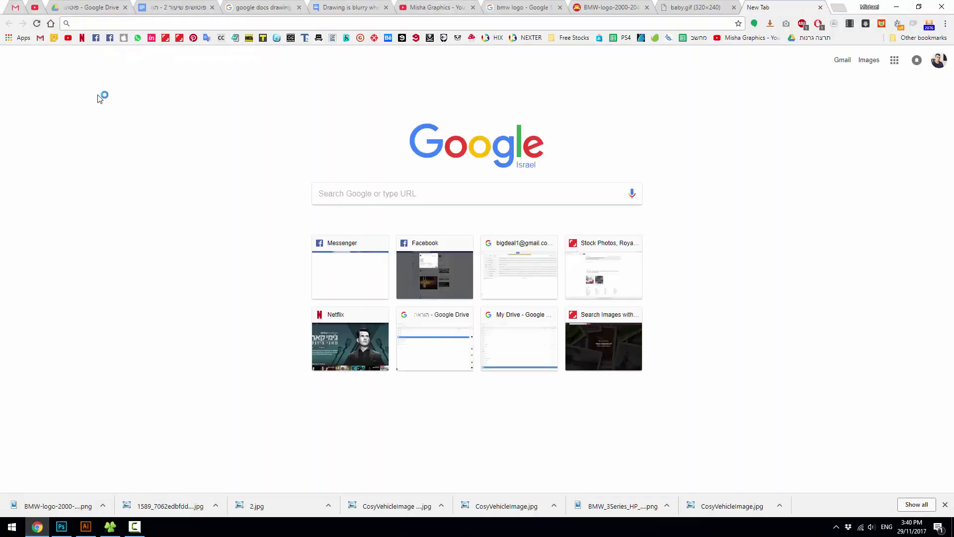
key("ctrl+o")
left_click(41, 117)
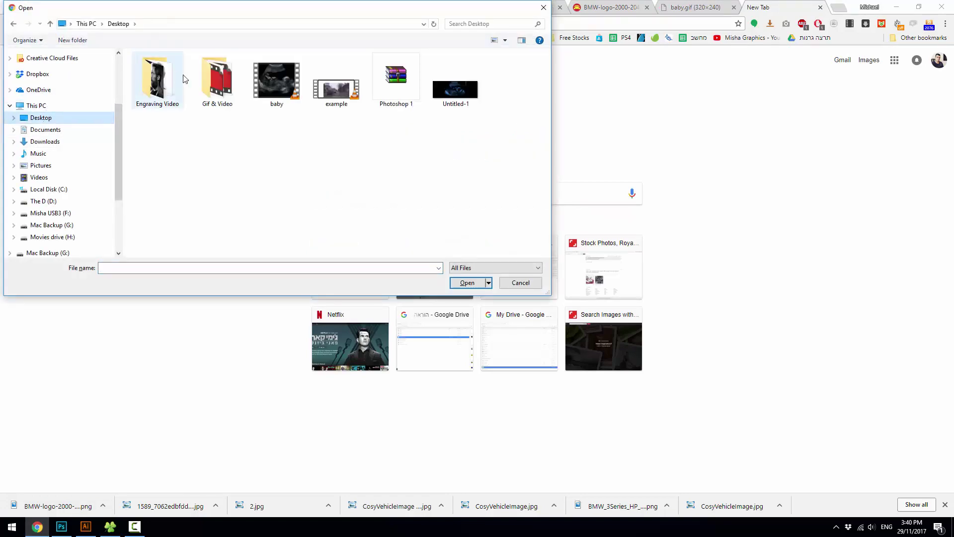
left_click(458, 93)
double_click(462, 90)
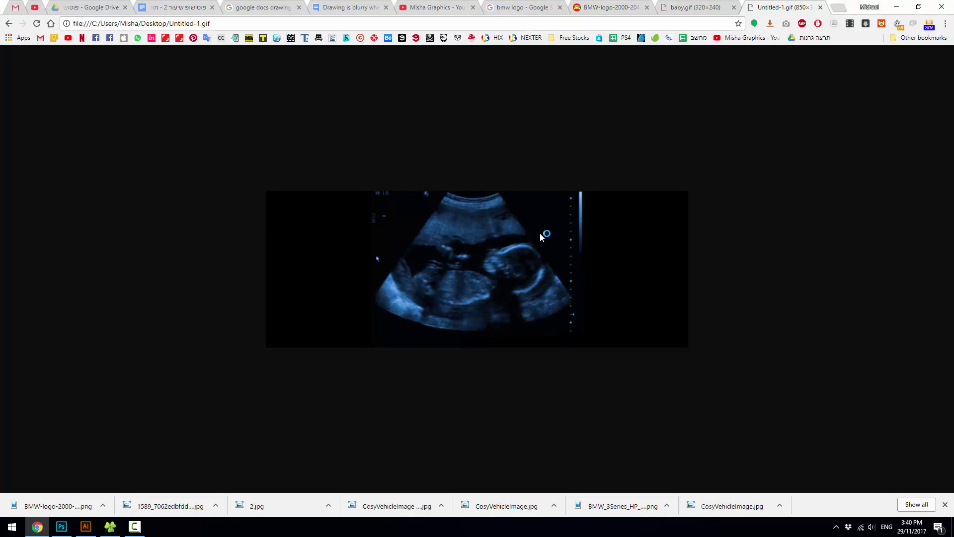
left_click(64, 527)
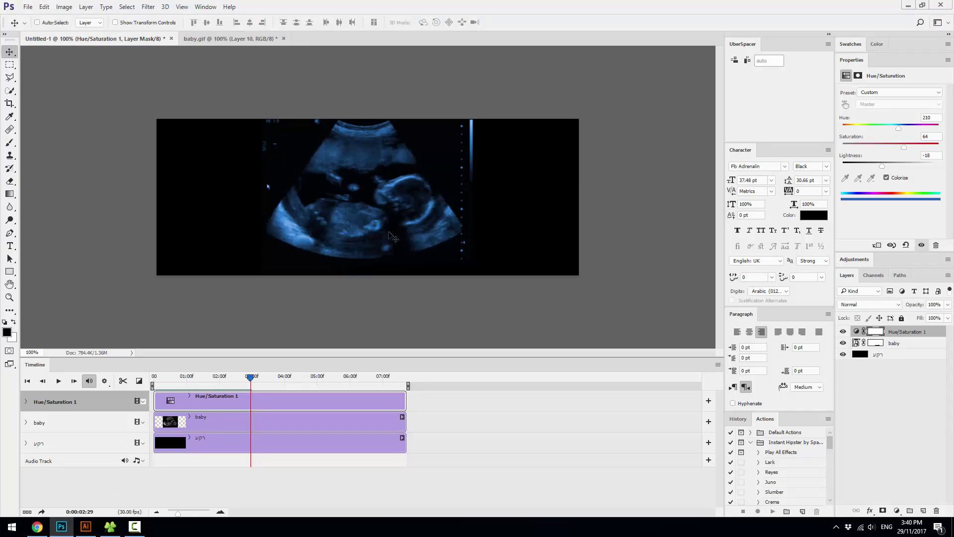